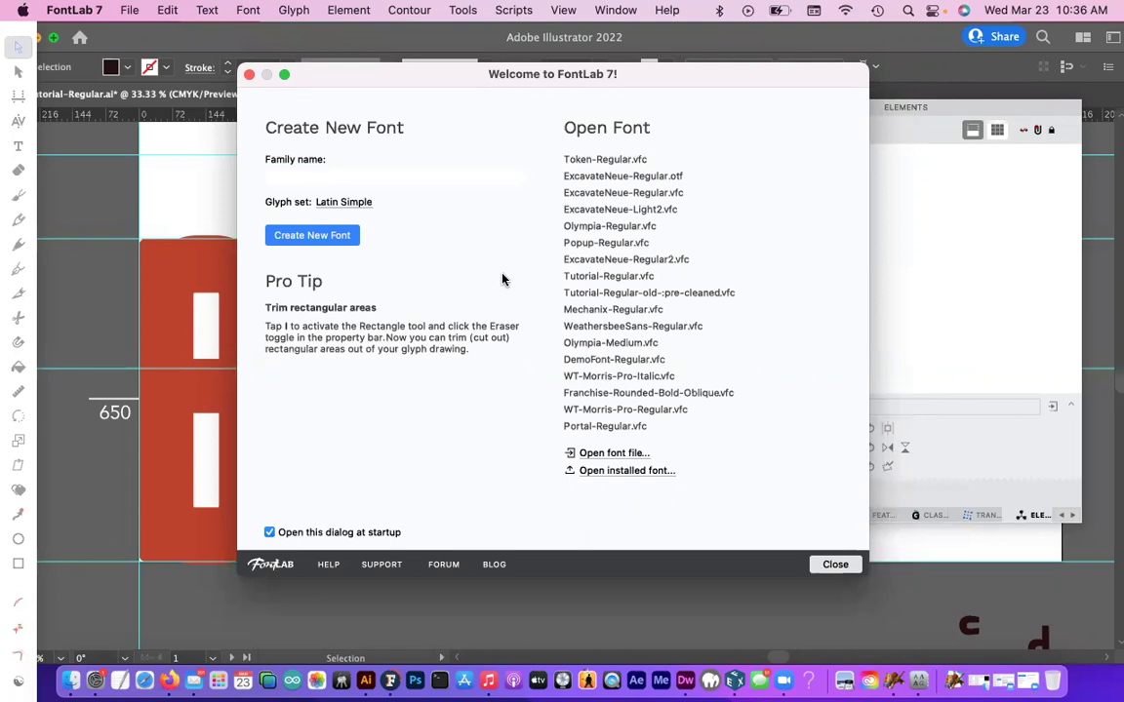
left_click(96, 195)
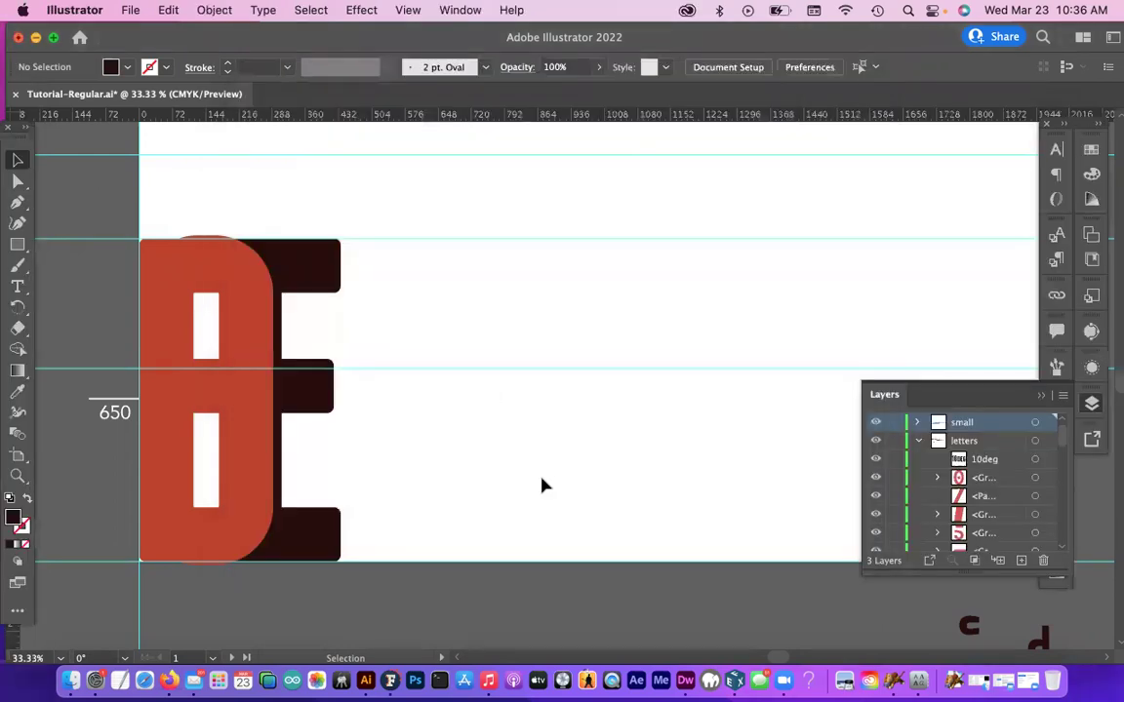
scroll(646, 233, "down", 10)
scroll(465, 243, "right", 5)
left_click_drag(610, 430, 401, 281)
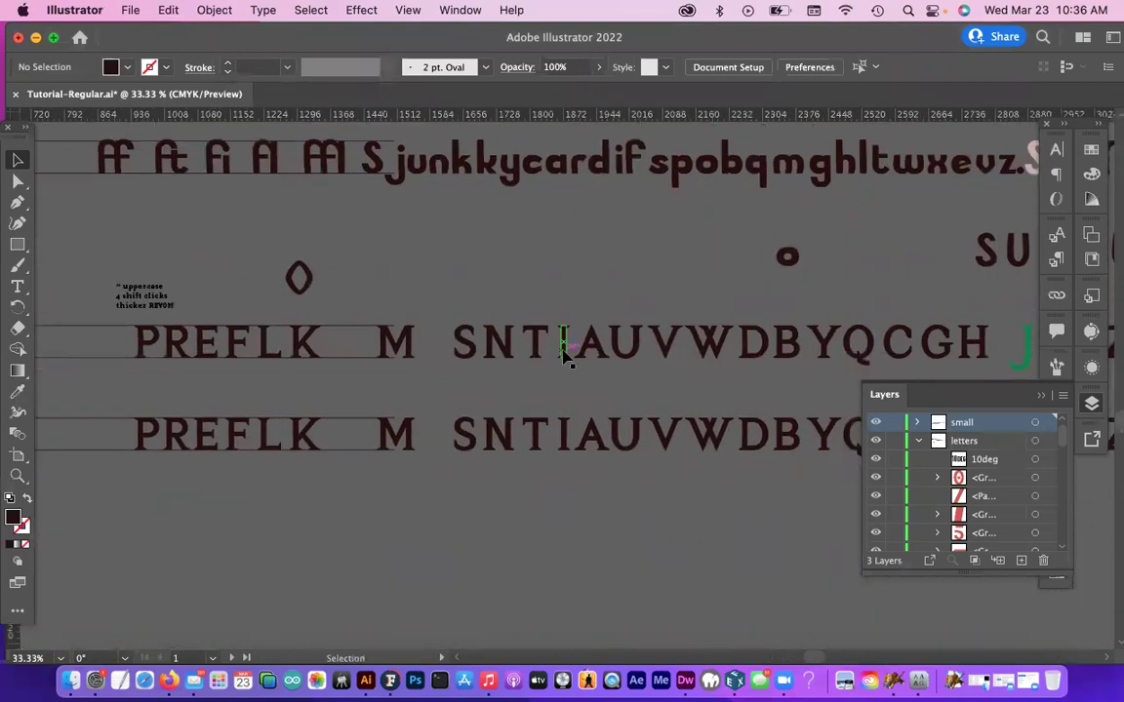
left_click(390, 681)
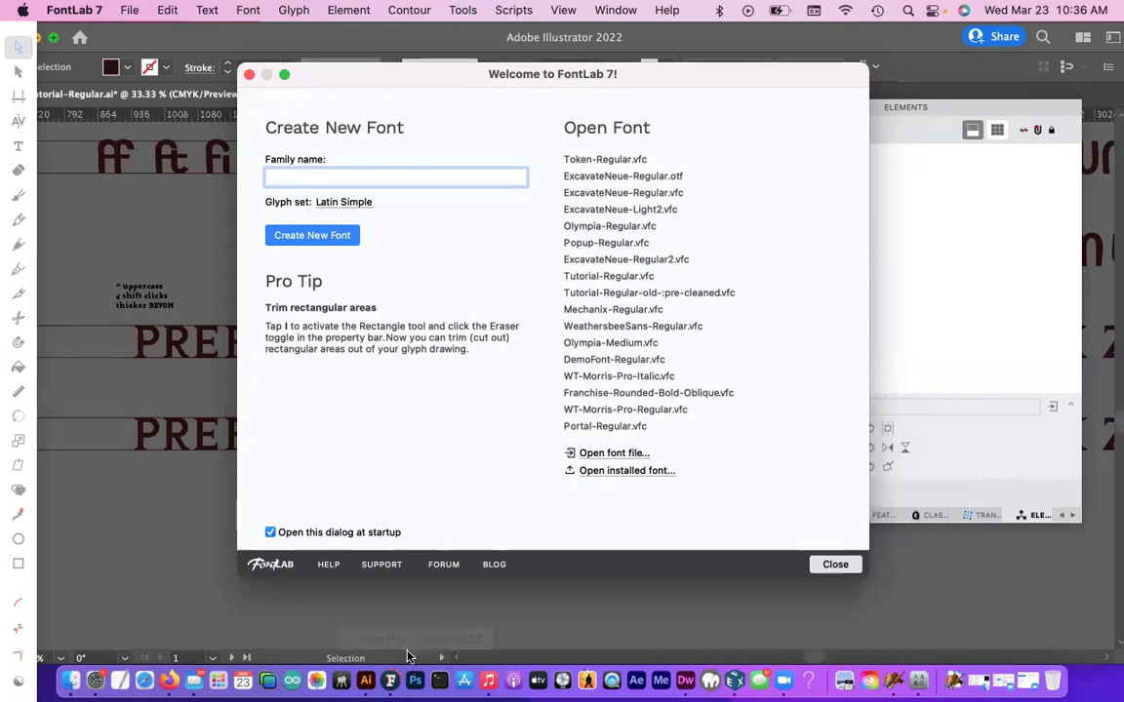
left_click(995, 604)
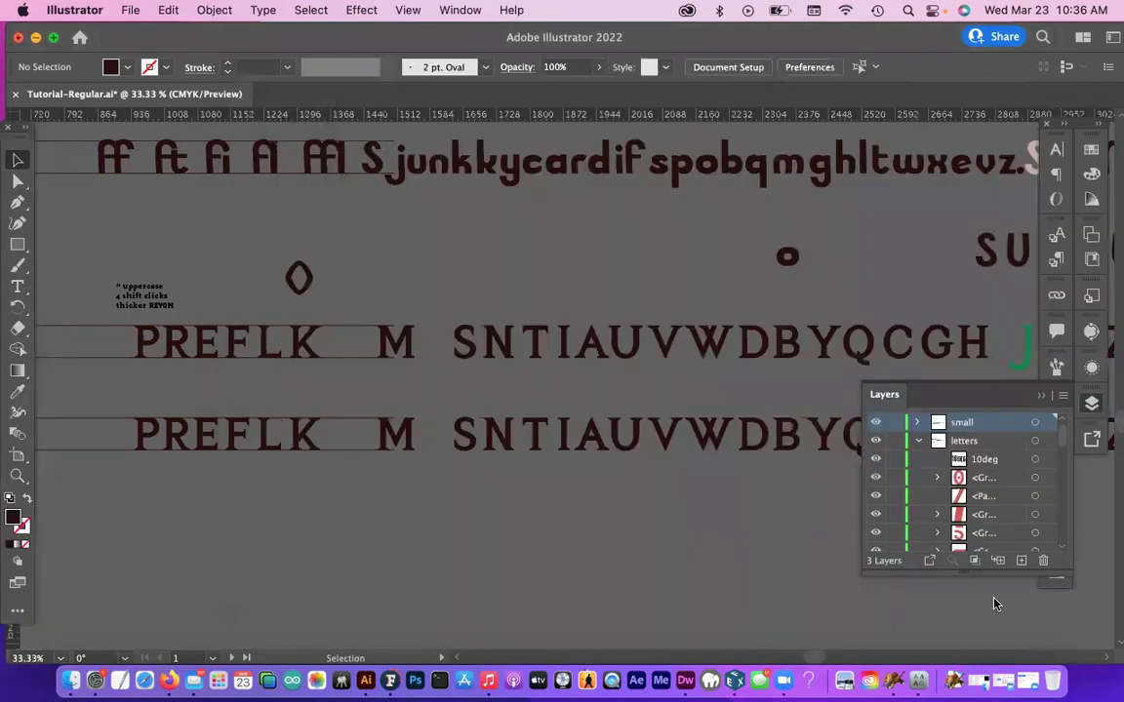
left_click_drag(399, 326, 569, 519)
scroll(570, 519, "up", 10)
scroll(569, 519, "left", 10)
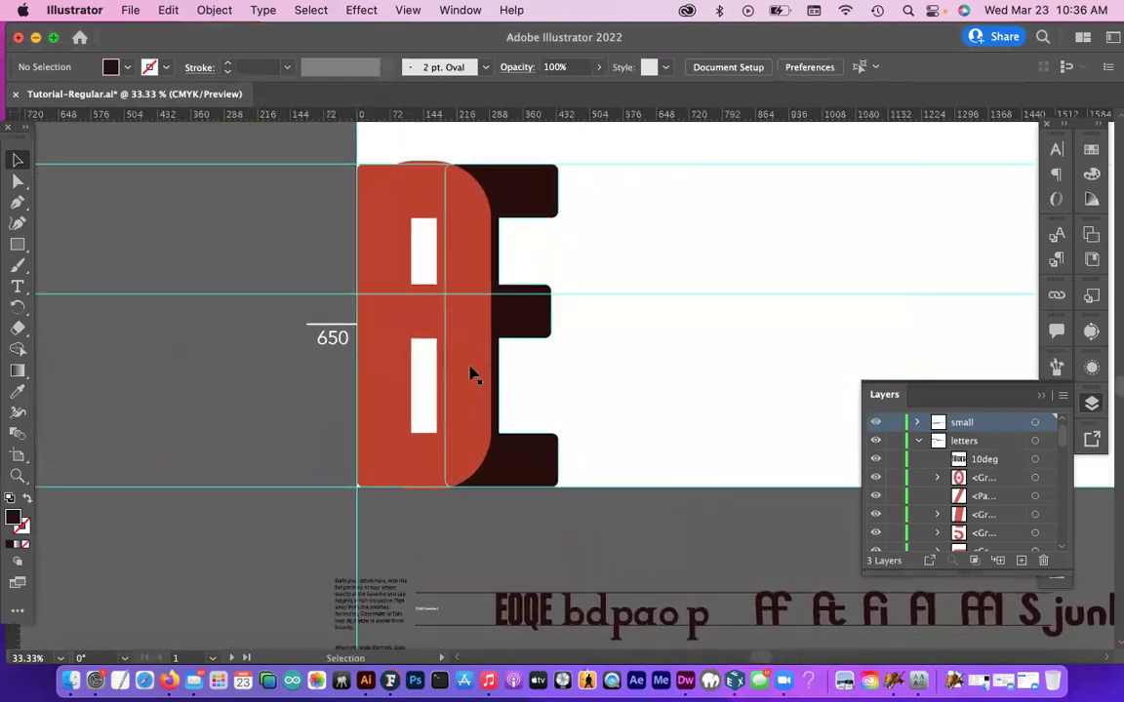
left_click(471, 374)
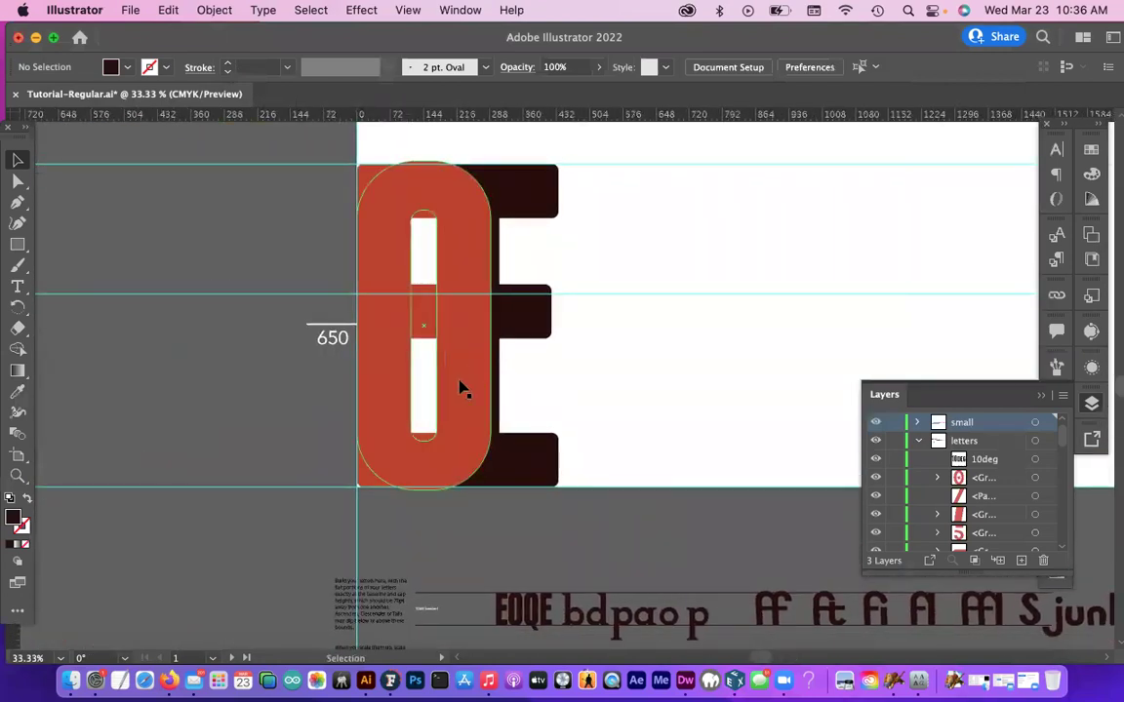
key("Delete")
left_click(401, 685)
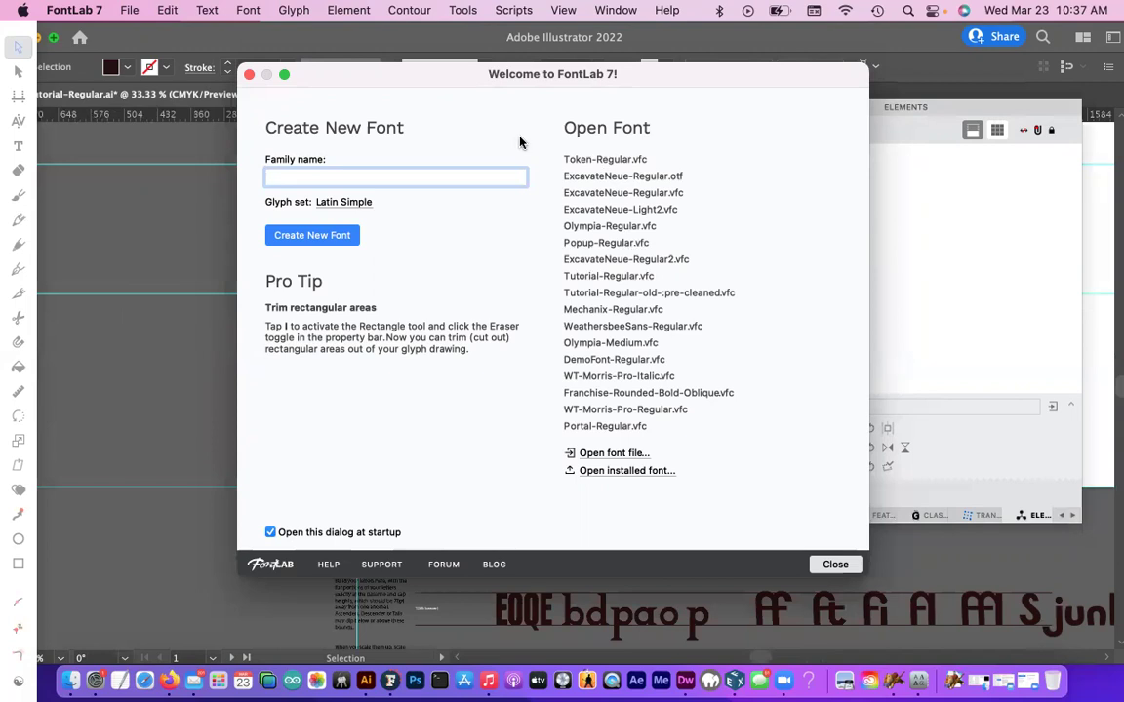
left_click(143, 250)
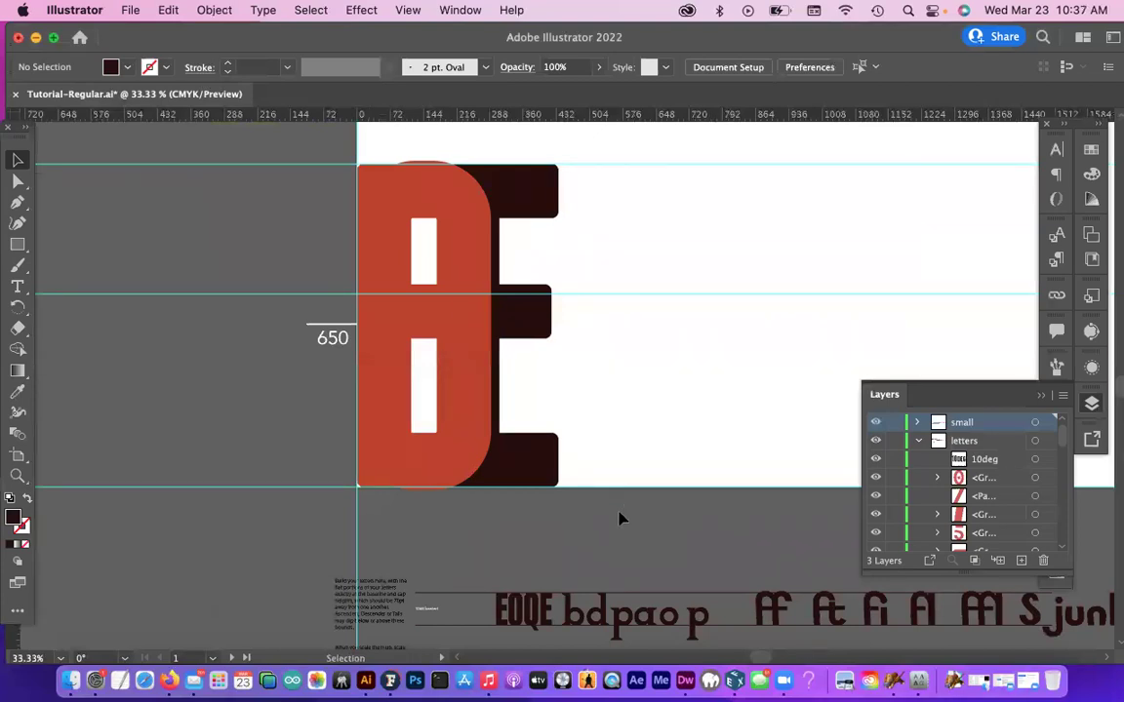
- Select the red O, pan the view around it, then deselect it
left_click(488, 259)
left_click_drag(702, 489, 585, 422)
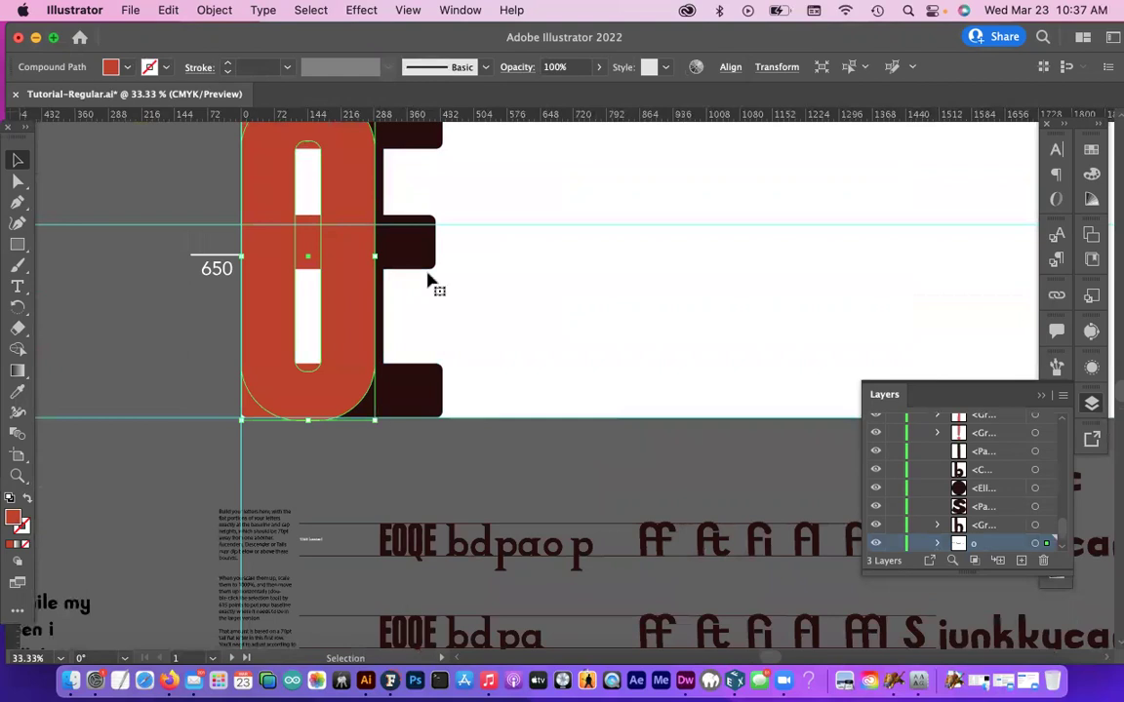
left_click_drag(498, 402, 561, 442)
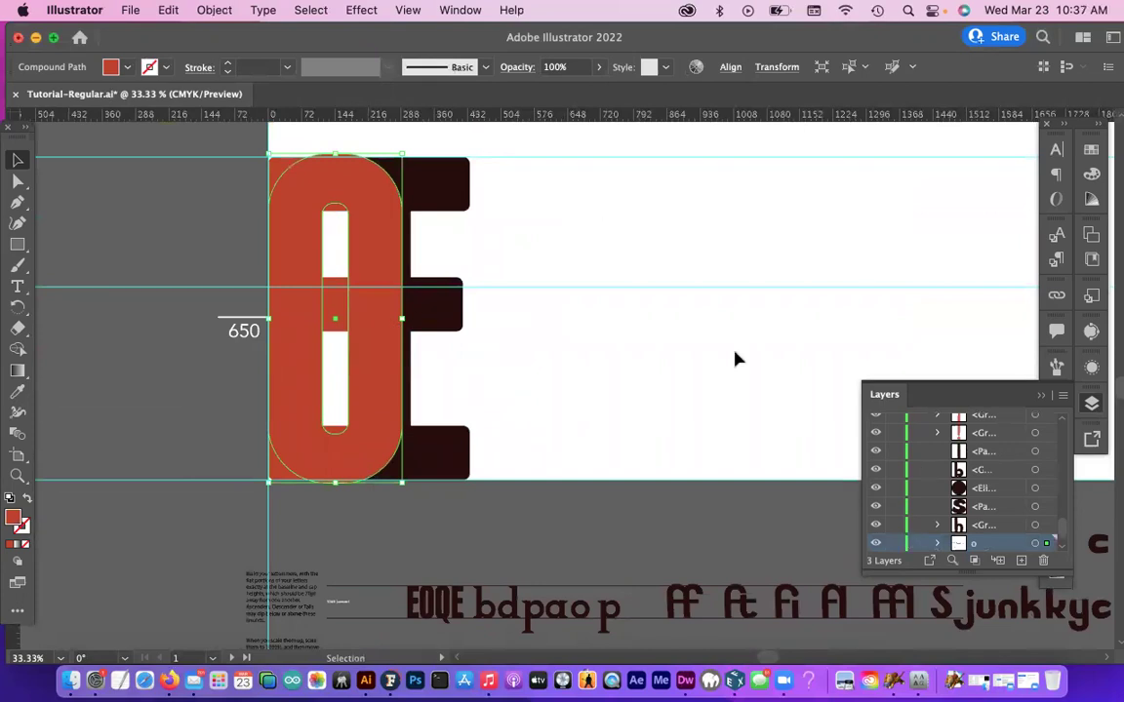
left_click(688, 539)
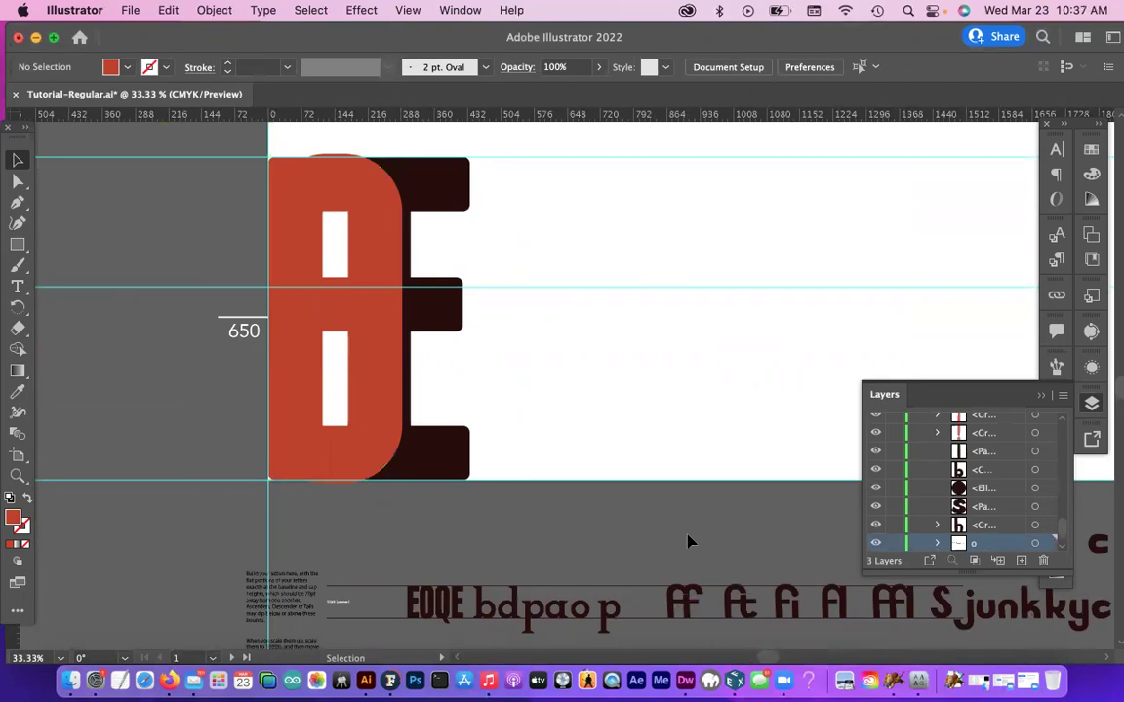
- Scroll to the uppercase glyph rows, then bring up FontLab 7's welcome screen
scroll(660, 401, "down", 10)
scroll(660, 401, "right", 4)
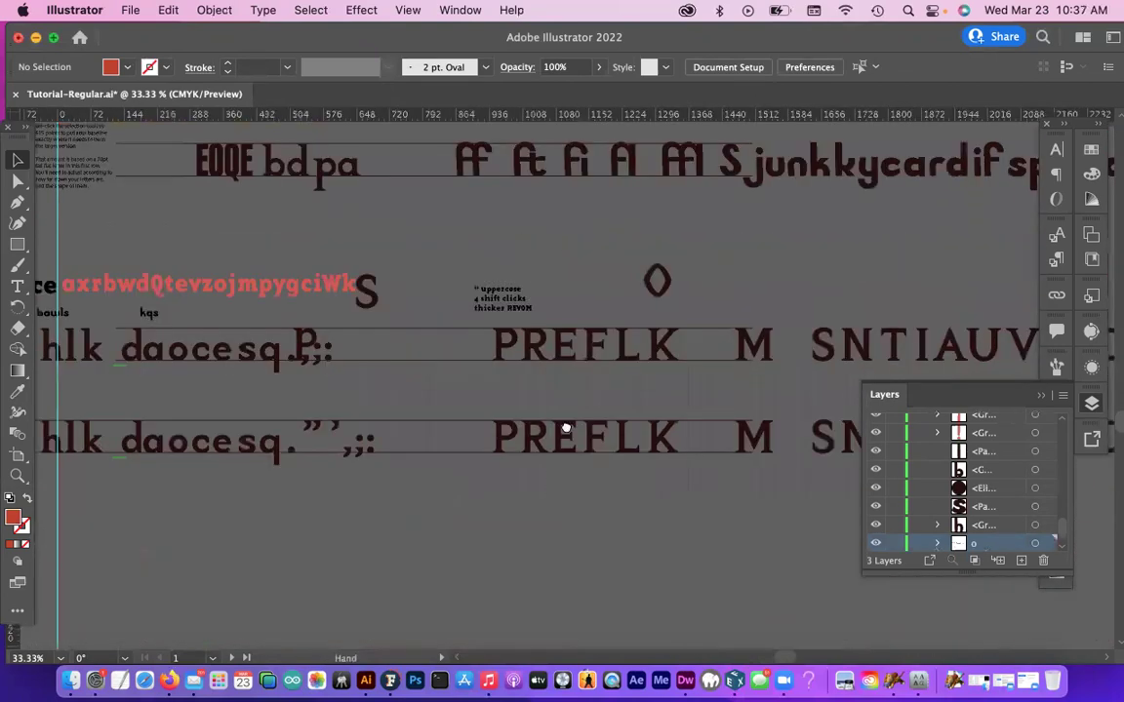
scroll(492, 349, "down", 3)
scroll(493, 348, "right", 3)
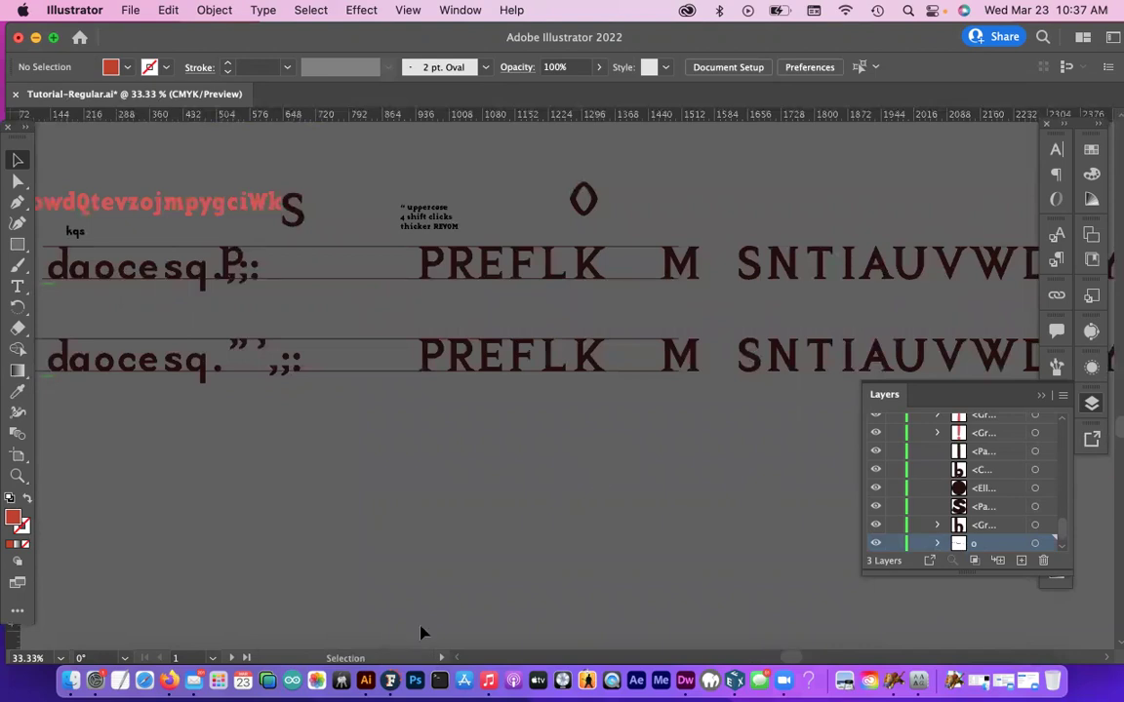
left_click(390, 683)
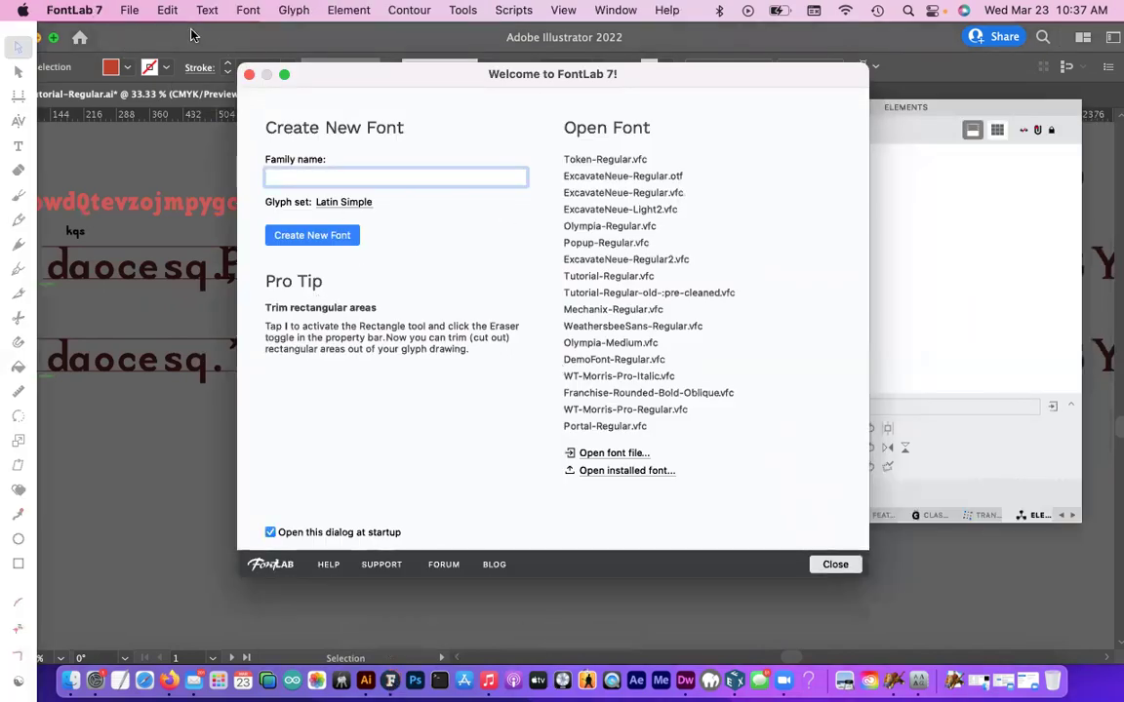
- Create a new font with the family name MyFont from FontLab's welcome screen
left_click(129, 12)
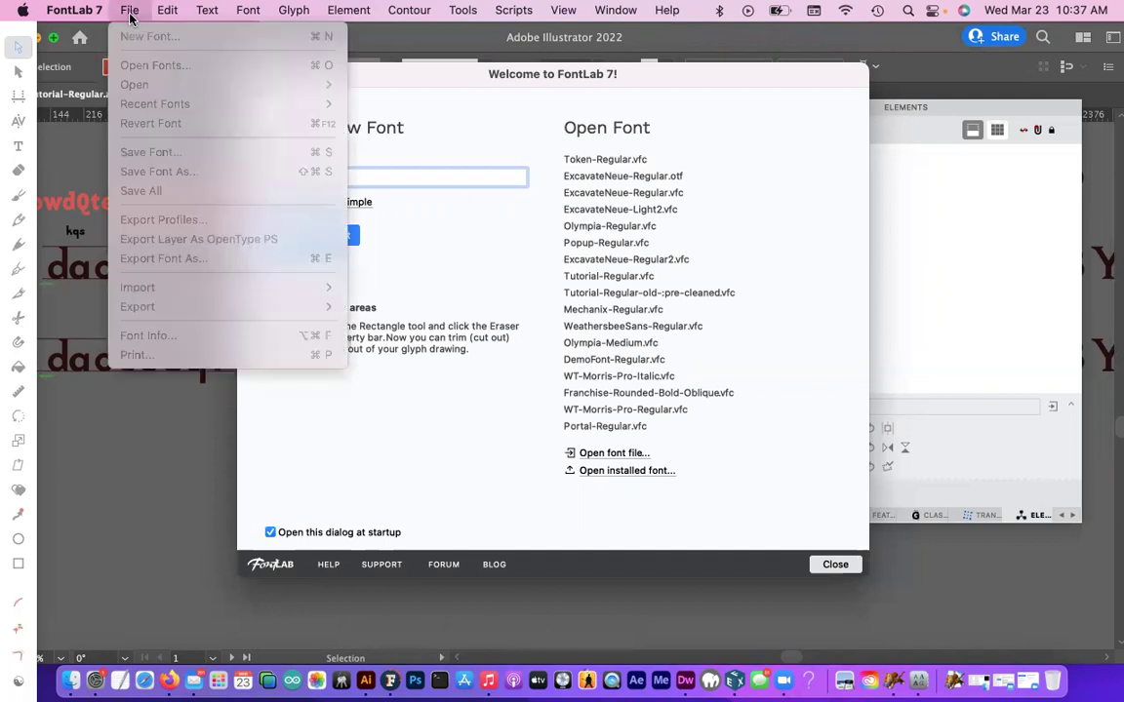
left_click(411, 145)
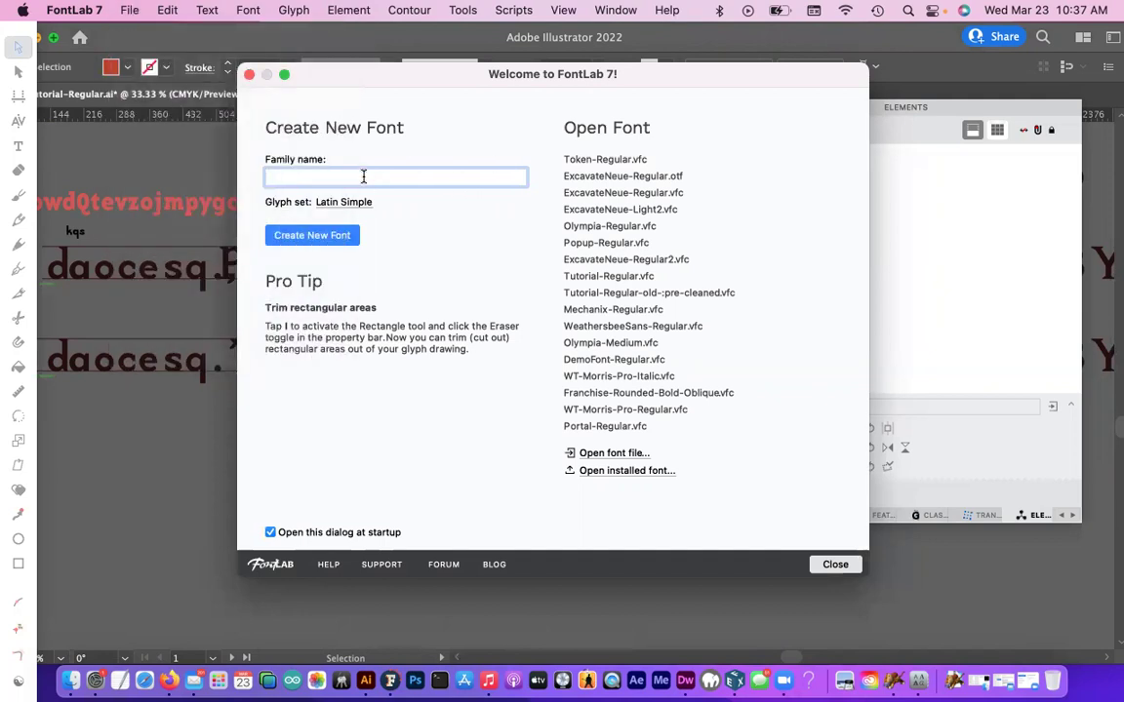
type("MyFont")
left_click(312, 235)
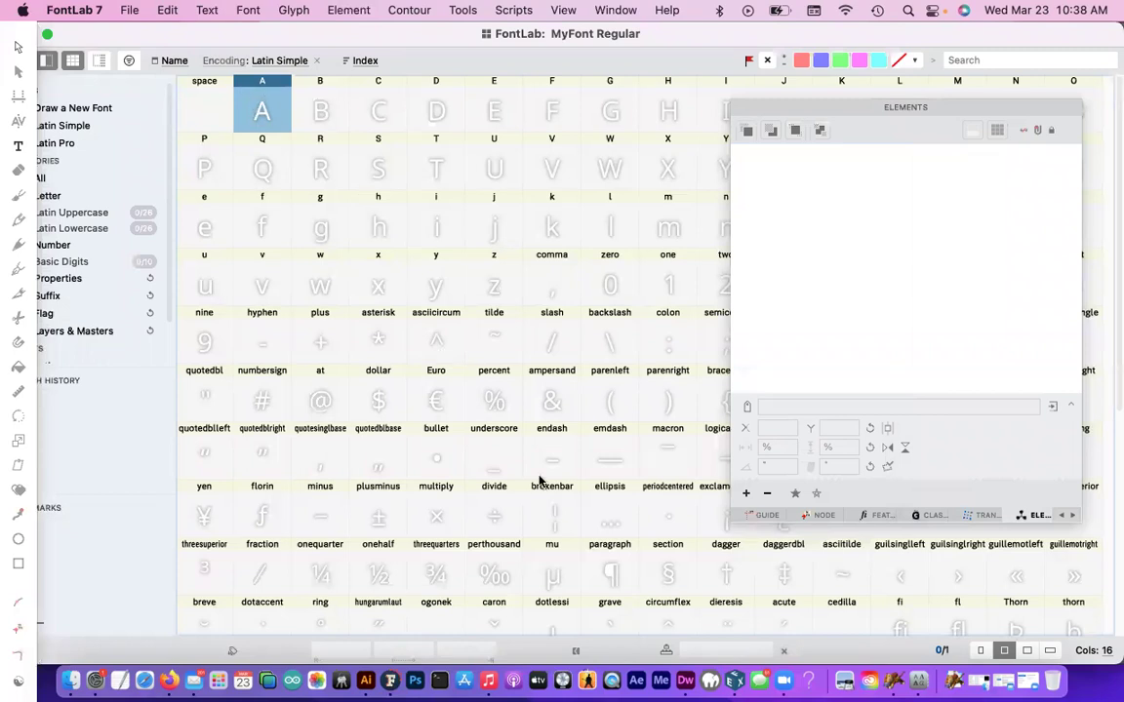
- Scroll Illustrator to the large letters, select the red O, then return to MyFont Regular
left_click(364, 685)
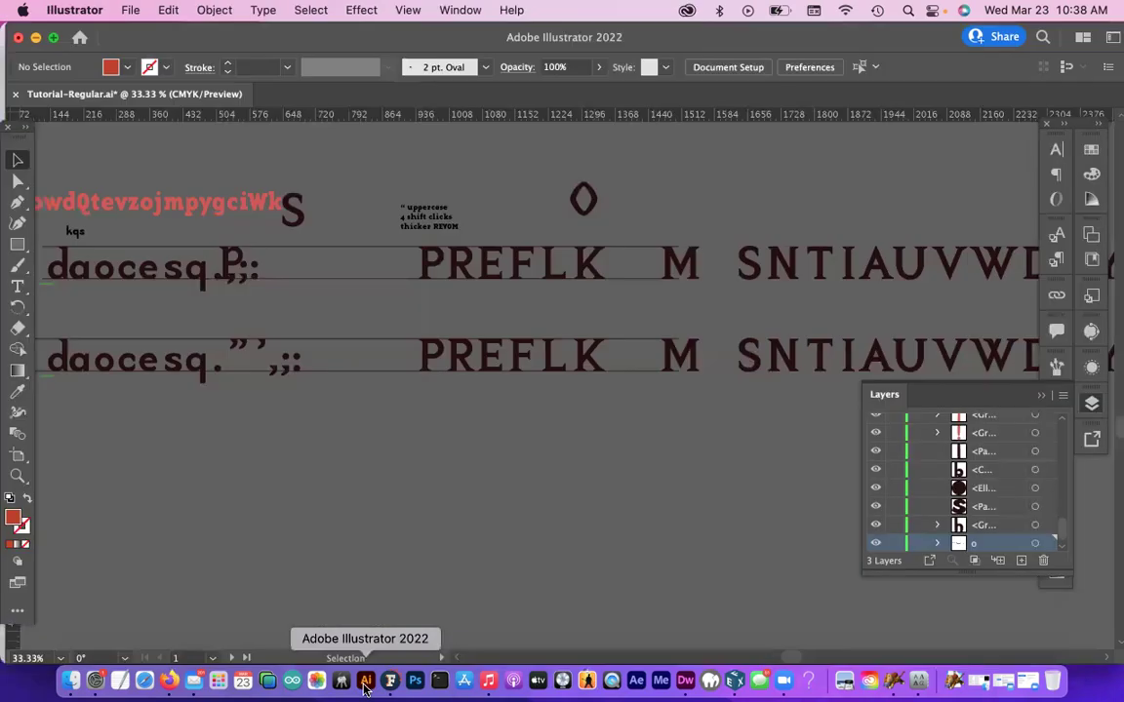
scroll(580, 392, "up", 10)
scroll(580, 392, "left", 10)
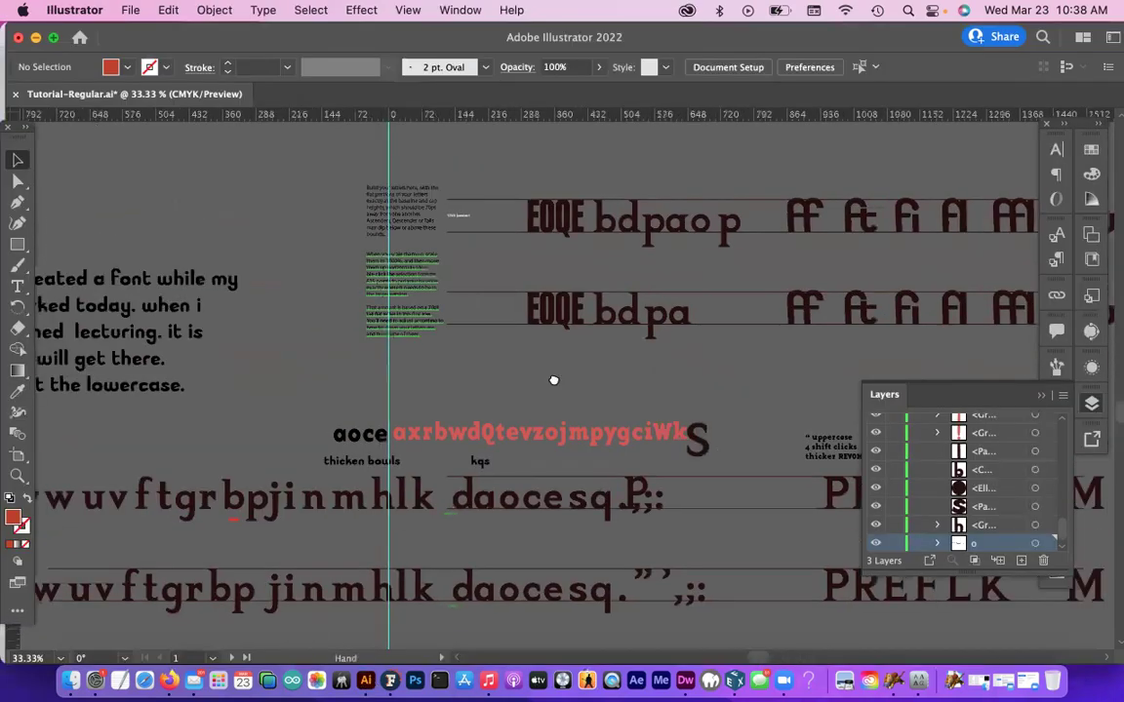
scroll(492, 314, "right", 5)
scroll(517, 302, "right", 5)
scroll(518, 302, "up", 3)
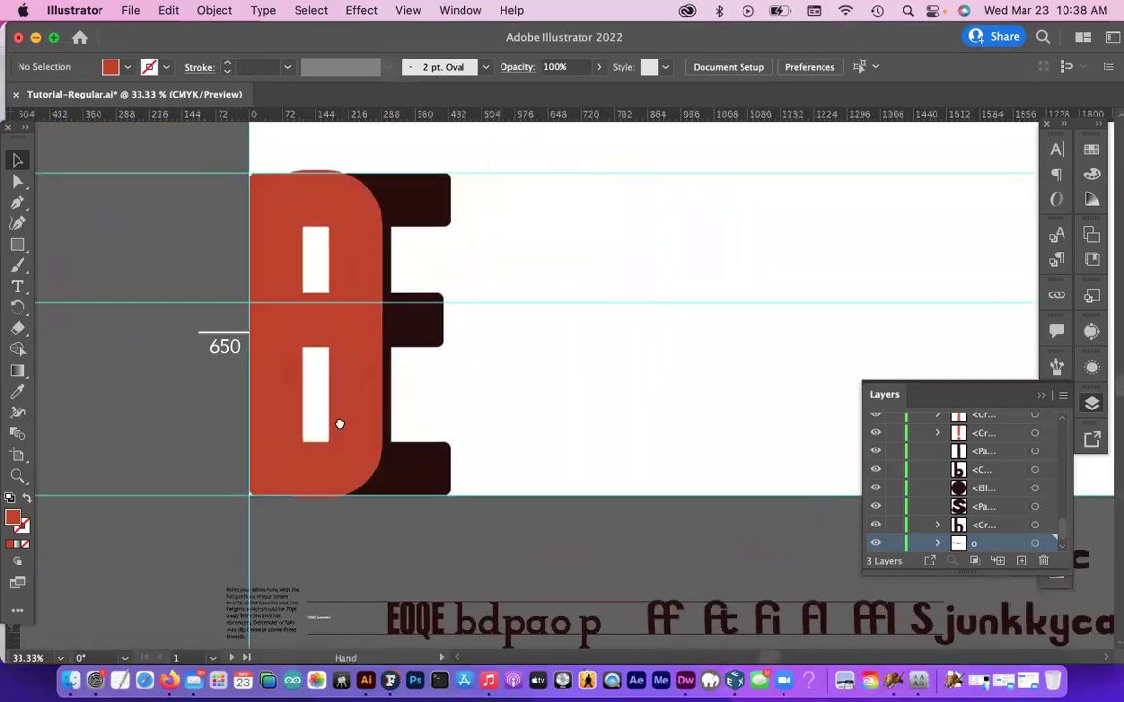
scroll(339, 426, "left", 2)
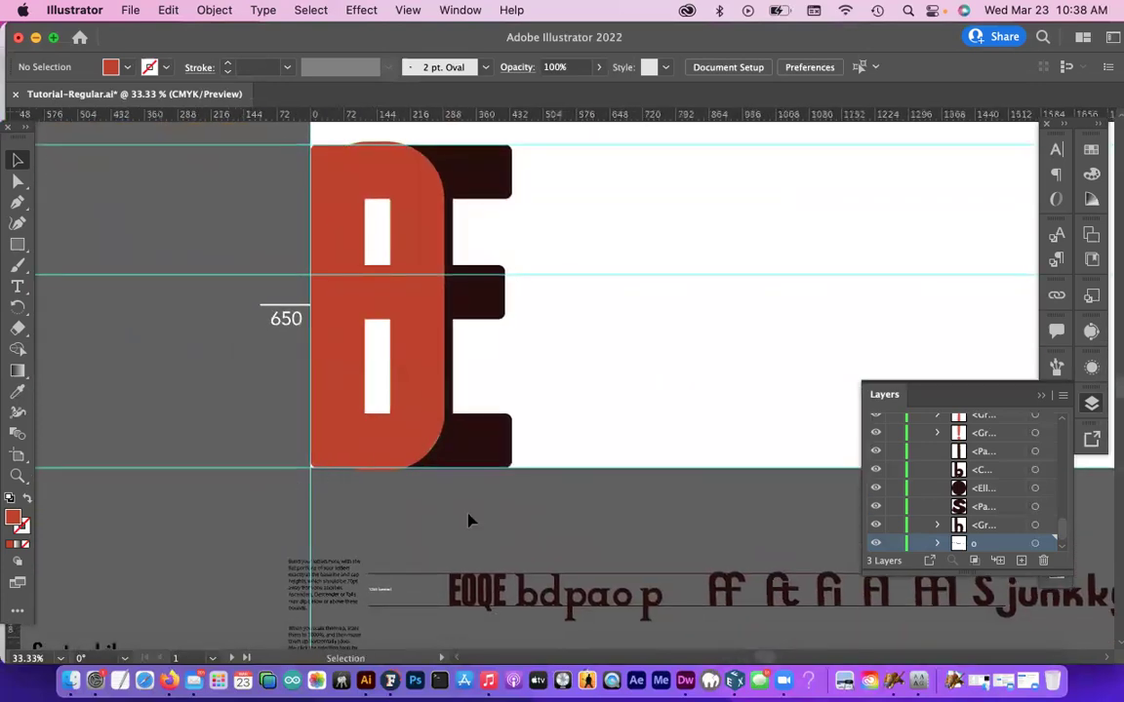
left_click(434, 374)
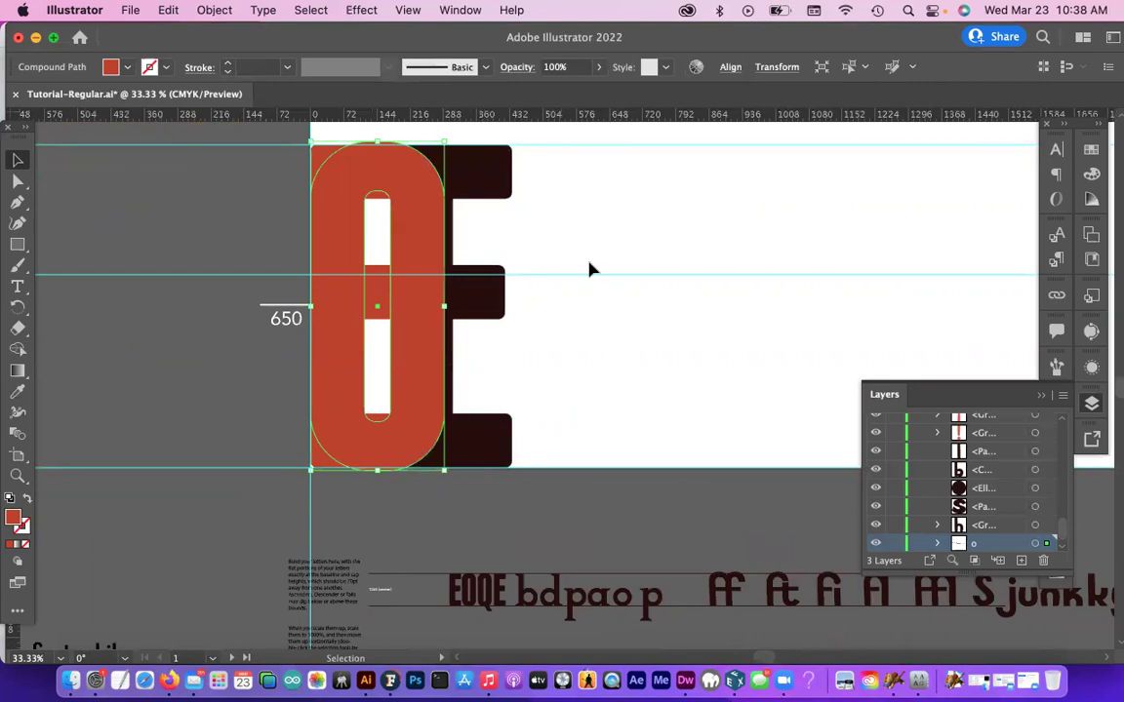
left_click(389, 684)
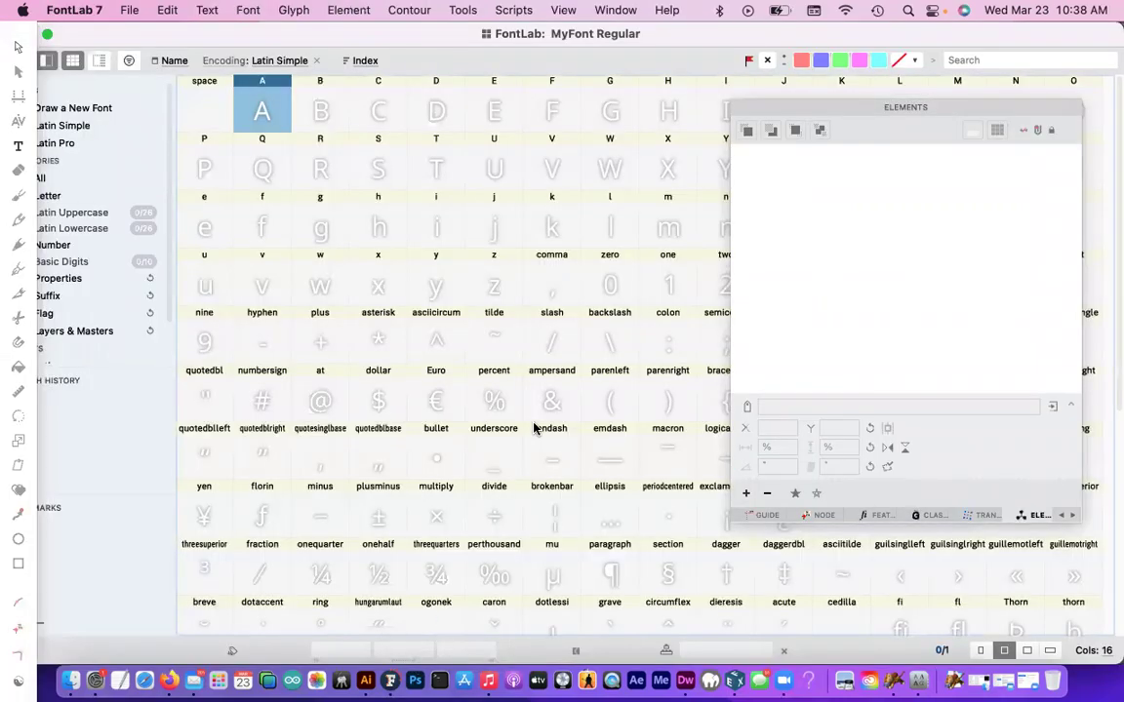
- Drag the MyFont Regular window right so its whole category sidebar shows
scroll(534, 429, "down", 6)
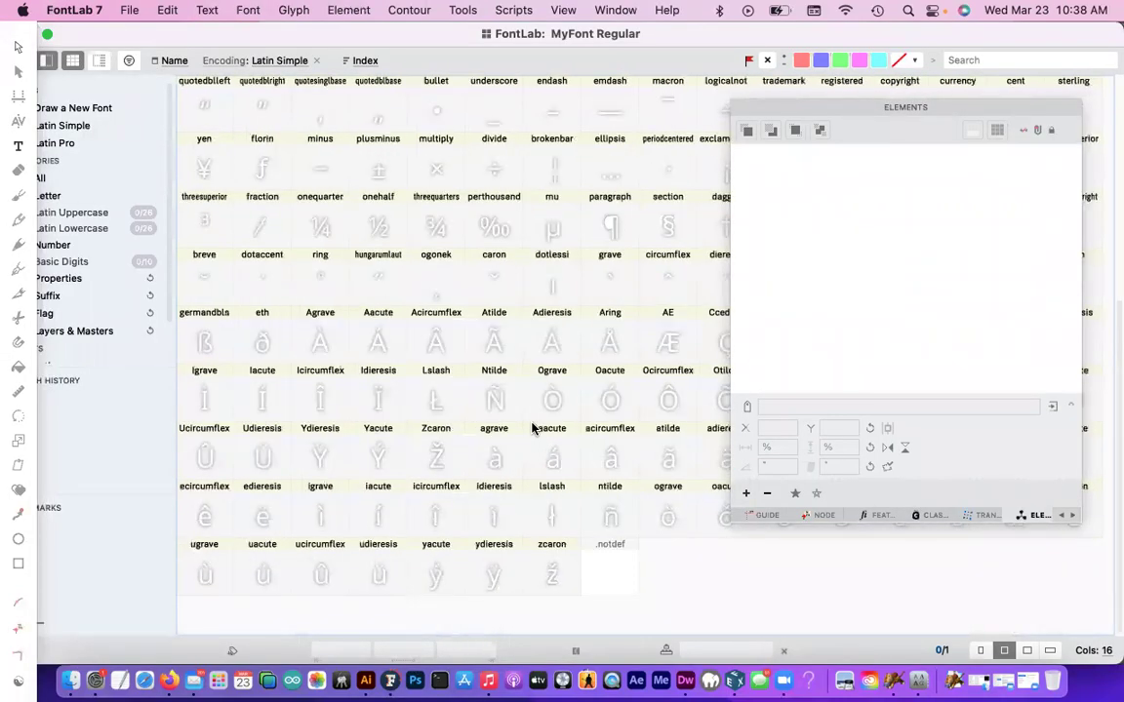
scroll(535, 429, "up", 6)
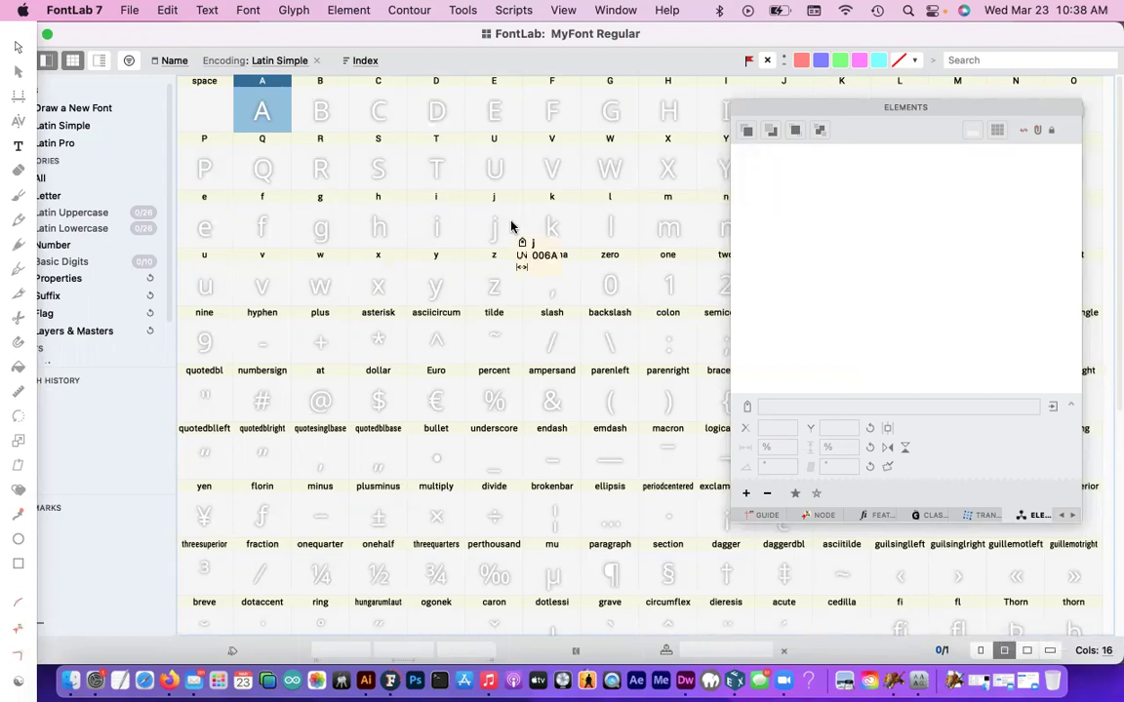
left_click_drag(409, 45, 433, 44)
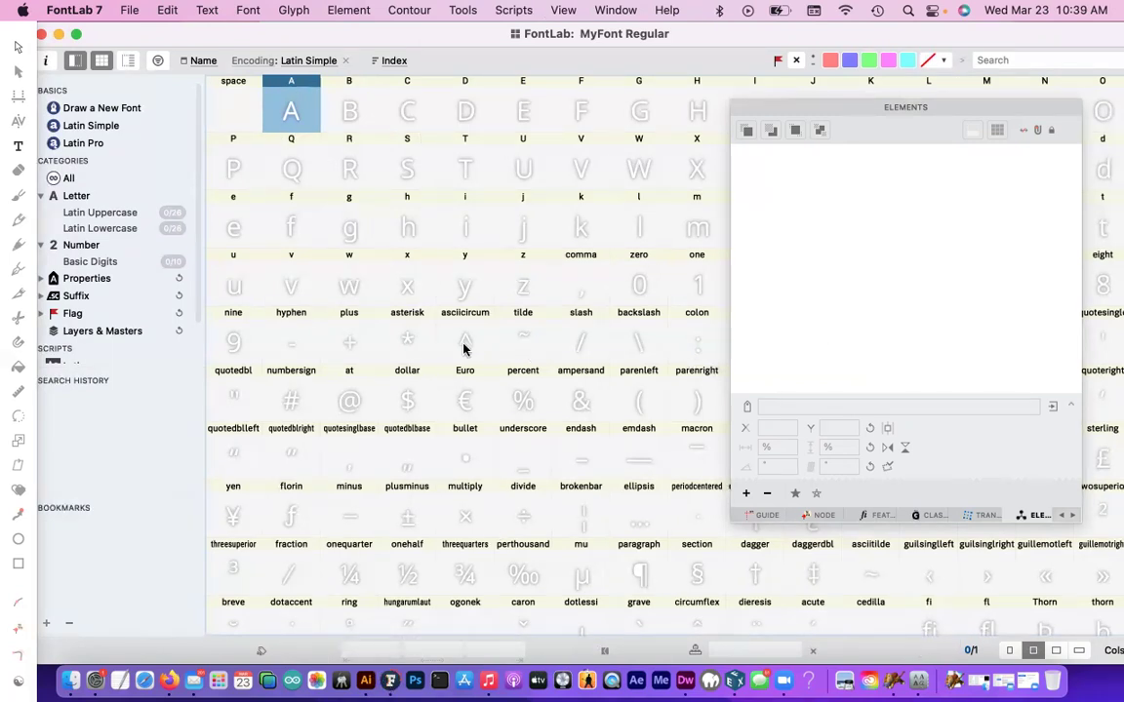
- Open the A glyph from the MyFont Regular grid and close it again
left_click(290, 112)
double_click(291, 112)
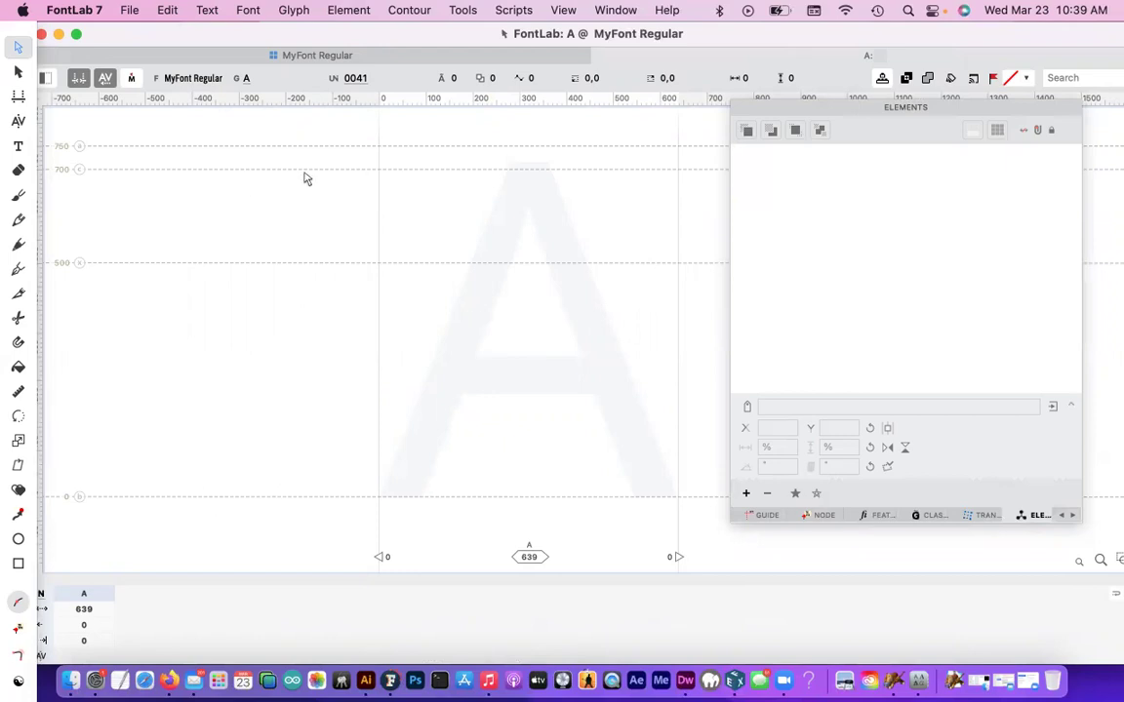
left_click(598, 57)
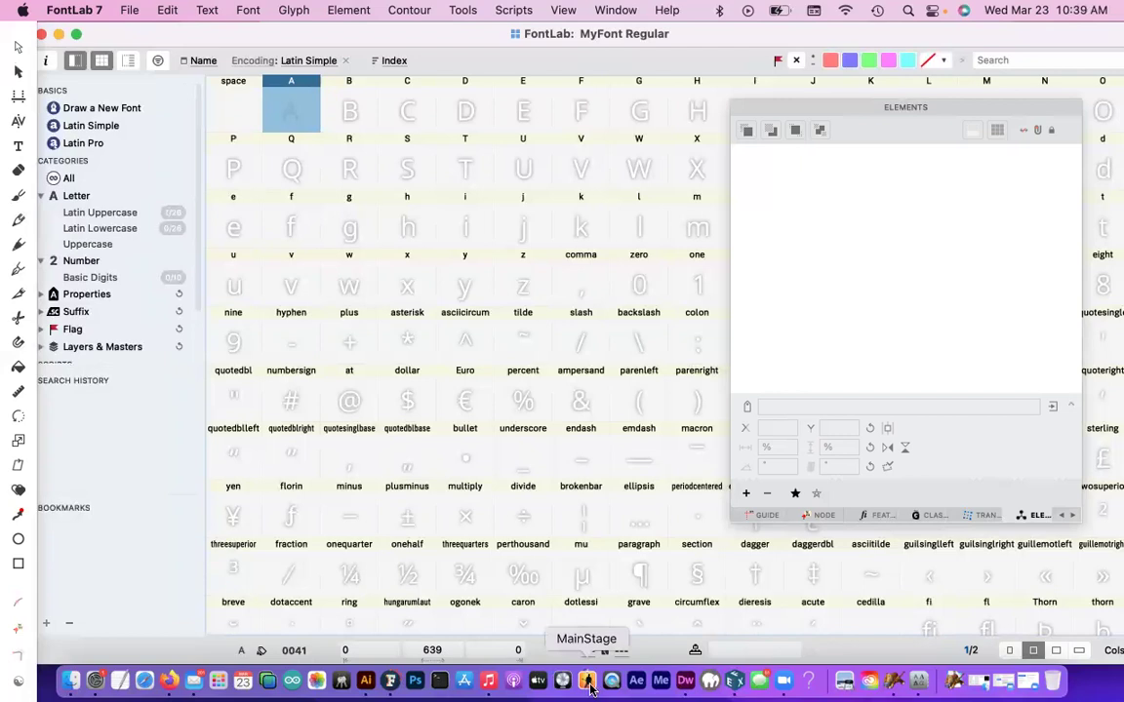
- Undo the trial copy of the red O and pan to the uppercase letter rows
left_click(366, 684)
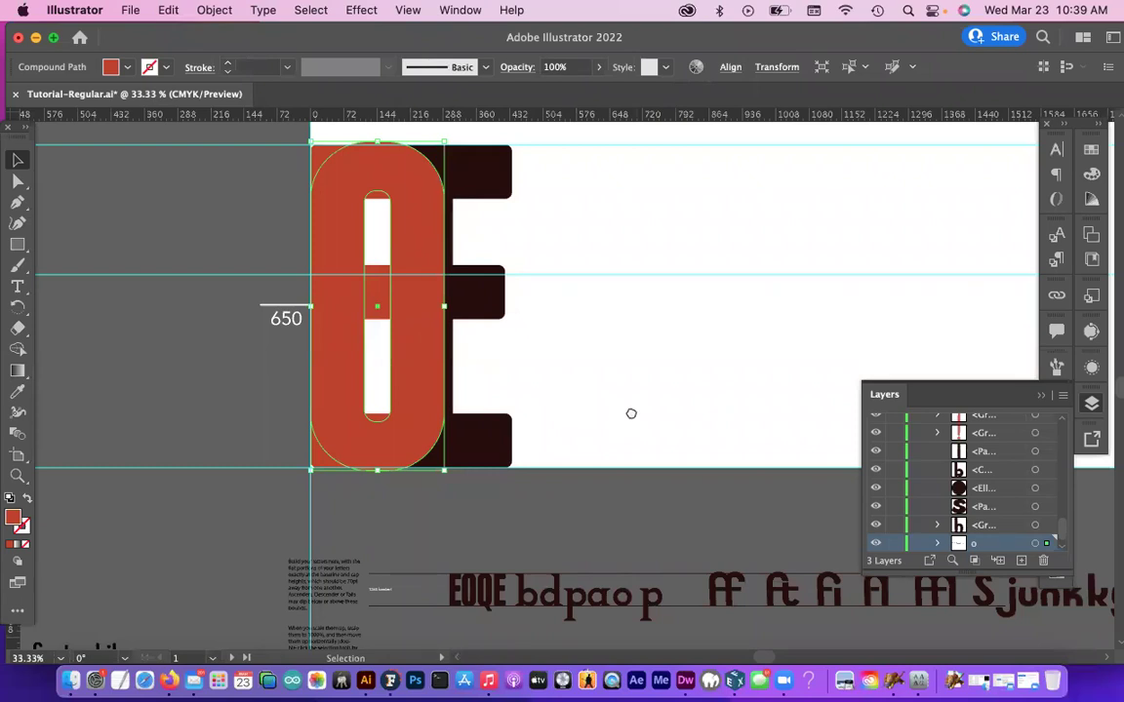
left_click_drag(630, 412, 432, 407)
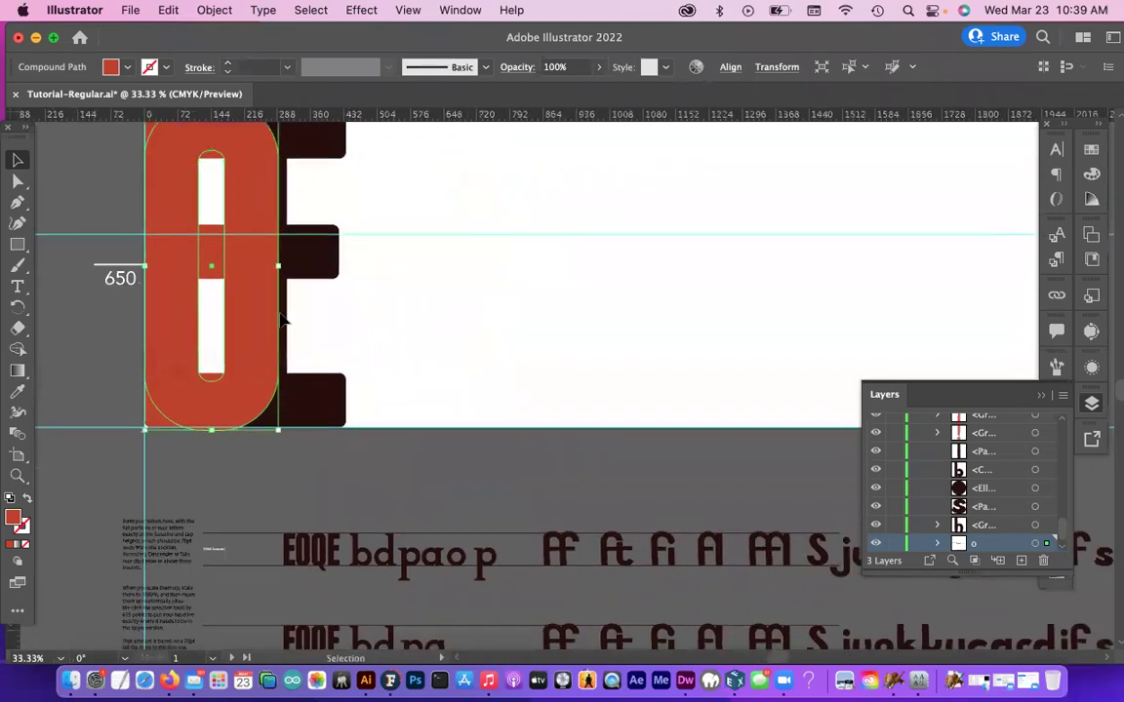
left_click_drag(266, 292, 561, 347)
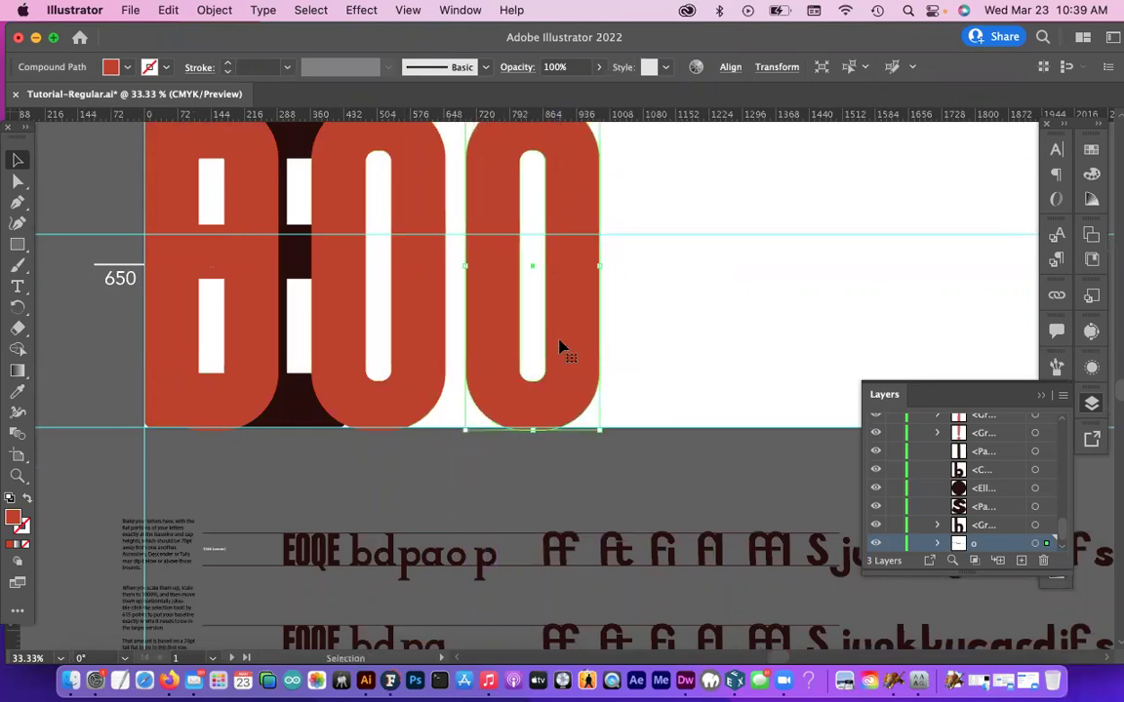
scroll(626, 403, "down", 2)
key("ctrl+z")
key("ctrl+z")
key("ctrl+z")
key("ctrl+z")
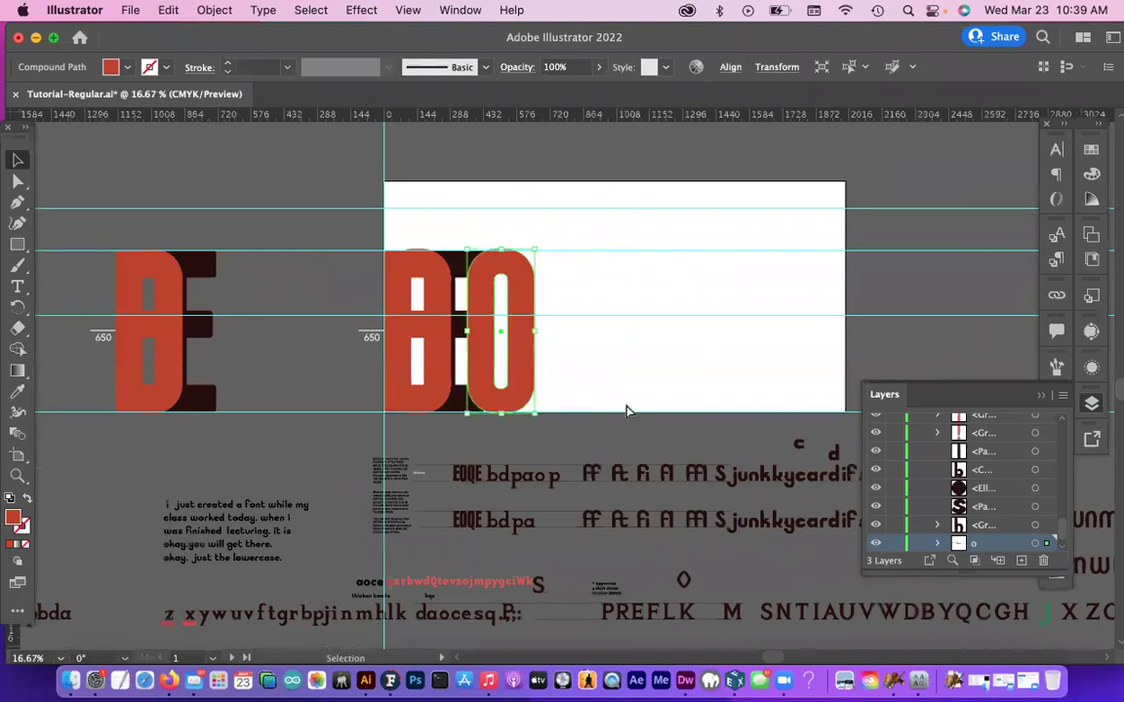
left_click_drag(592, 458, 531, 248)
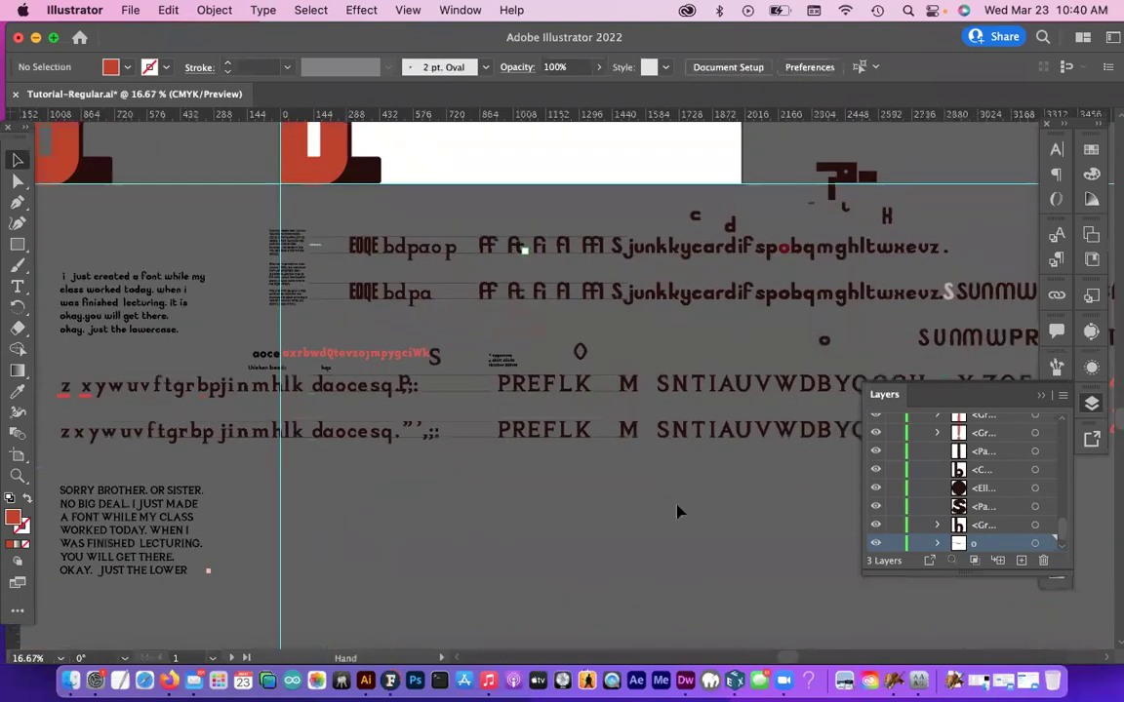
scroll(640, 461, "up", 2)
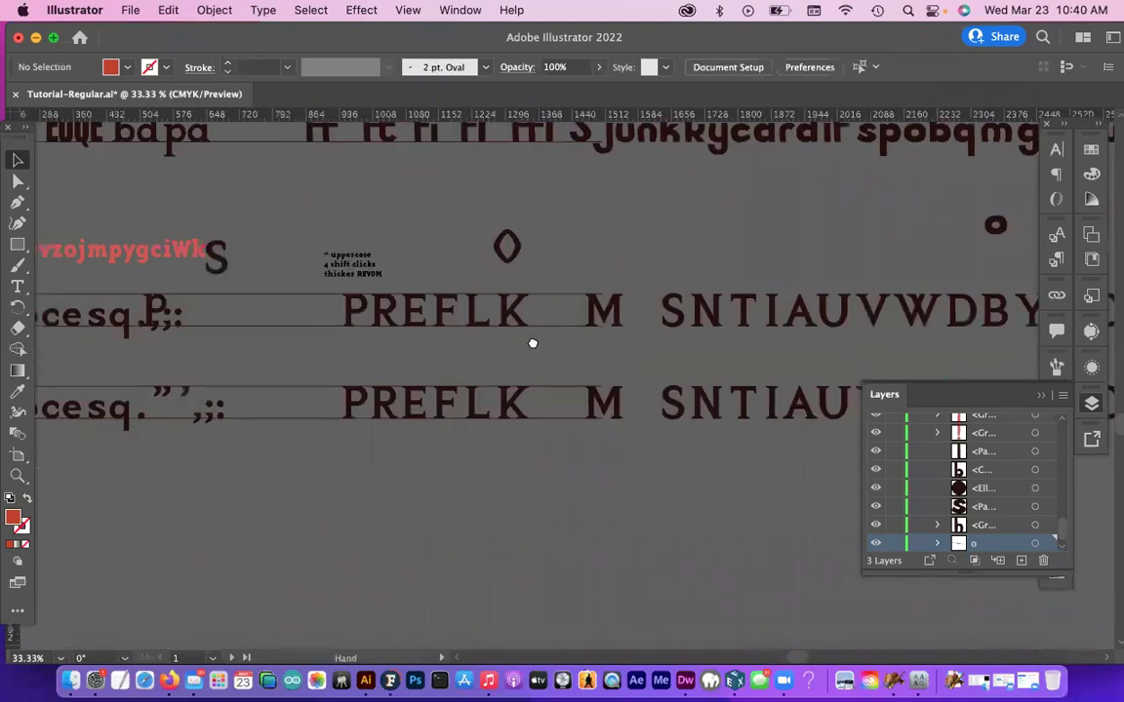
- Select the top uppercase letter row to check its grouping, then clear the selection
scroll(532, 344, "right", 5)
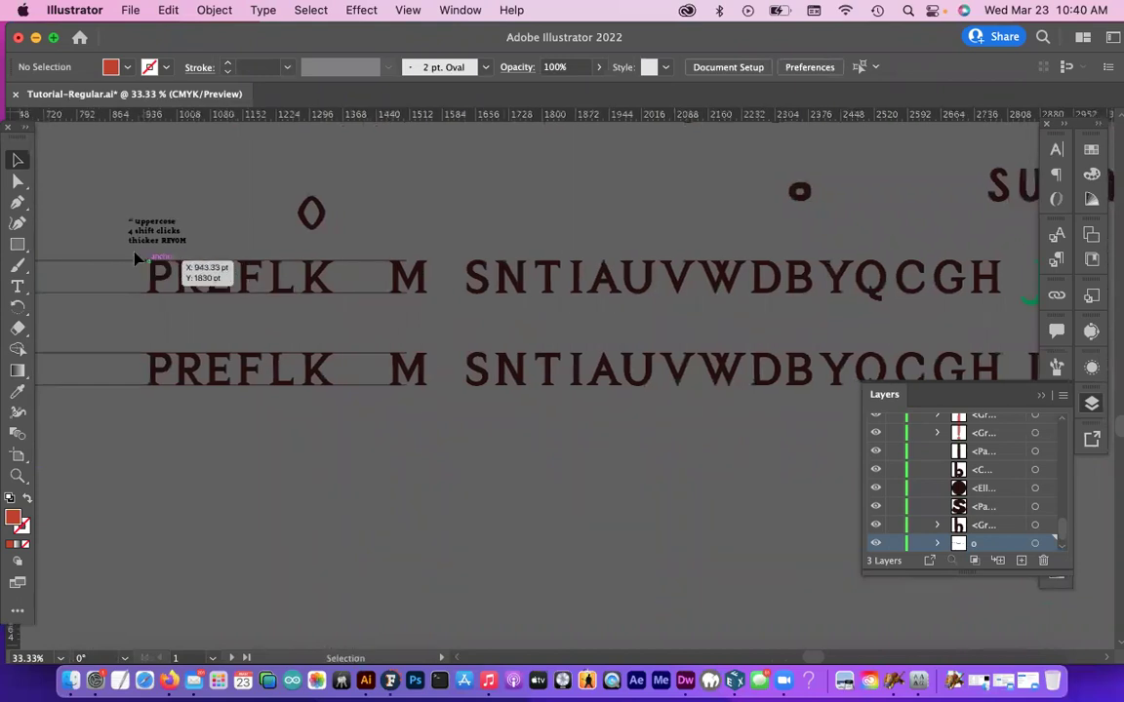
left_click(999, 312)
scroll(572, 316, "right", 10)
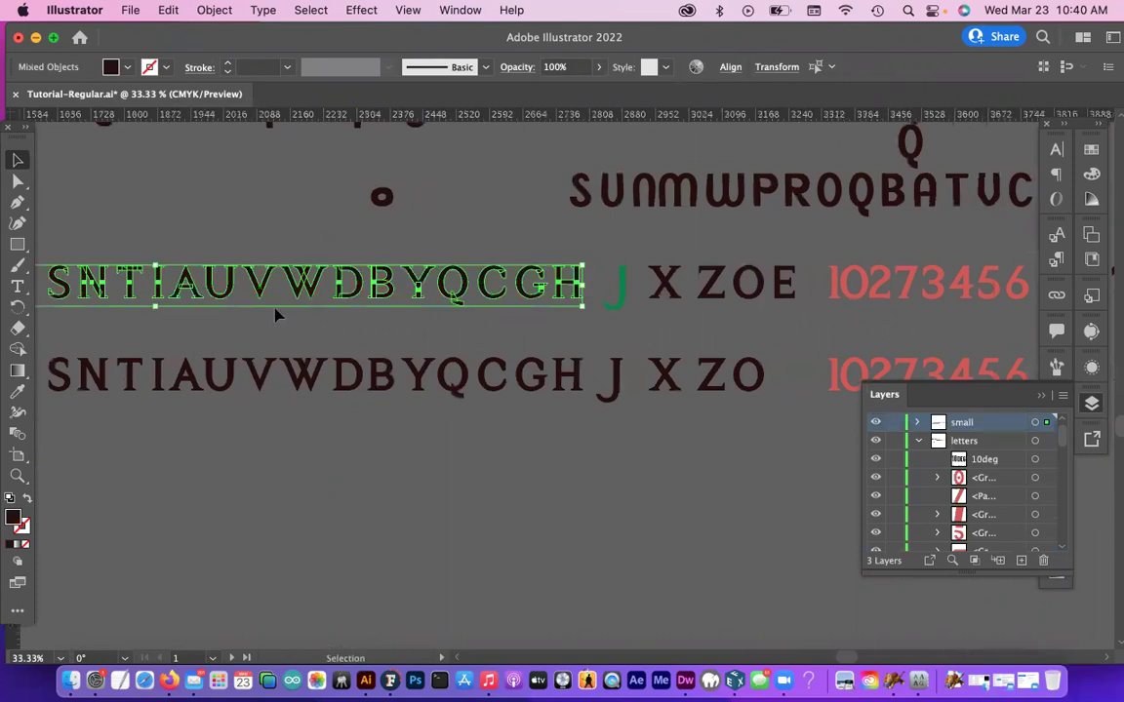
scroll(276, 315, "up", 2)
left_click(508, 394)
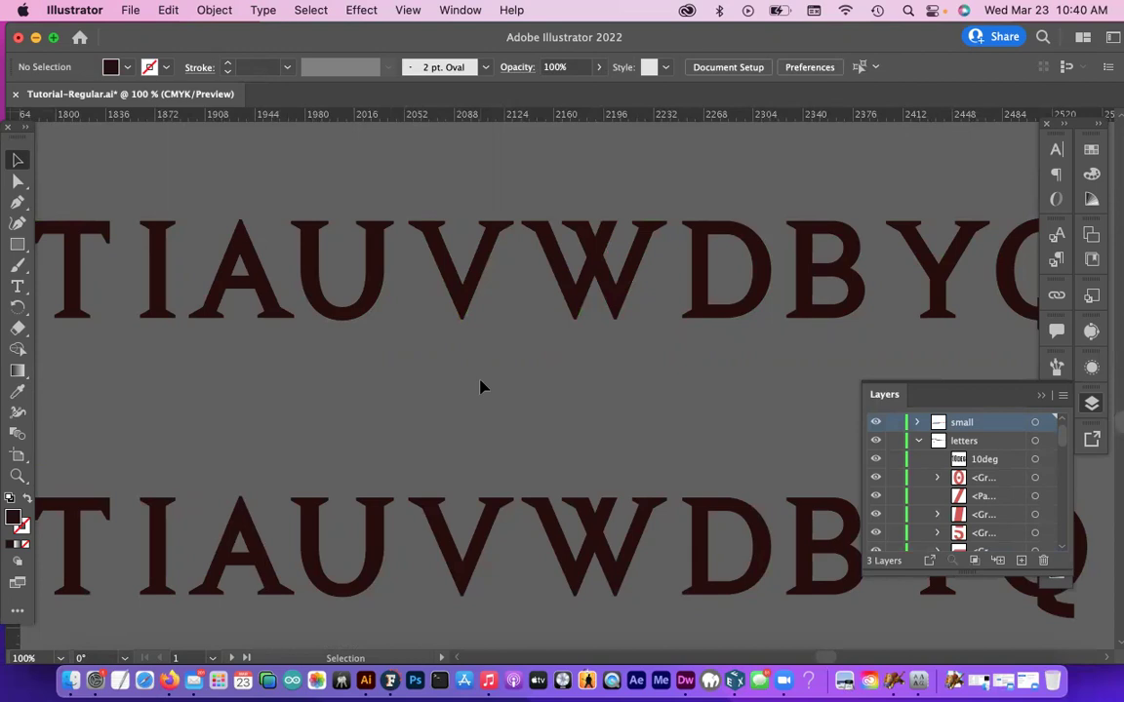
- Select the S, N and T in both rows to see their separate pieces
scroll(619, 374, "left", 6)
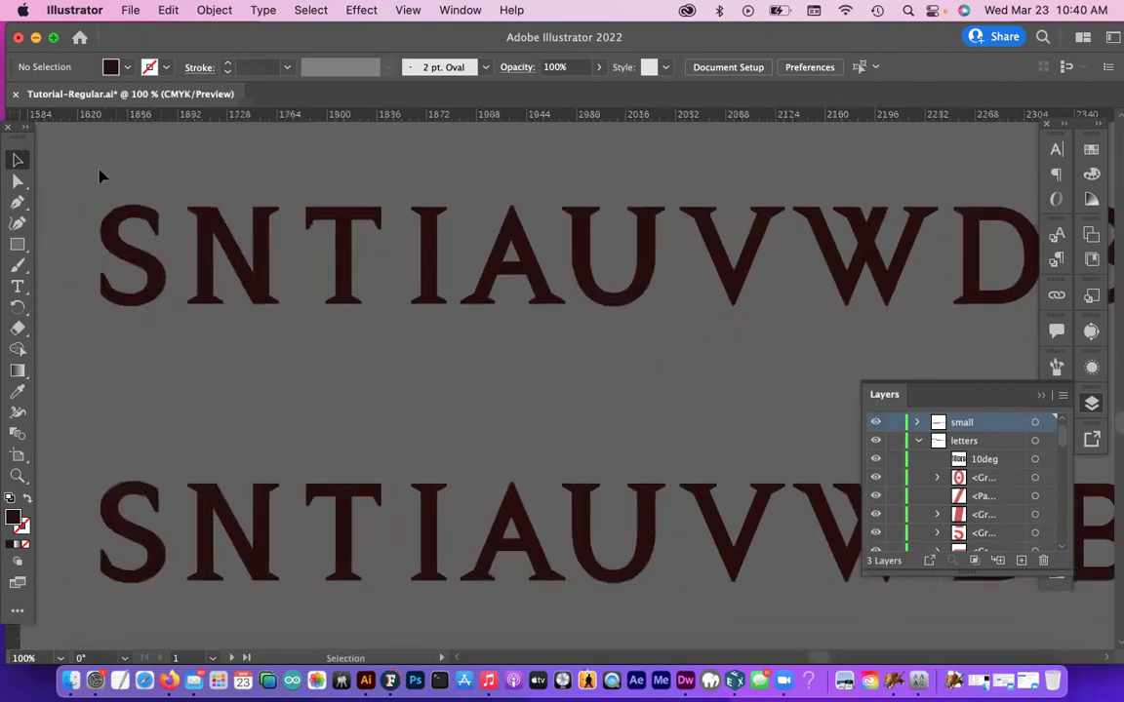
left_click_drag(355, 340, 87, 185)
left_click(437, 377)
left_click(156, 229)
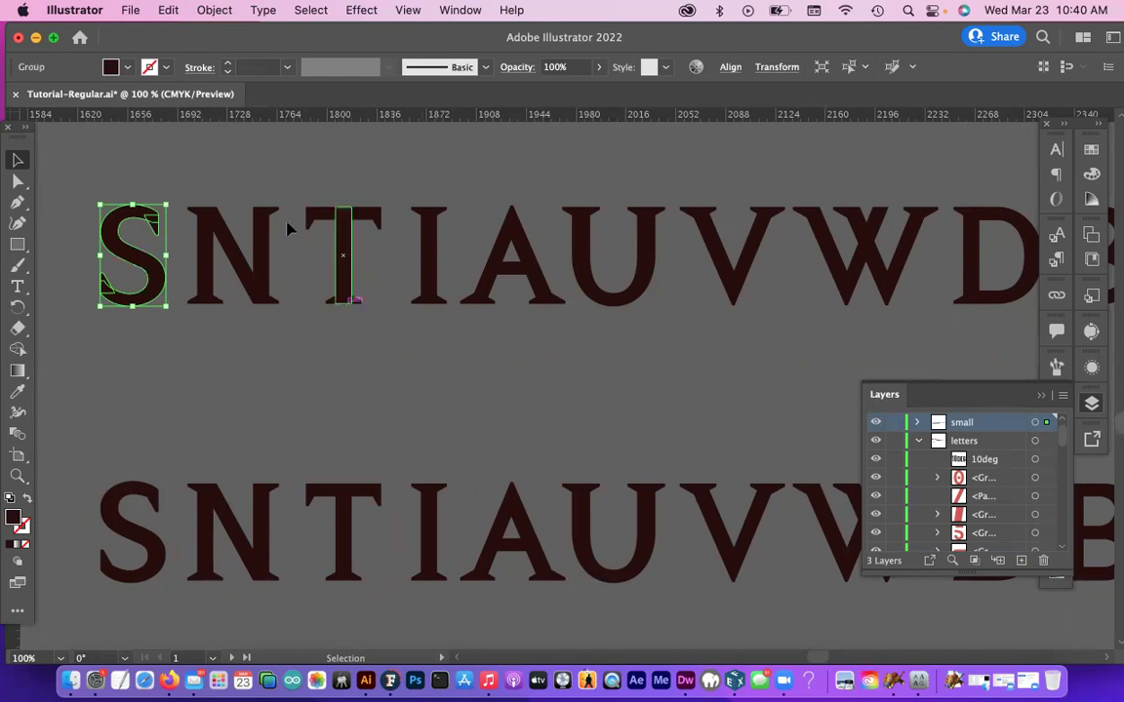
left_click_drag(186, 188, 293, 364)
left_click(292, 364)
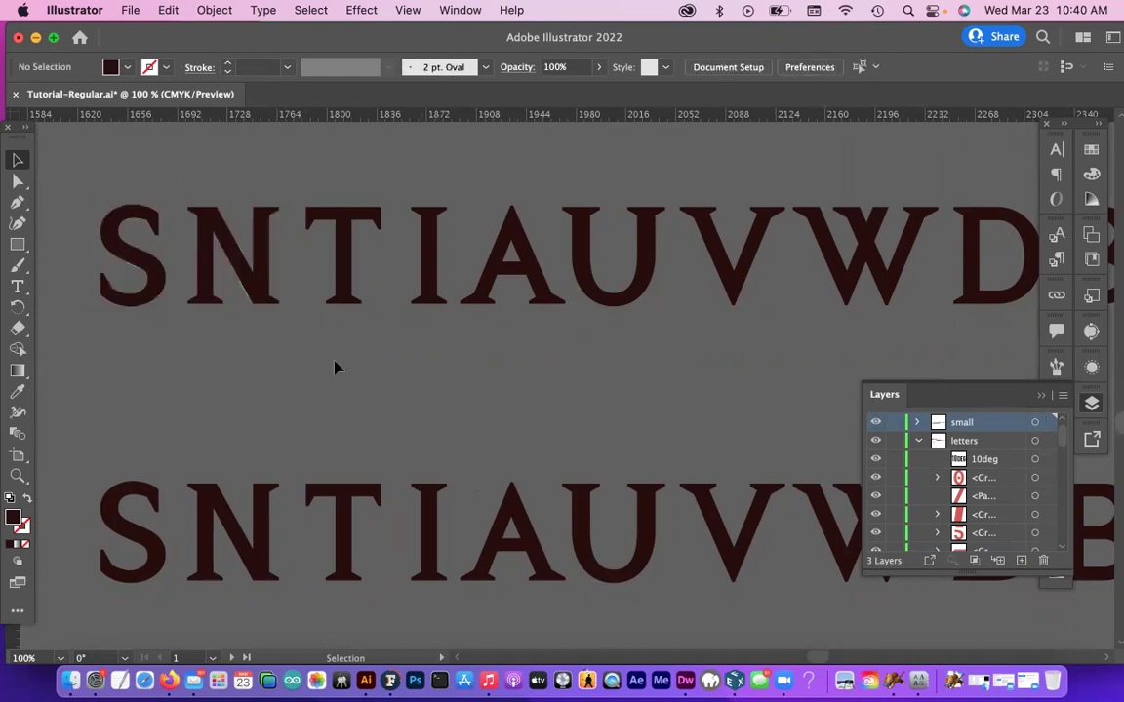
left_click(227, 532)
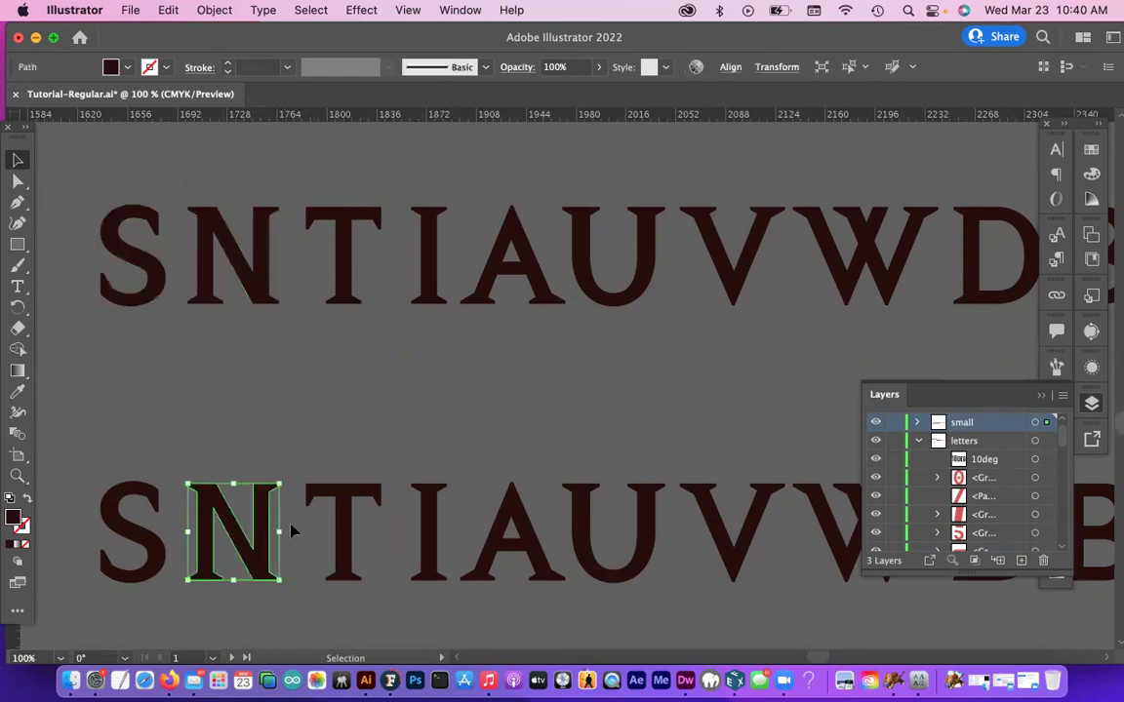
left_click(200, 239)
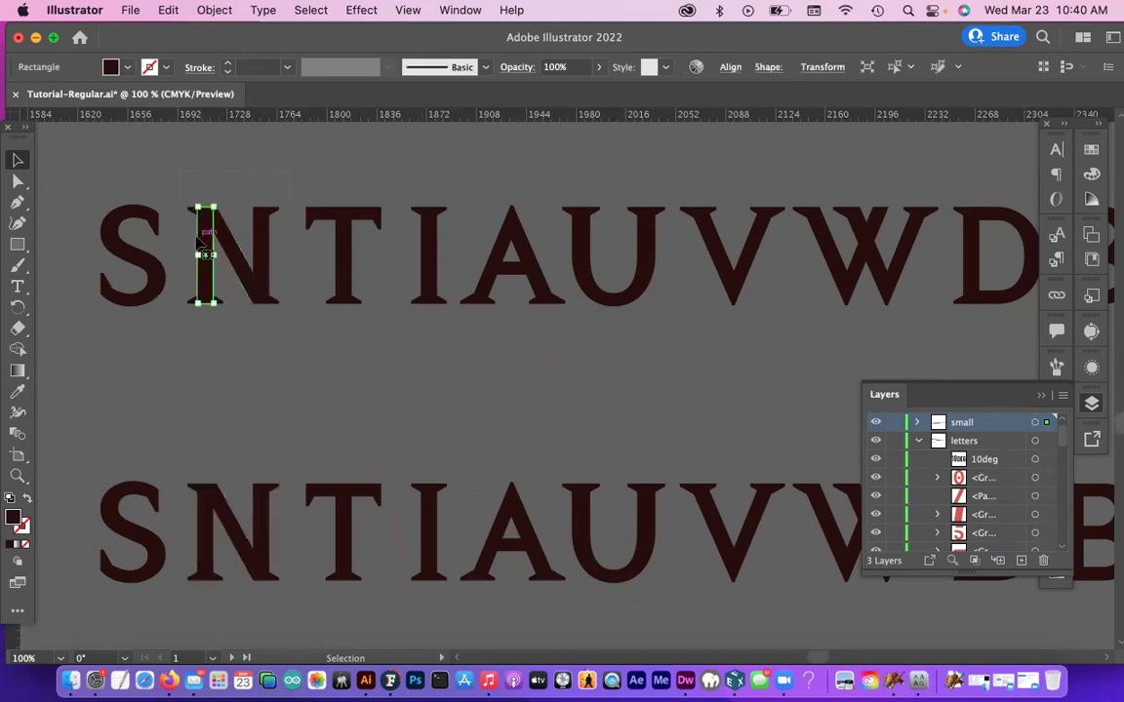
left_click_drag(196, 238, 331, 418)
left_click(298, 383)
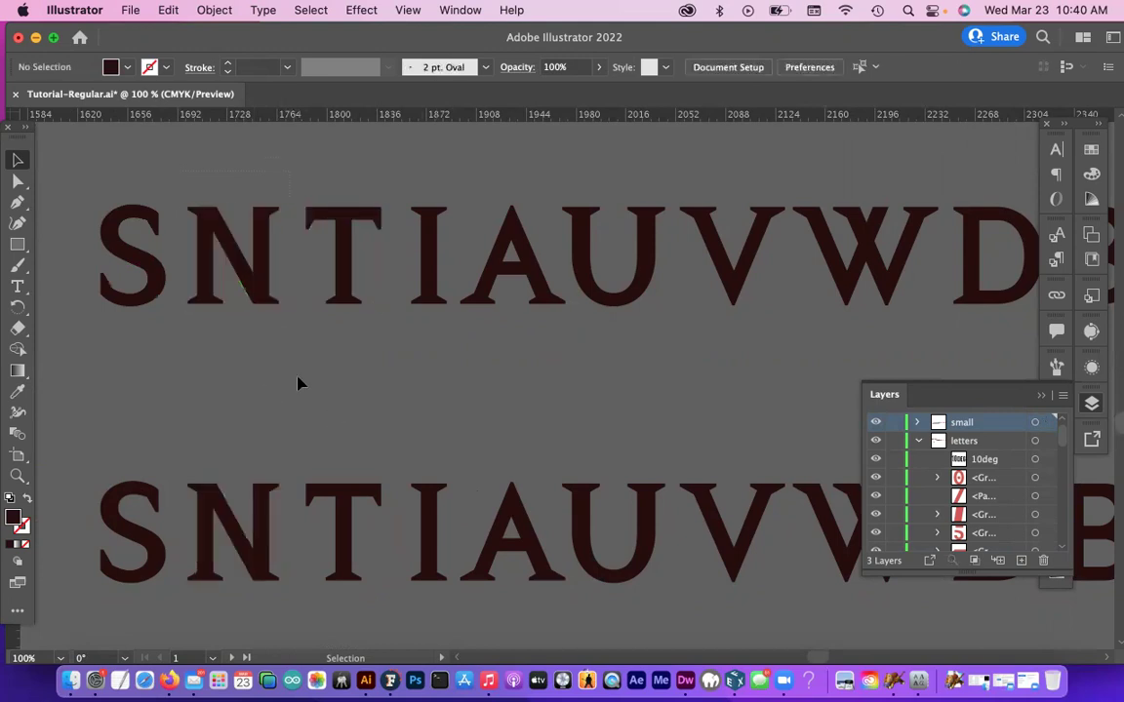
- Marquee-select top-row letters S through W, then the I and A, and the bottom-row I
left_click_drag(88, 171, 800, 329)
left_click(664, 374)
left_click_drag(418, 209, 414, 181)
left_click_drag(461, 337, 429, 293)
left_click(459, 383)
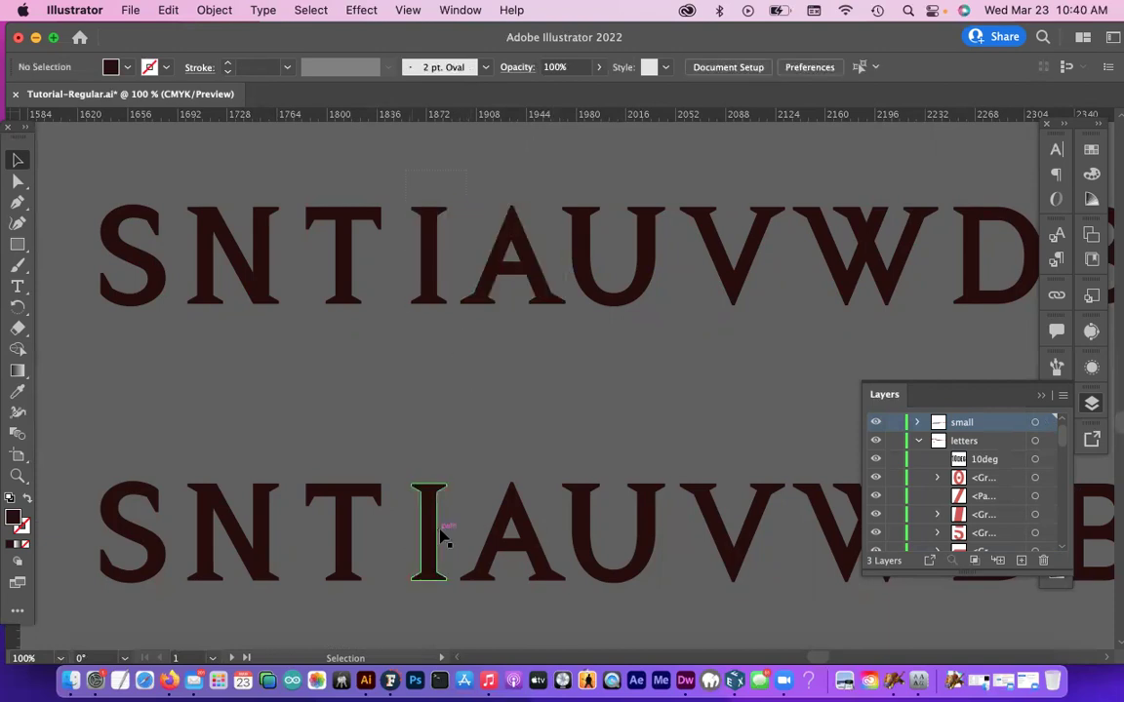
left_click(444, 535)
left_click(343, 353)
- Select the lower-row S and collapse the Layers panel to icons
scroll(345, 353, "down", 3)
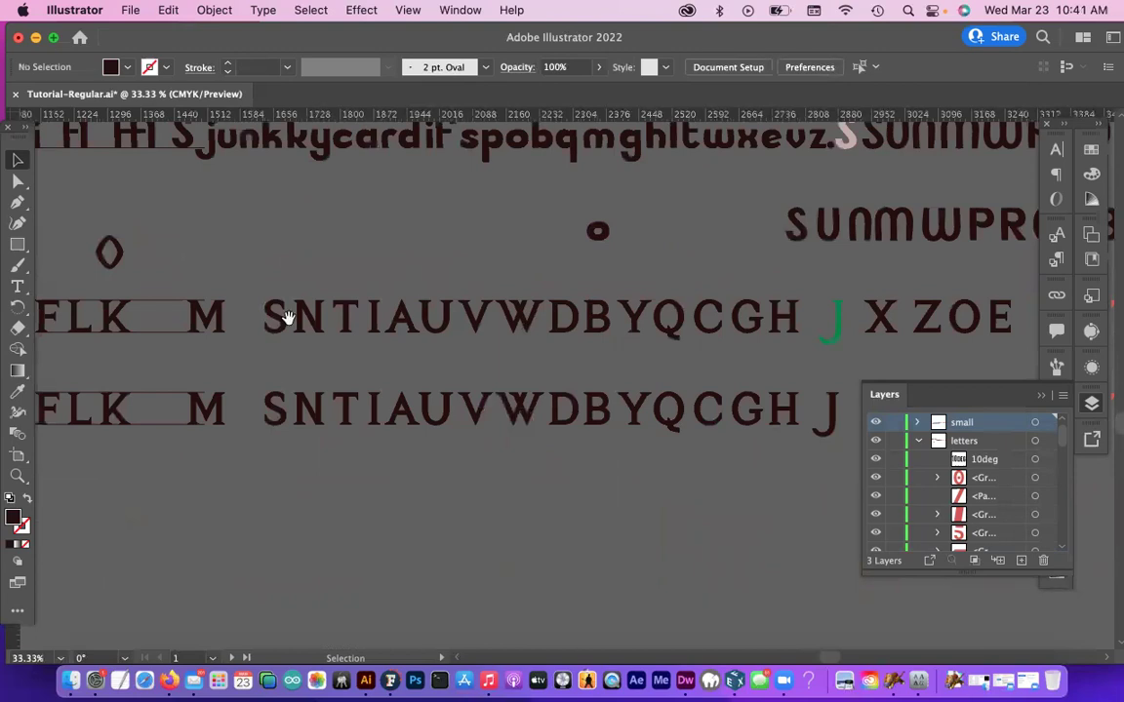
key("space")
scroll(379, 305, "right", 4)
scroll(379, 305, "down", 2)
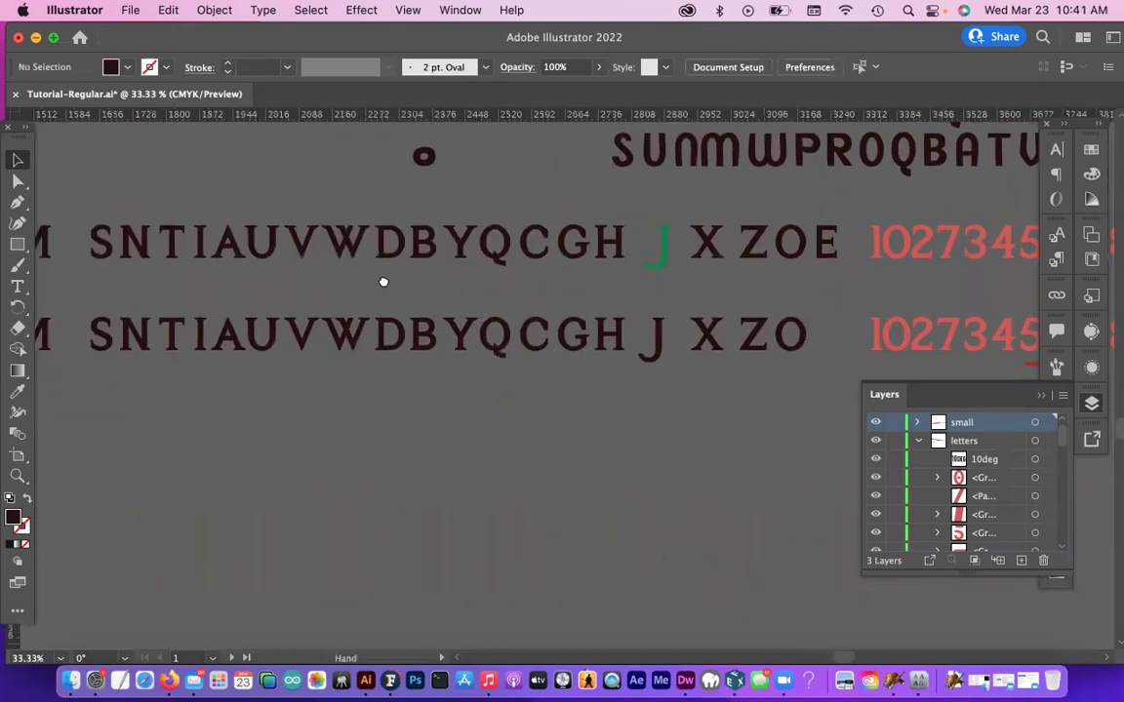
scroll(429, 283, "left", 3)
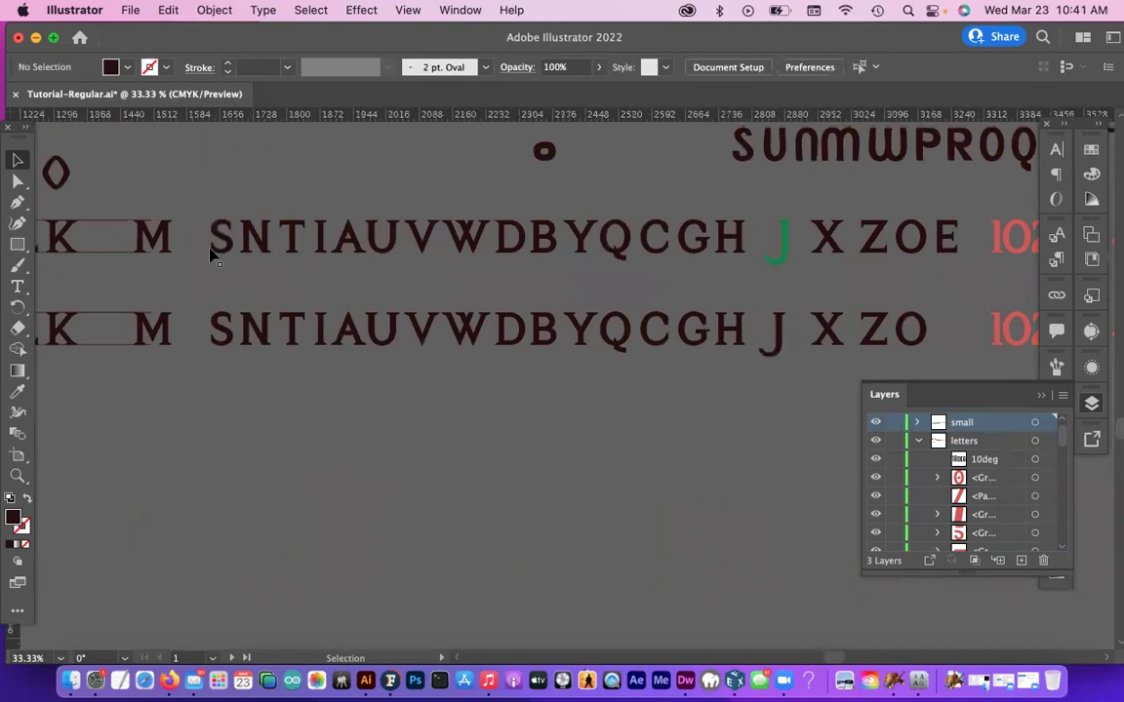
left_click(228, 327)
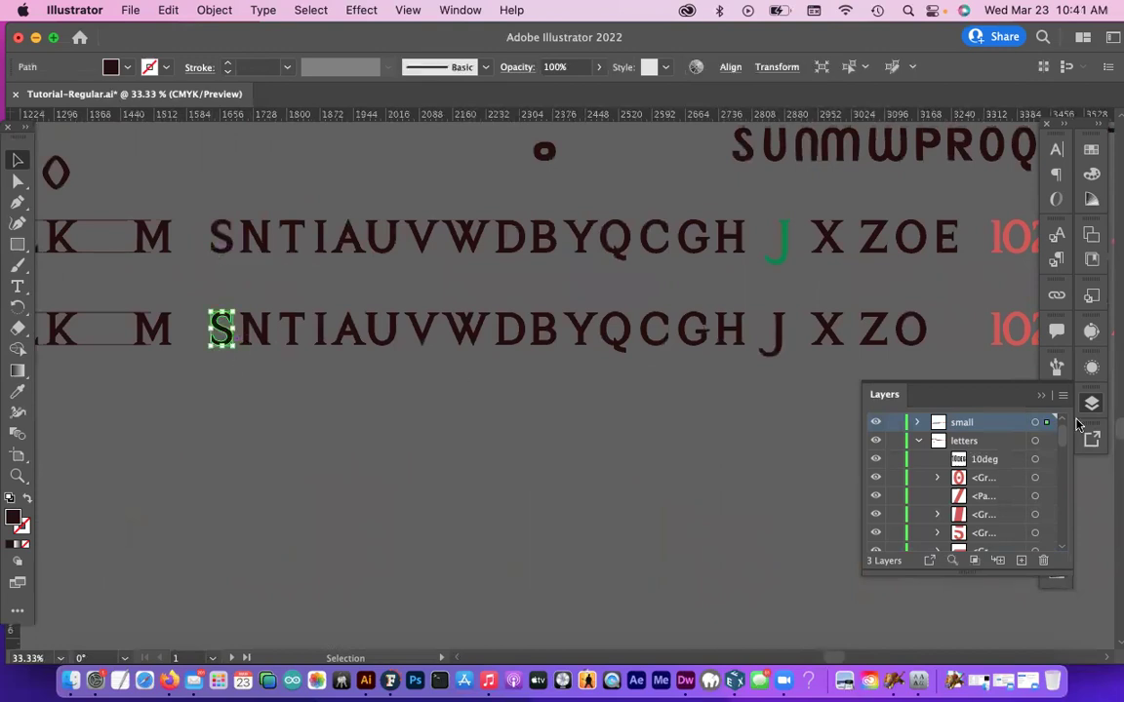
left_click(1039, 395)
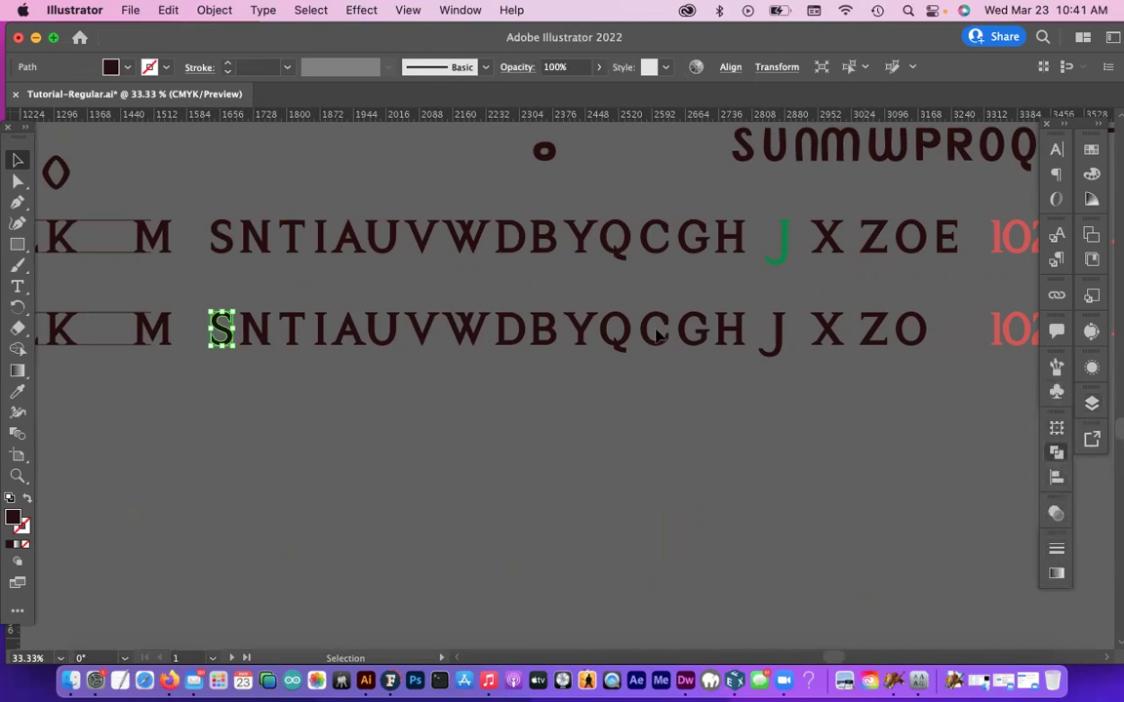
- Open the Pathfinder panel and select the upper-row S and N parts
left_click(1056, 454)
left_click(232, 234)
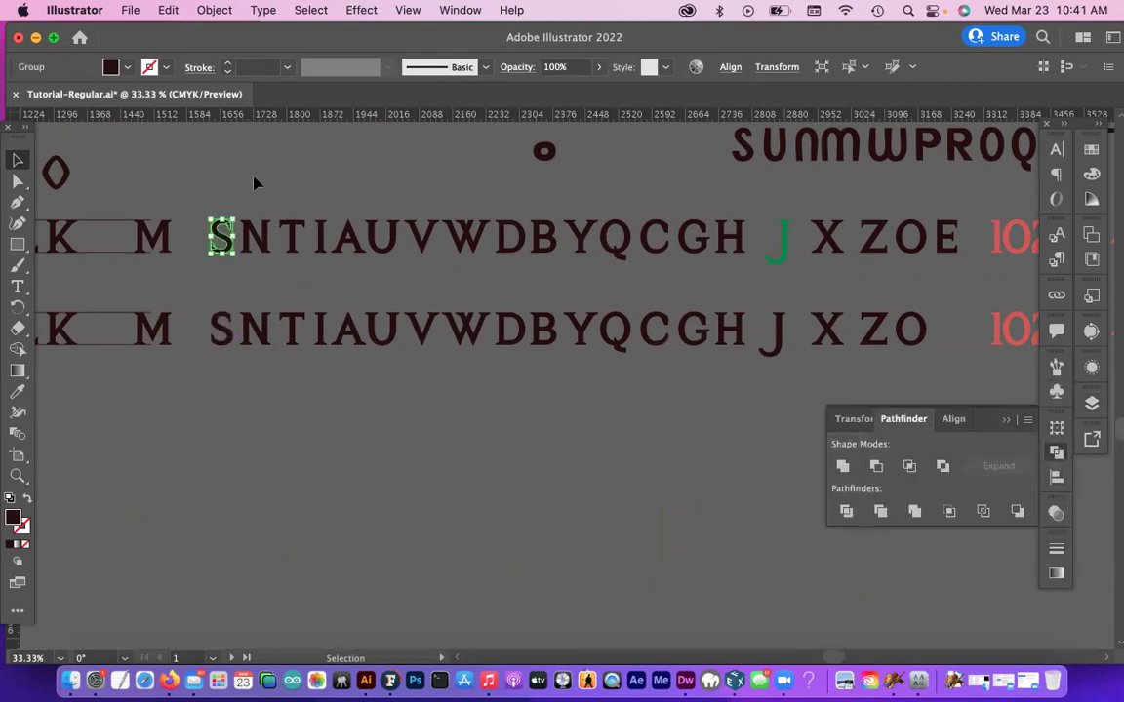
left_click(258, 250)
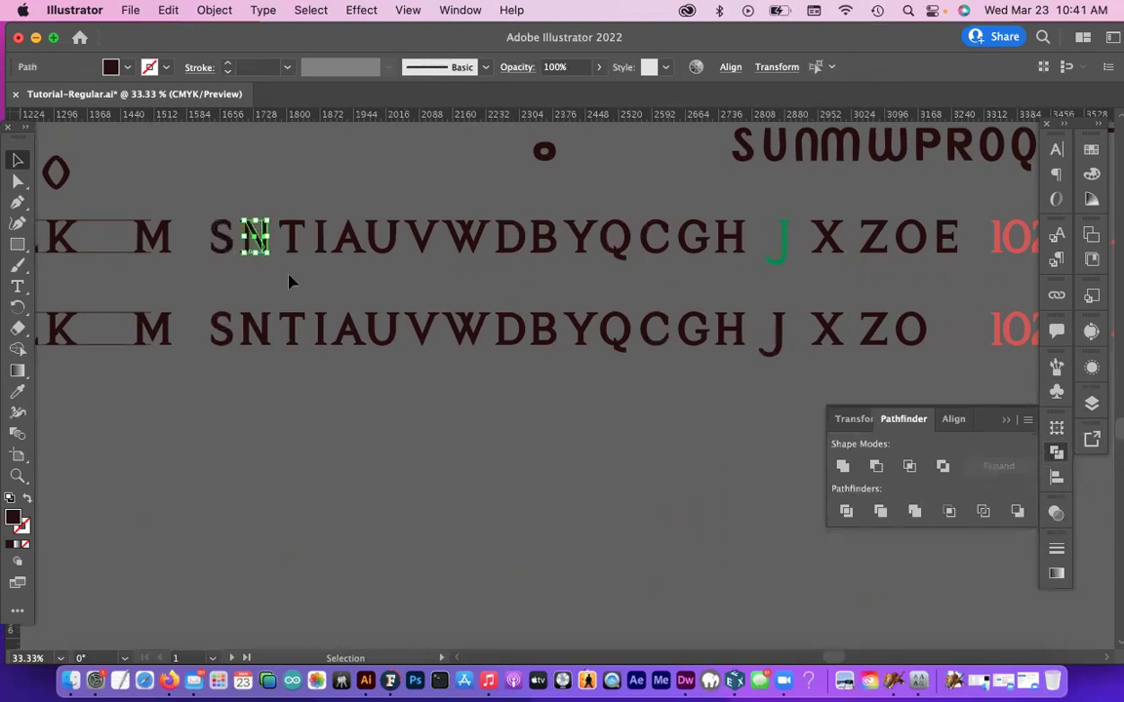
left_click(283, 265)
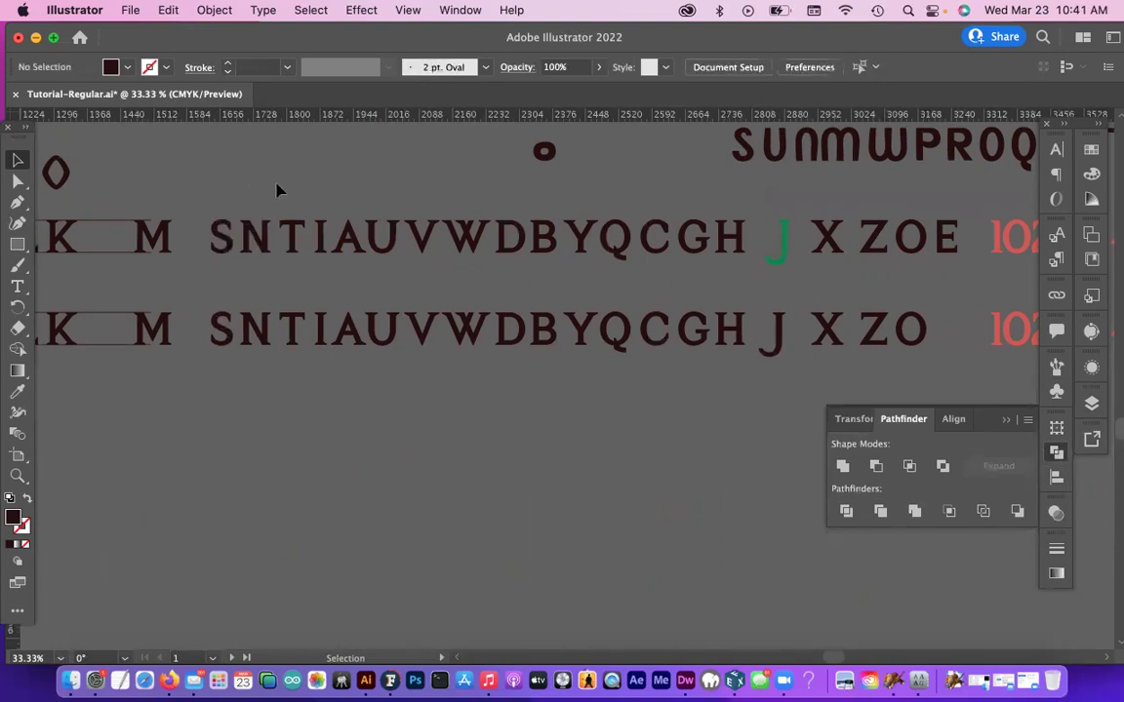
- Inspect the upper-row T's overlapping pieces, then marquee-select the lower row S through O
left_click_drag(277, 190, 295, 231)
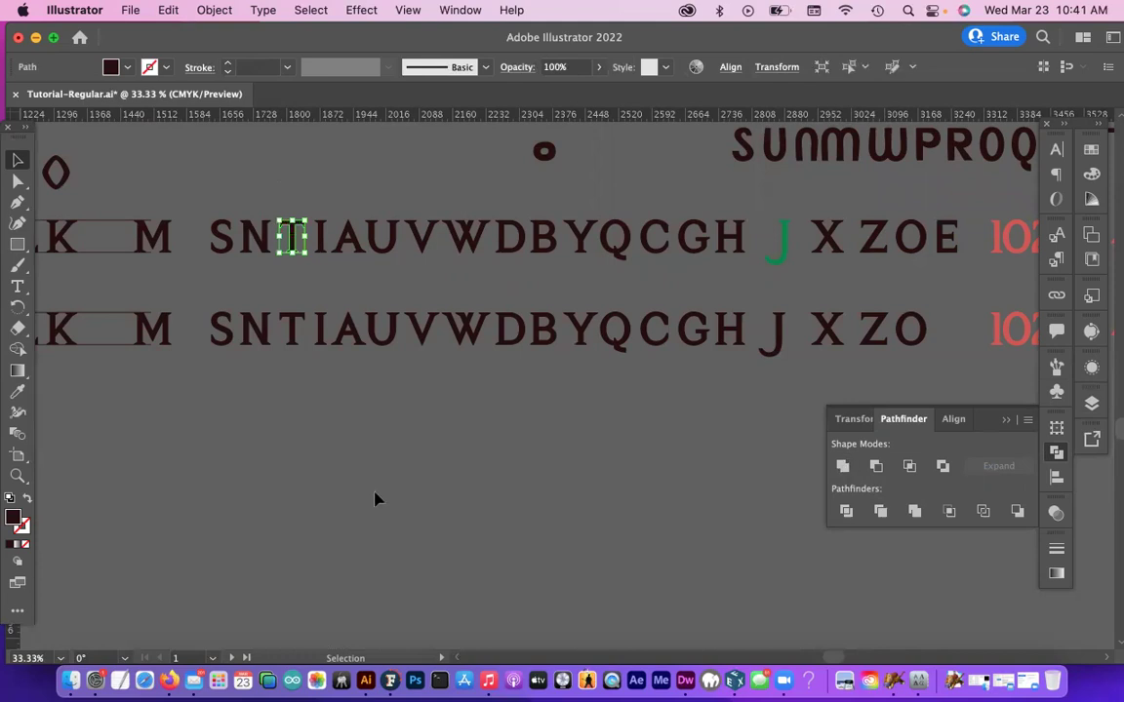
left_click(303, 500)
key("super+z")
left_click(242, 350)
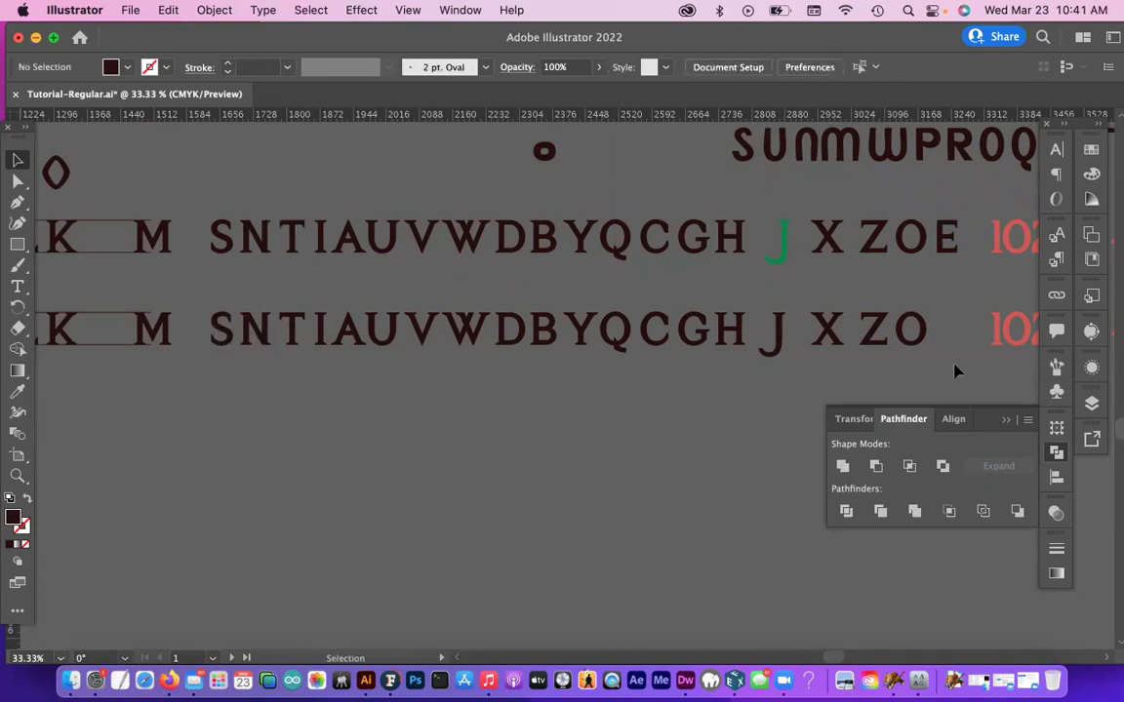
left_click_drag(955, 371, 224, 342)
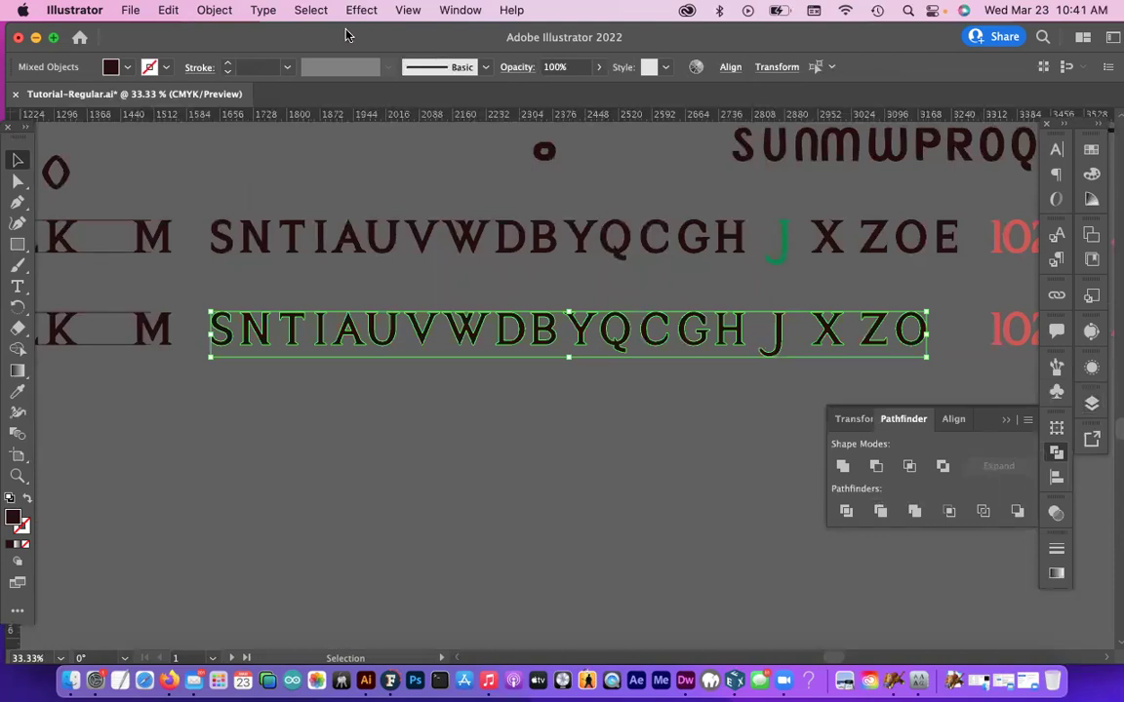
left_click_drag(346, 36, 372, 97)
- Open the Sketchboard from FontLab's Window menu
left_click(420, 29)
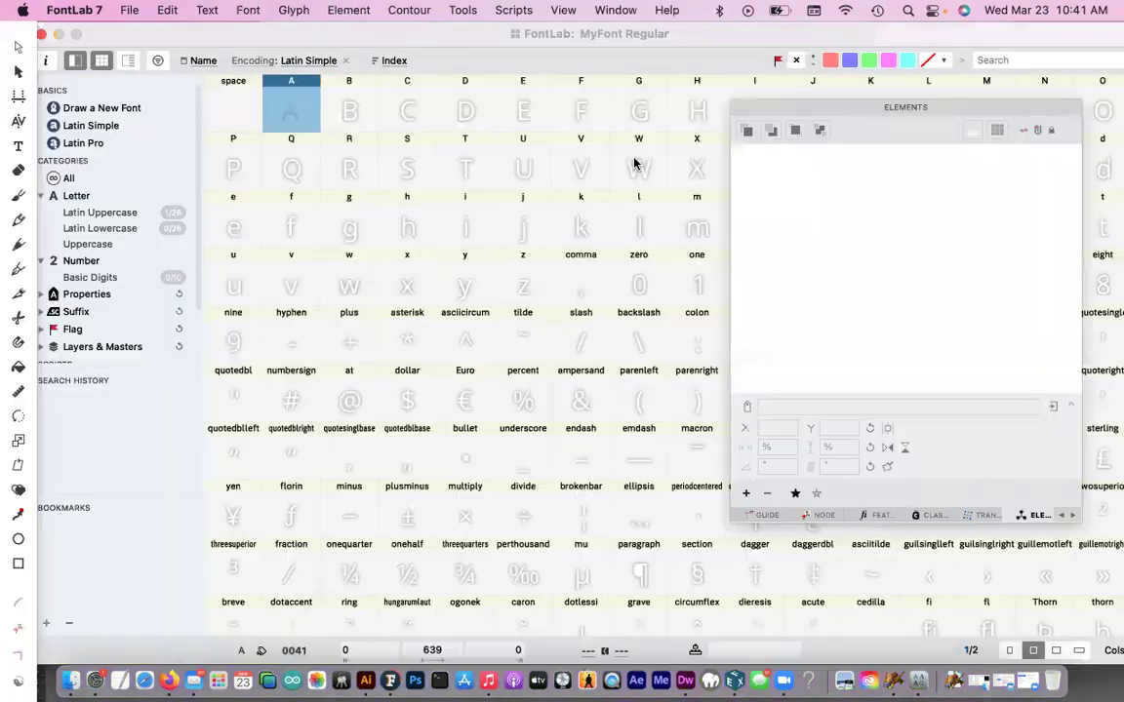
left_click(614, 10)
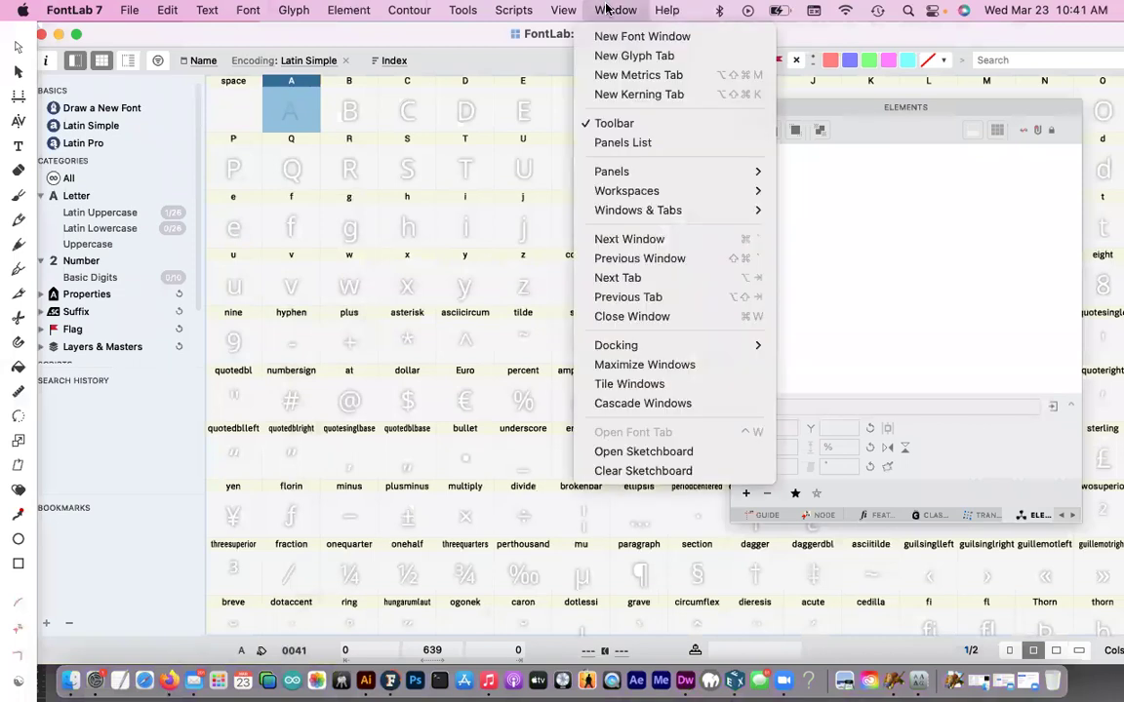
left_click(681, 455)
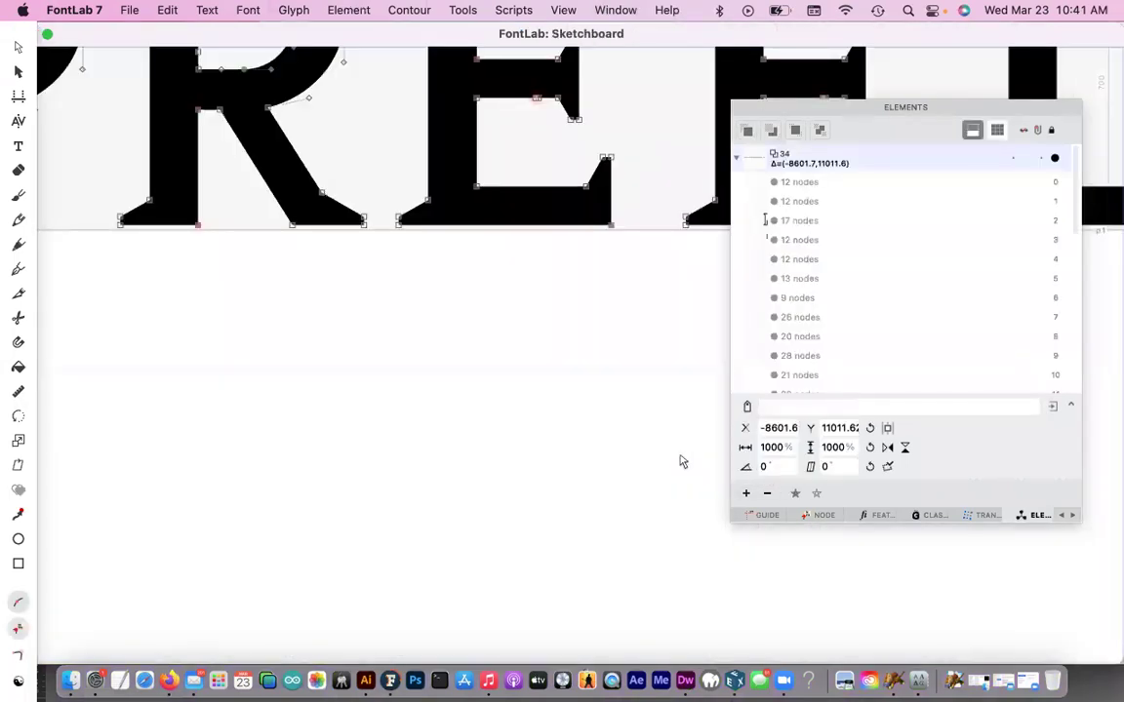
scroll(565, 394, "down", 5)
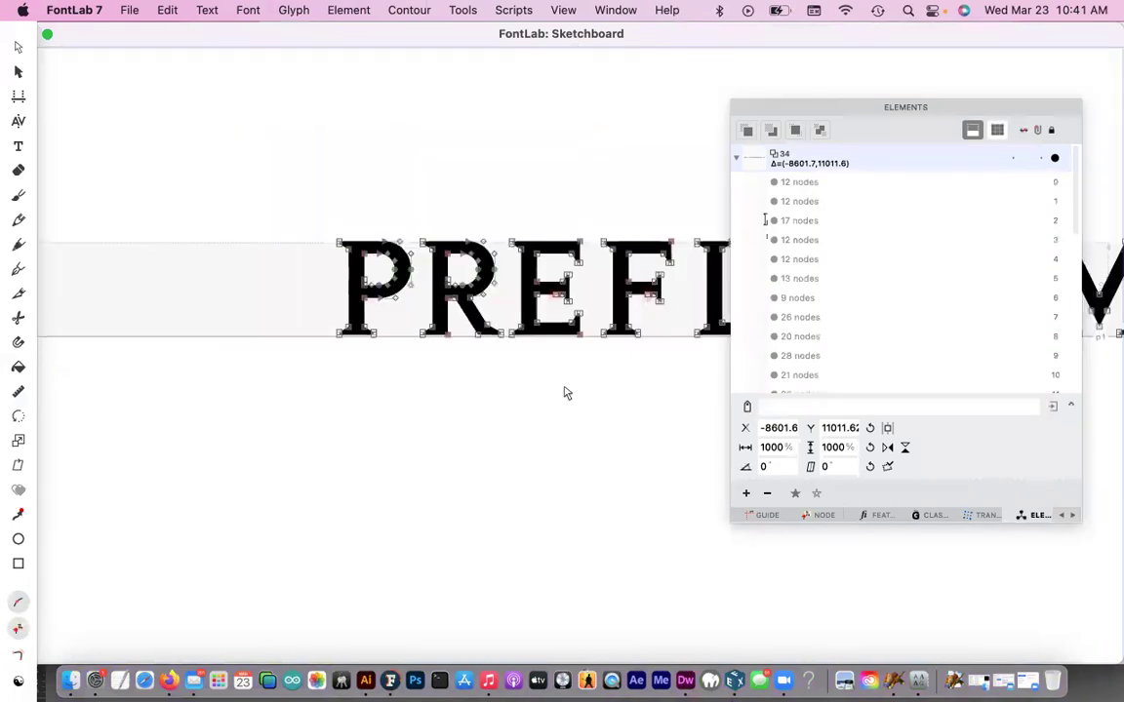
- Select all the old PREFI outlines on the Sketchboard and delete them
key("cmd+a")
key("a")
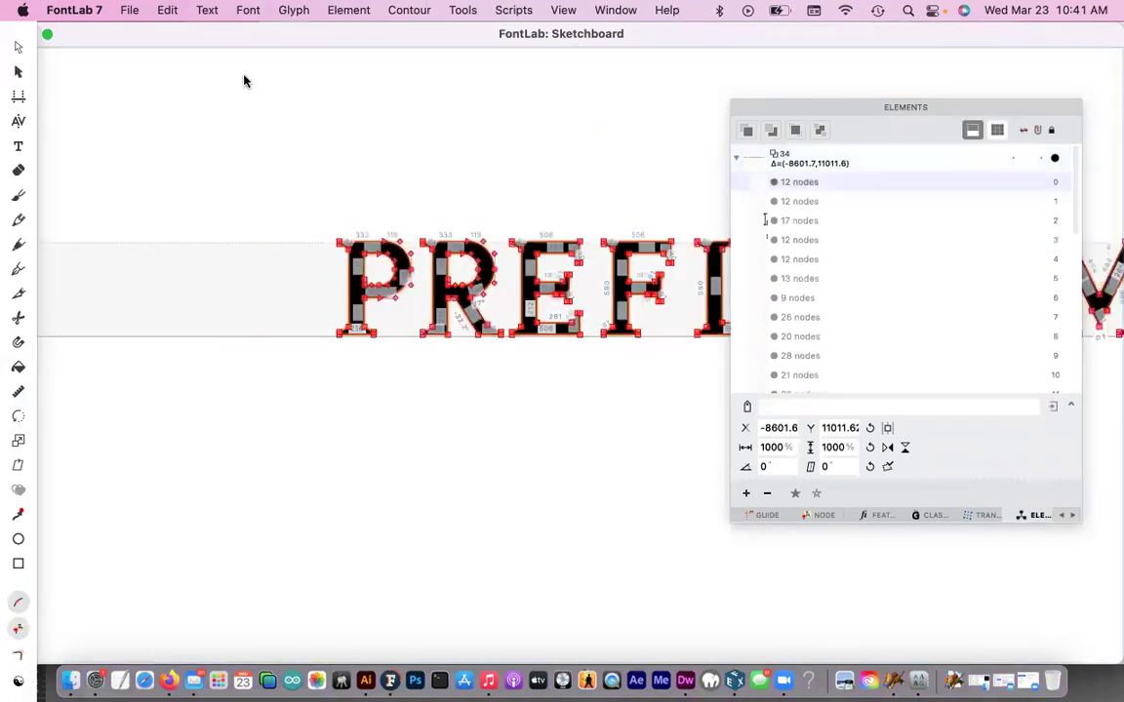
left_click(244, 83)
key("super+a")
key("BackSpace")
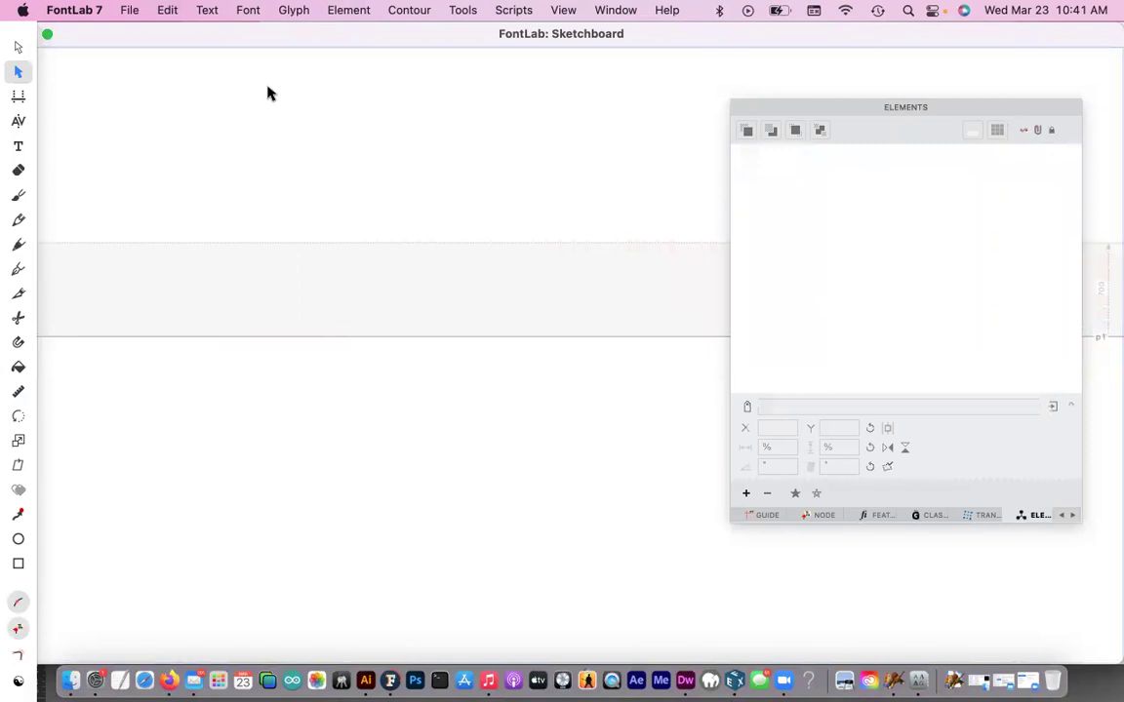
- Move the Elements panel aside and reposition the Sketchboard window
left_click_drag(840, 109, 910, 128)
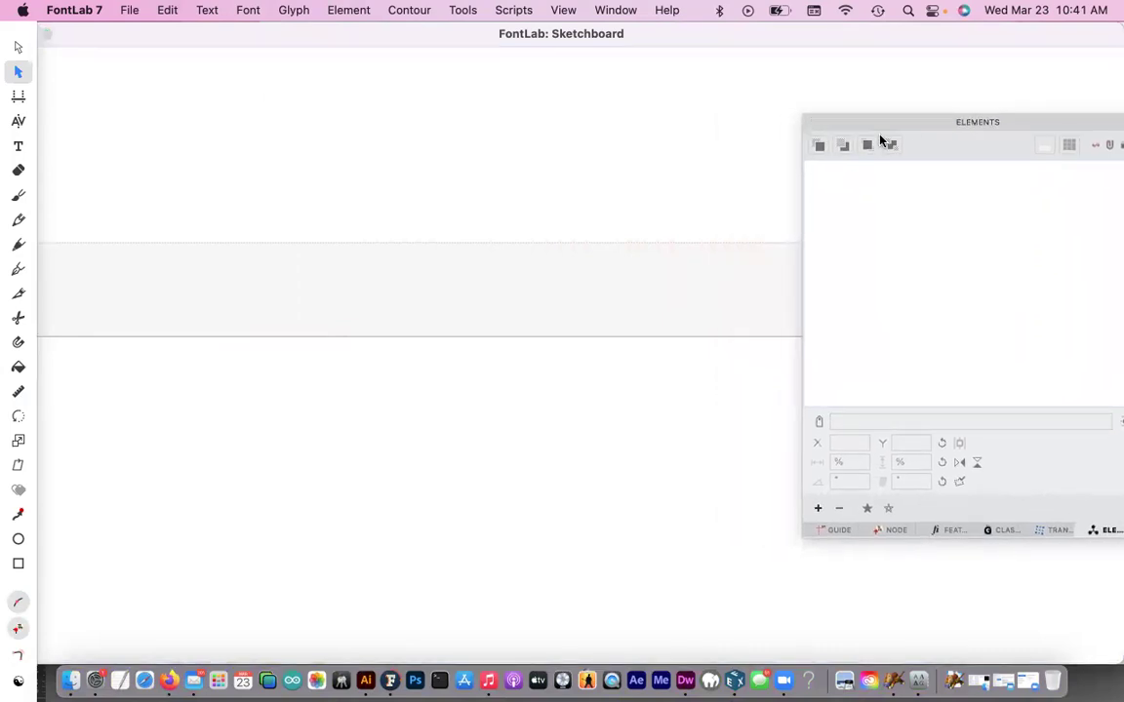
left_click(564, 342)
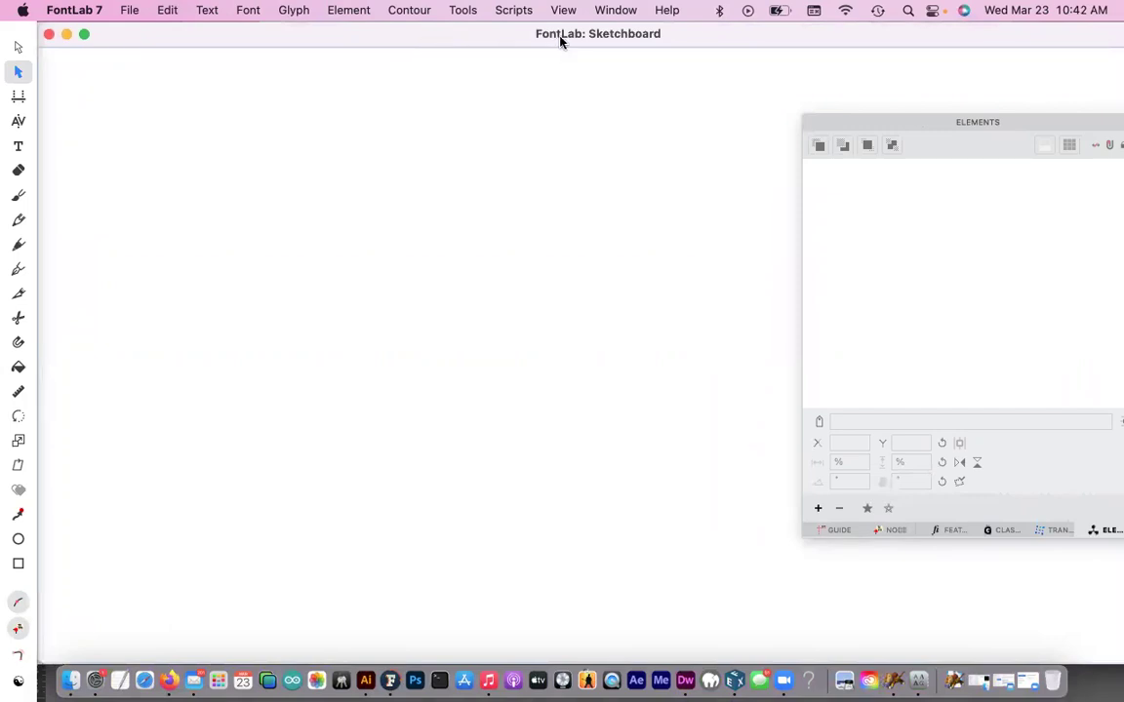
left_click_drag(514, 32, 592, 289)
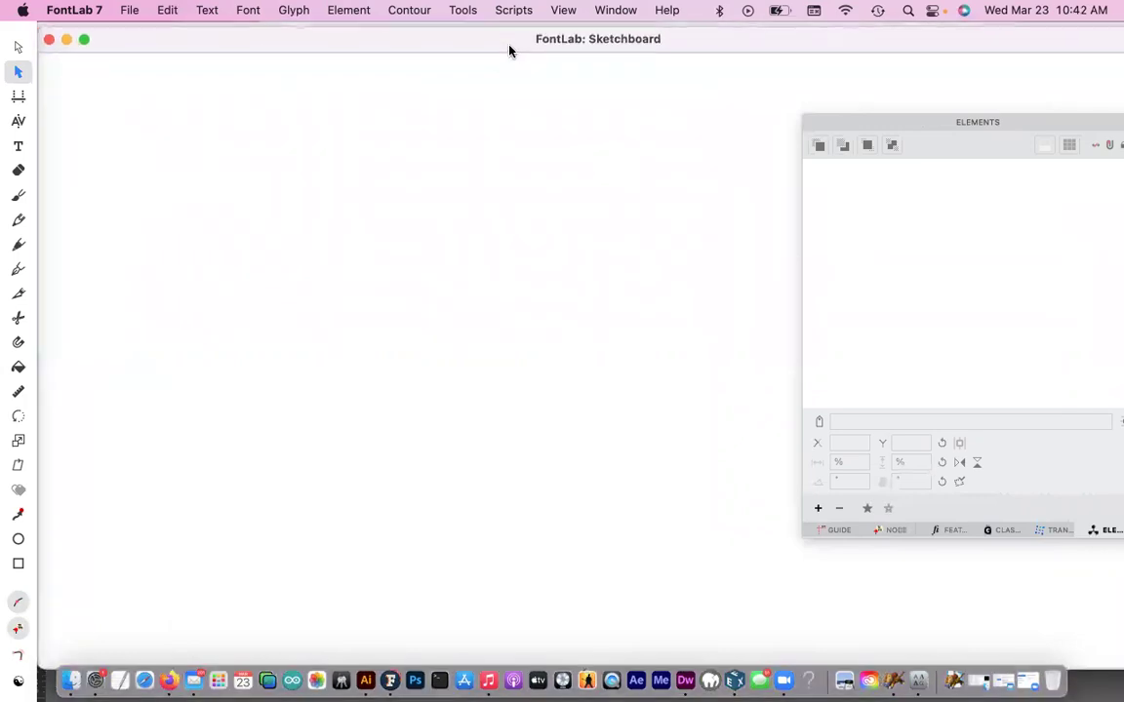
- Turn on rulers for the Sketchboard via View > Rulers
left_click(558, 14)
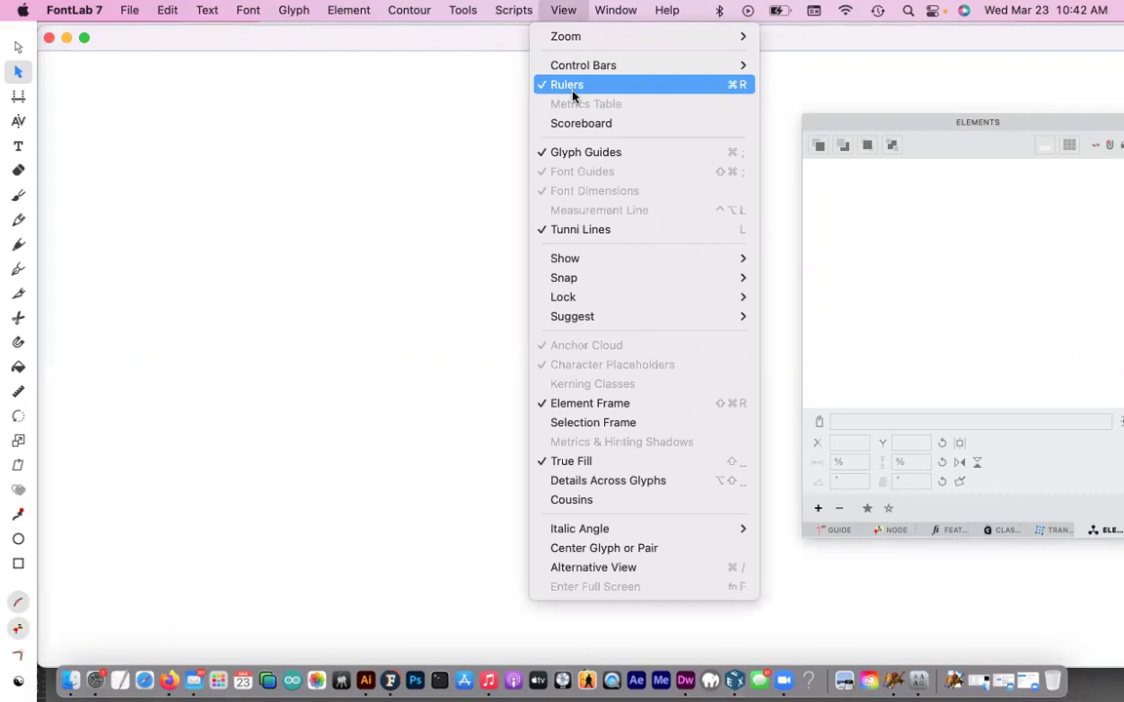
left_click(574, 95)
left_click(564, 9)
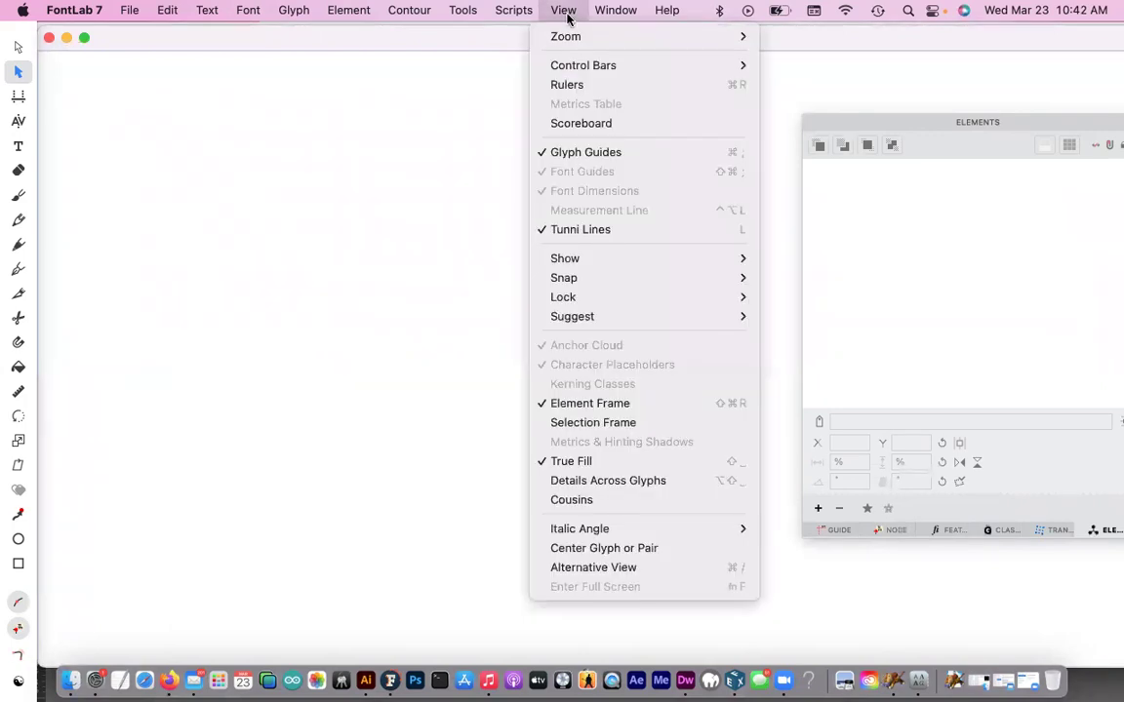
left_click(577, 86)
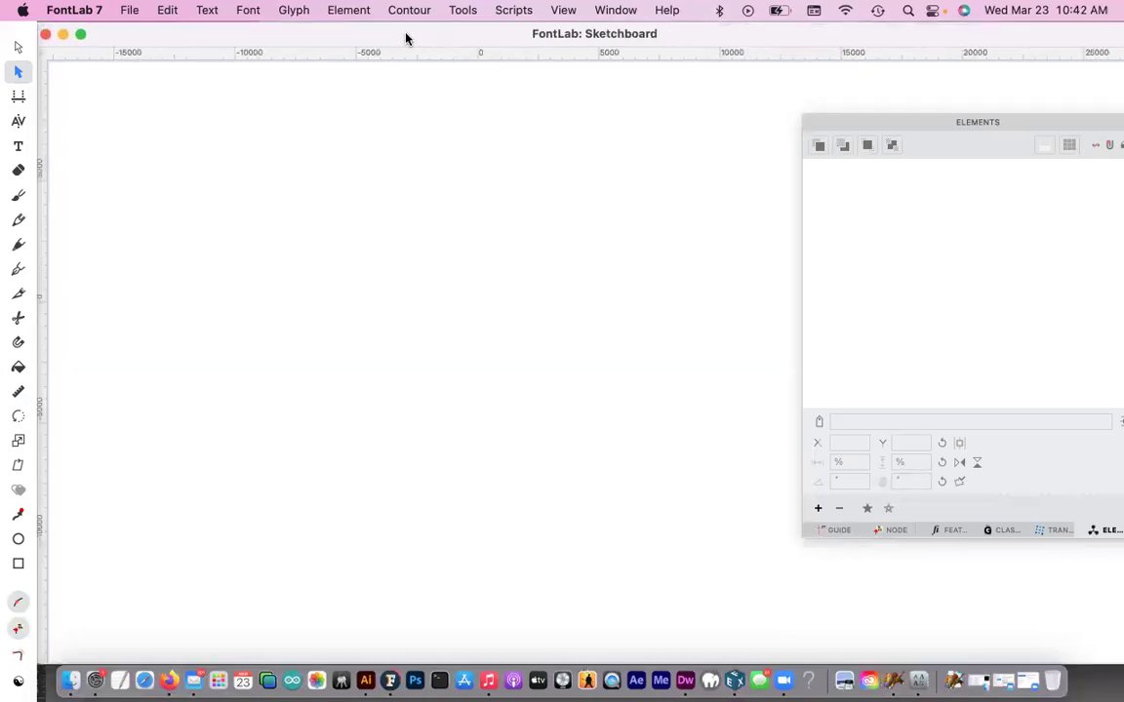
- Drag a horizontal guide from the top ruler and set its position to -4000
left_click_drag(438, 59, 462, 406)
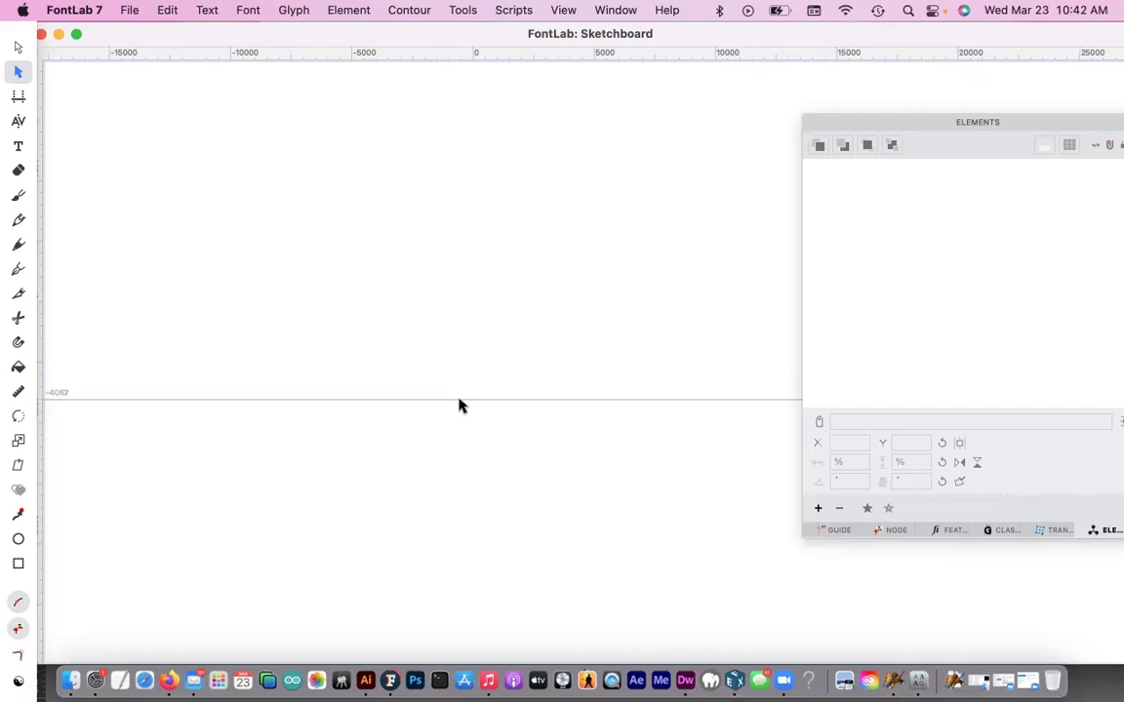
double_click(56, 393)
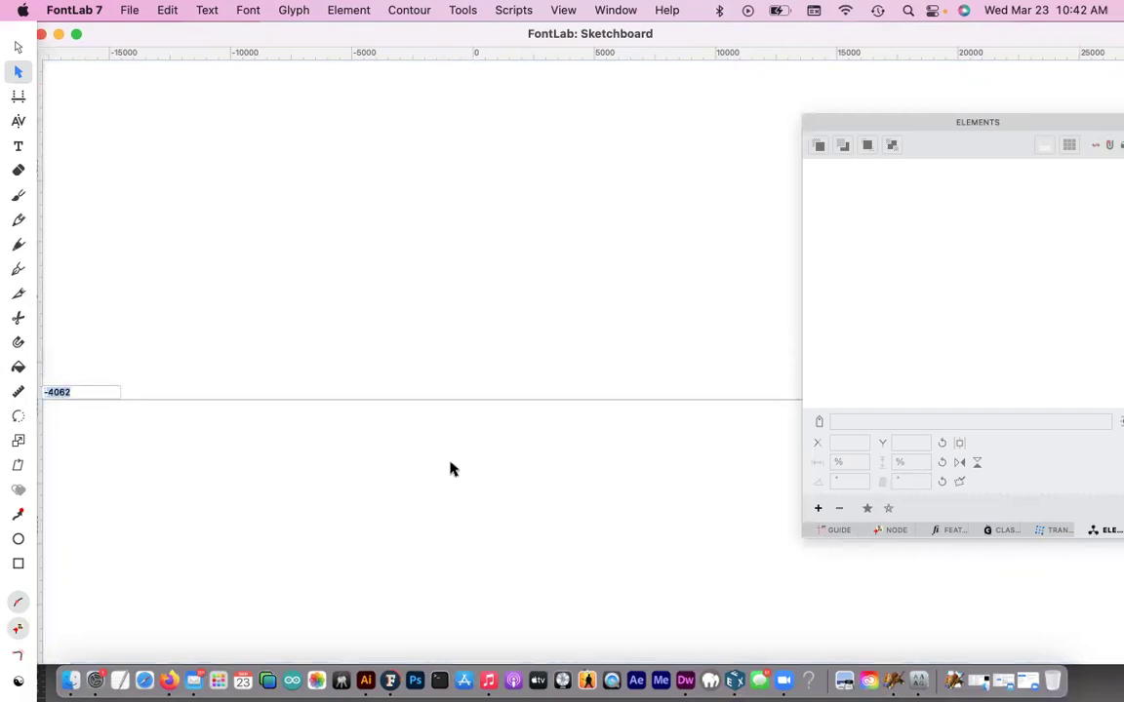
type("-4")
key("Return")
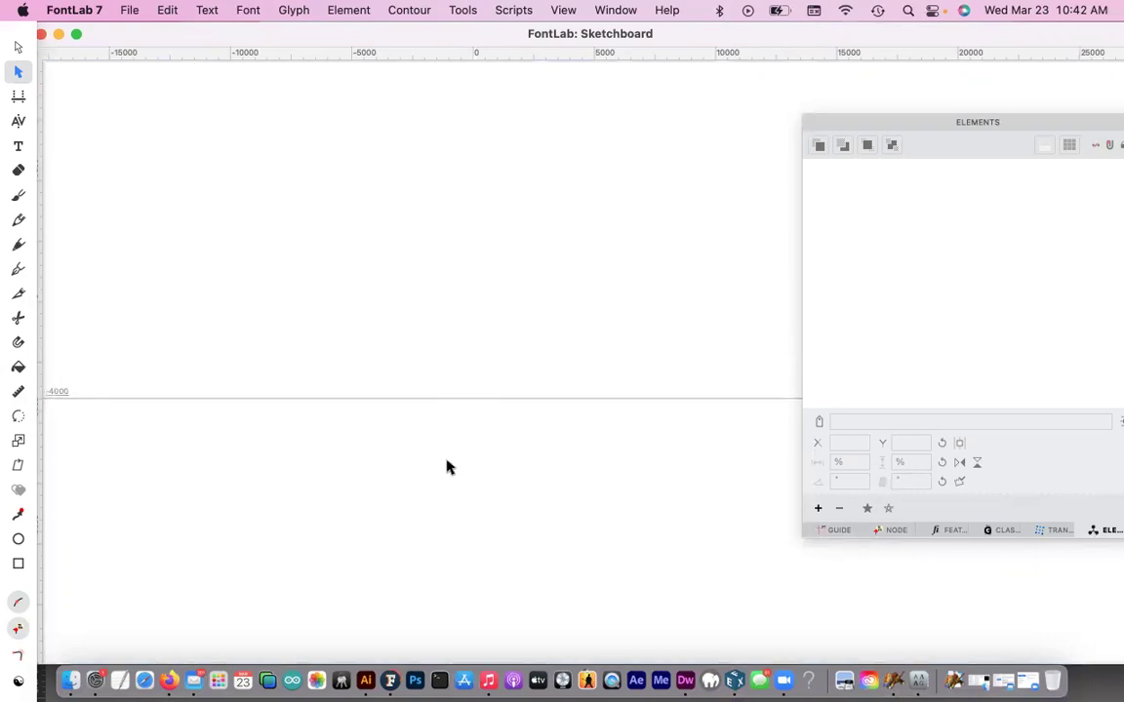
left_click_drag(364, 38, 366, 38)
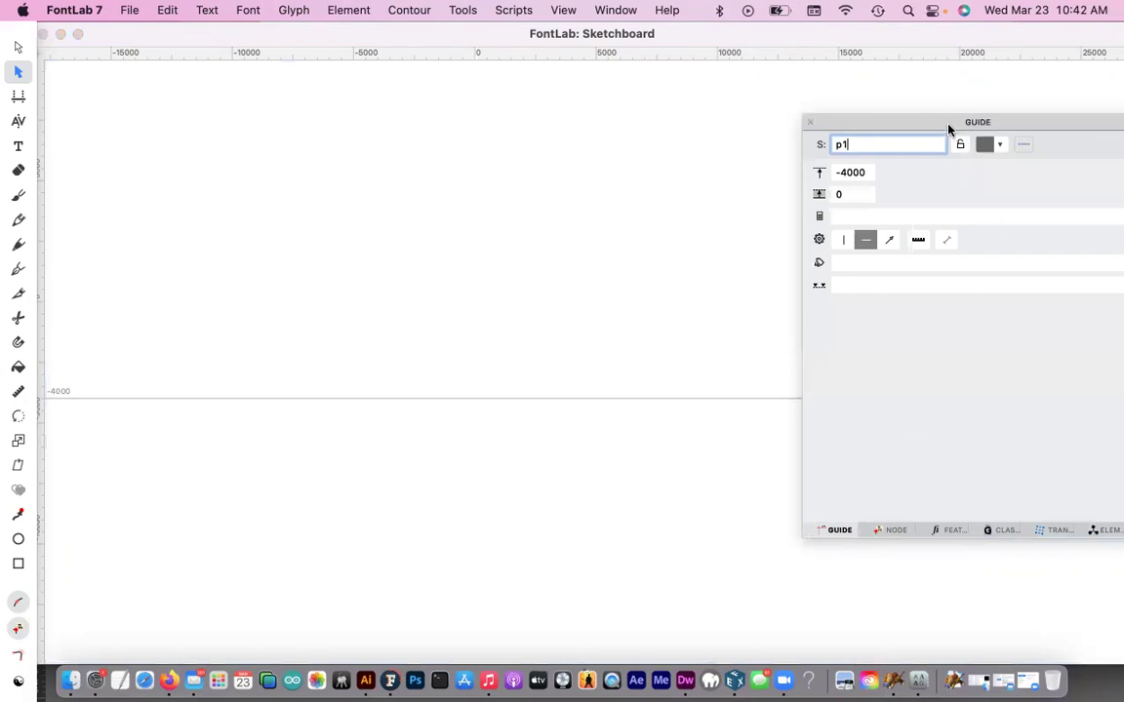
- Select the -4000 guideline and set its width to 700 in the Guide panel
left_click_drag(948, 126, 890, 115)
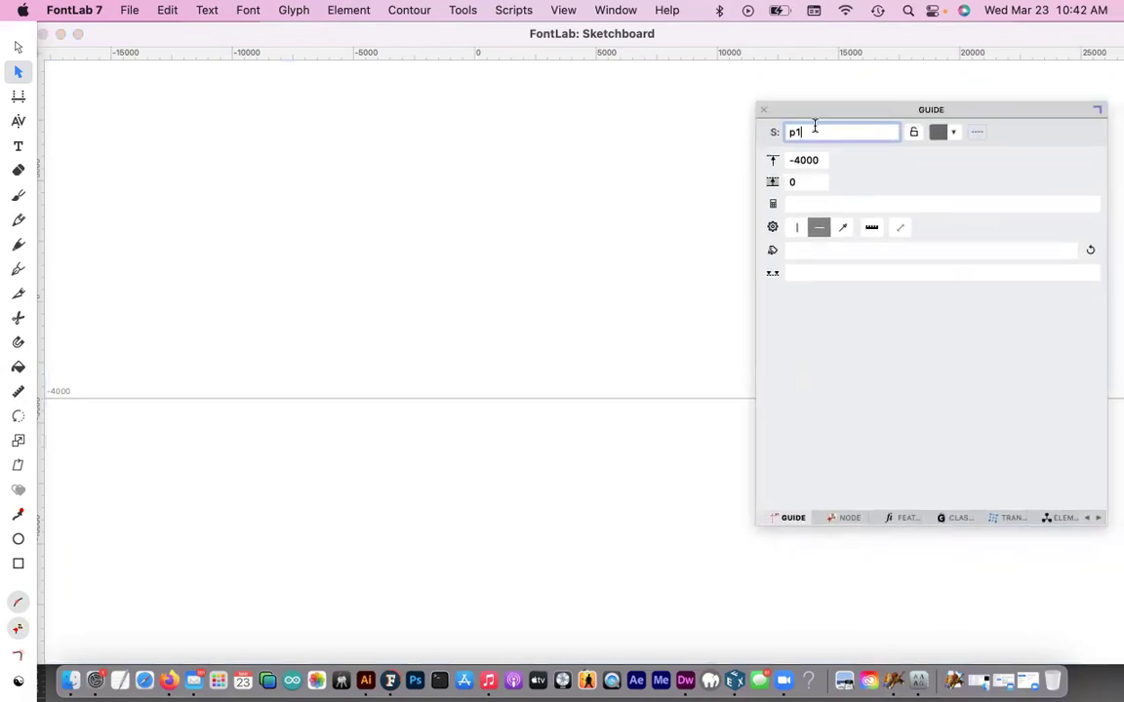
left_click(615, 10)
mouse_move(737, 169)
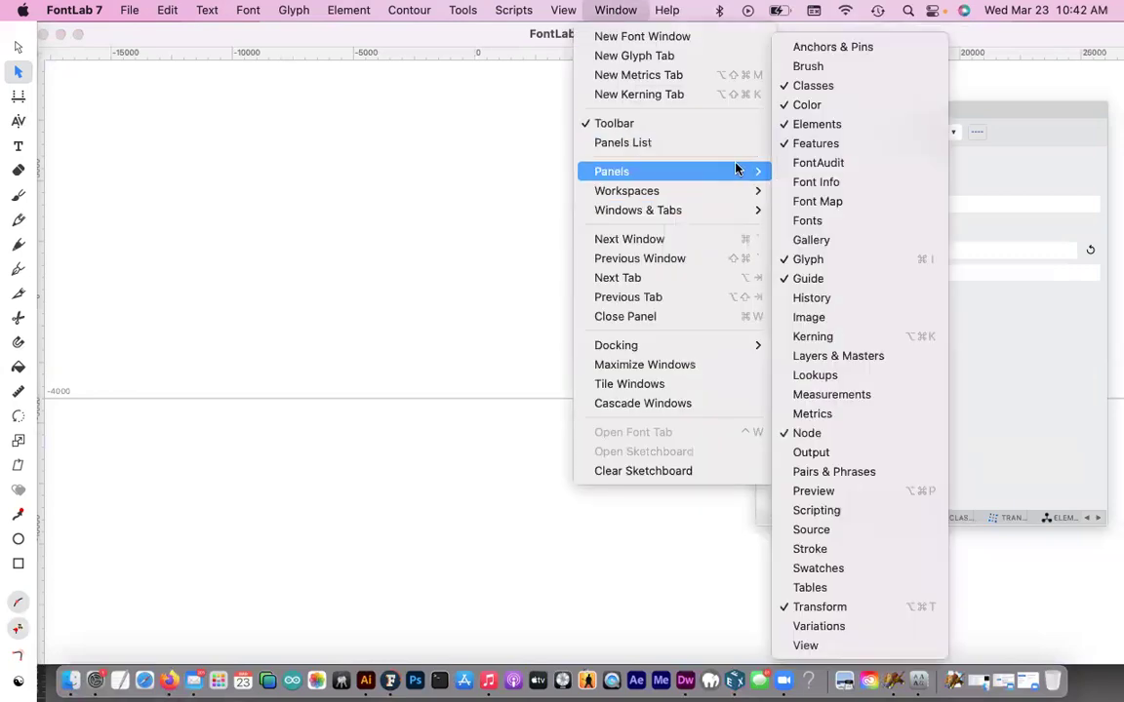
left_click(1051, 492)
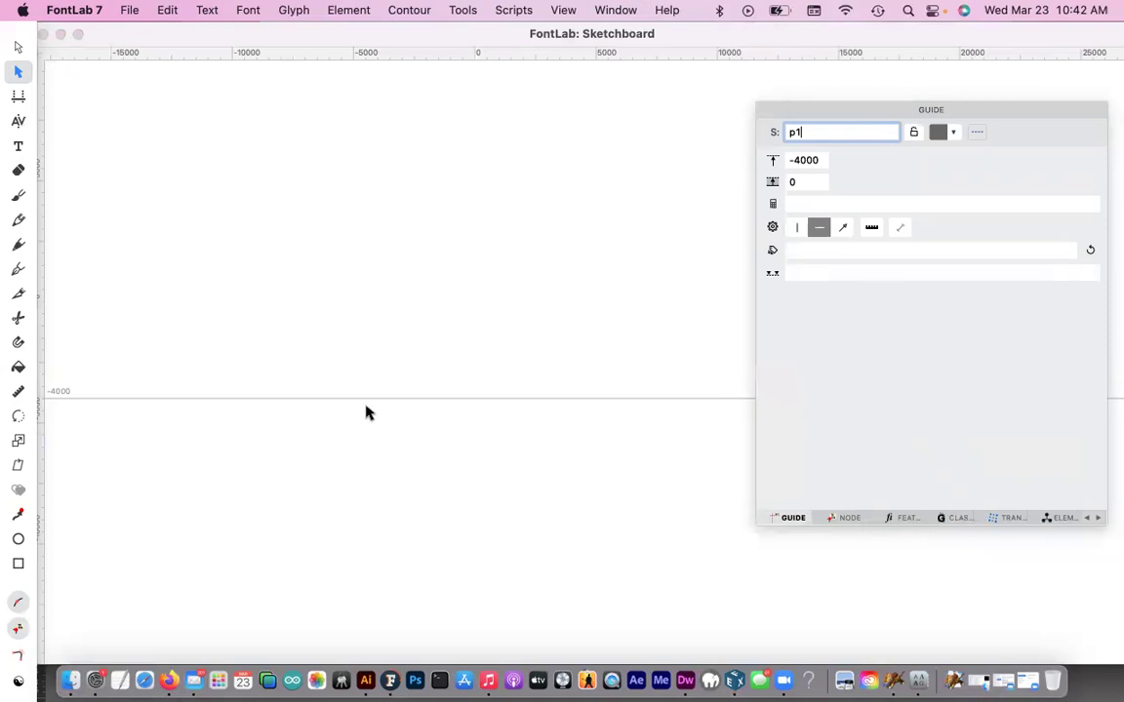
left_click(368, 399)
left_click(816, 160)
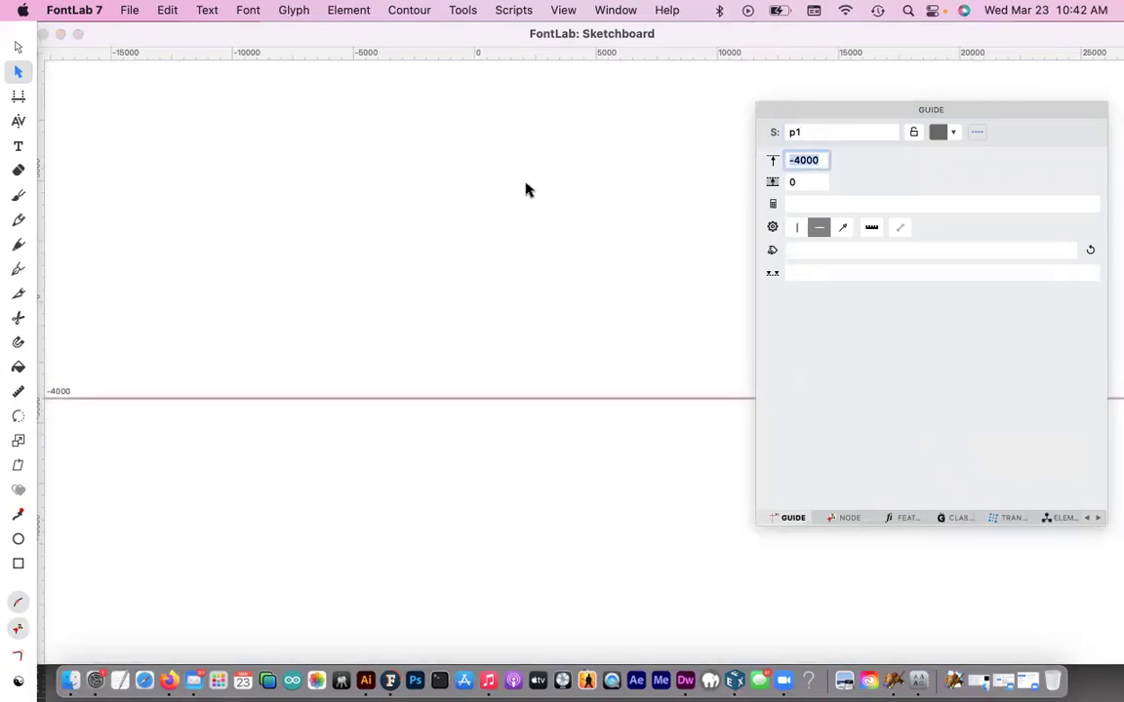
left_click(798, 181)
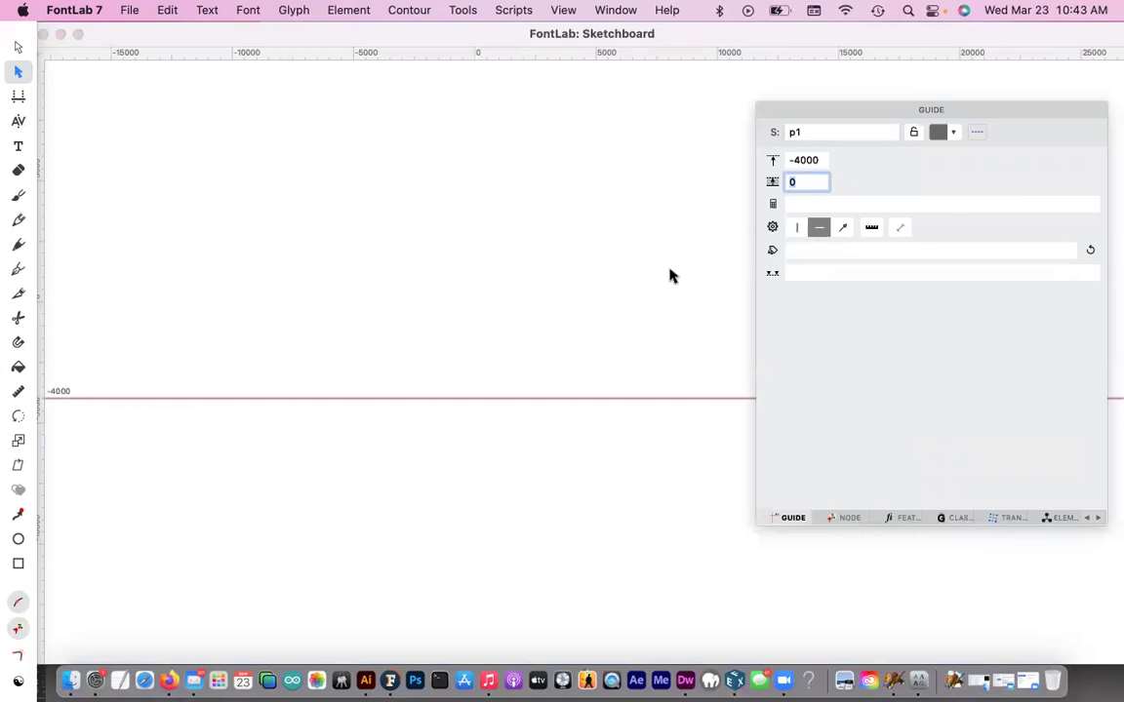
type("700")
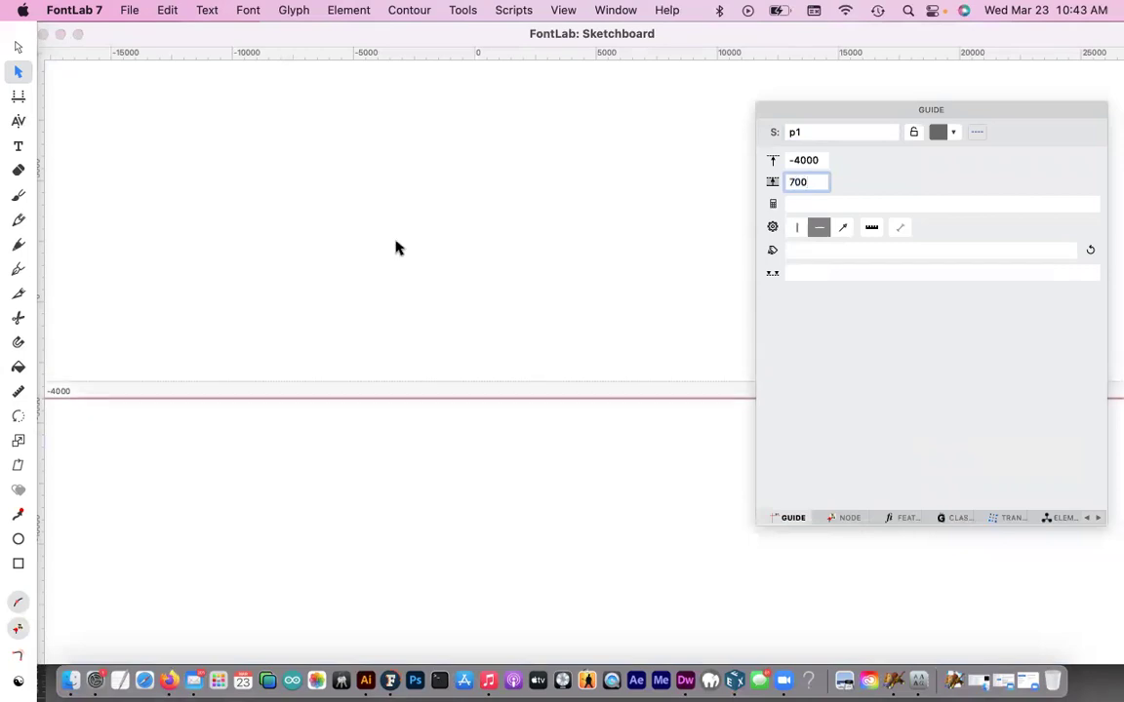
left_click(308, 469)
left_click_drag(329, 470, 452, 457)
scroll(244, 418, "up", 10)
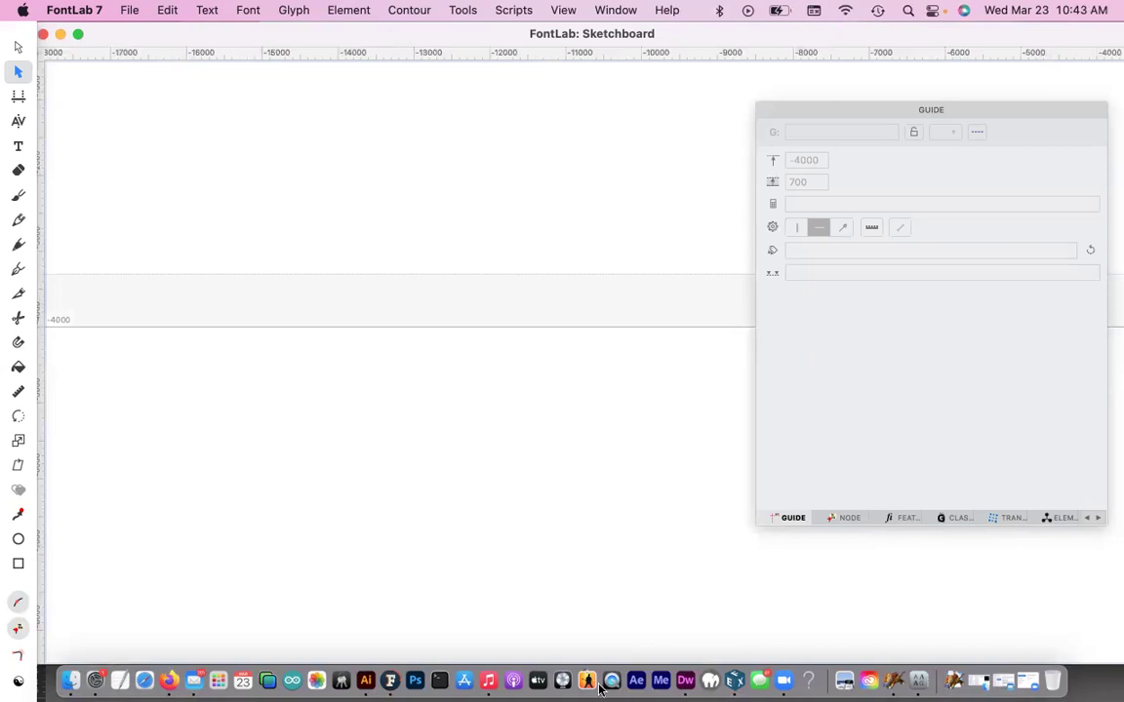
- Switch to Illustrator and undo an accidental move of the letter J
left_click(362, 682)
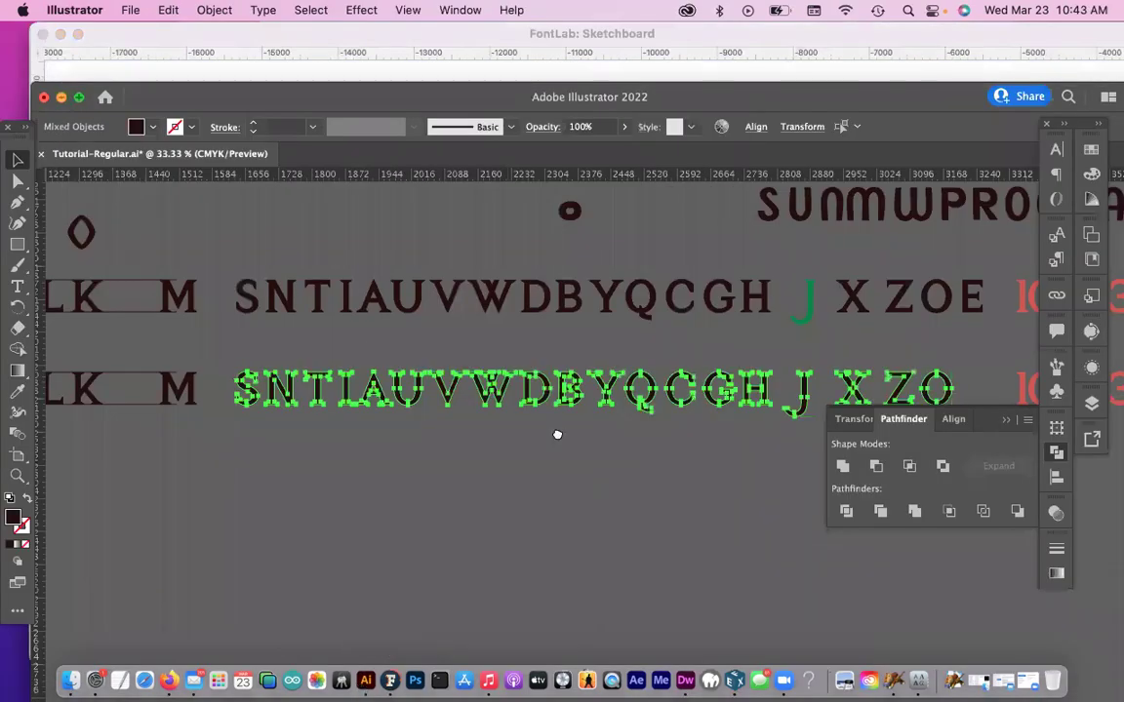
scroll(557, 434, "right", 3)
scroll(557, 434, "down", 2)
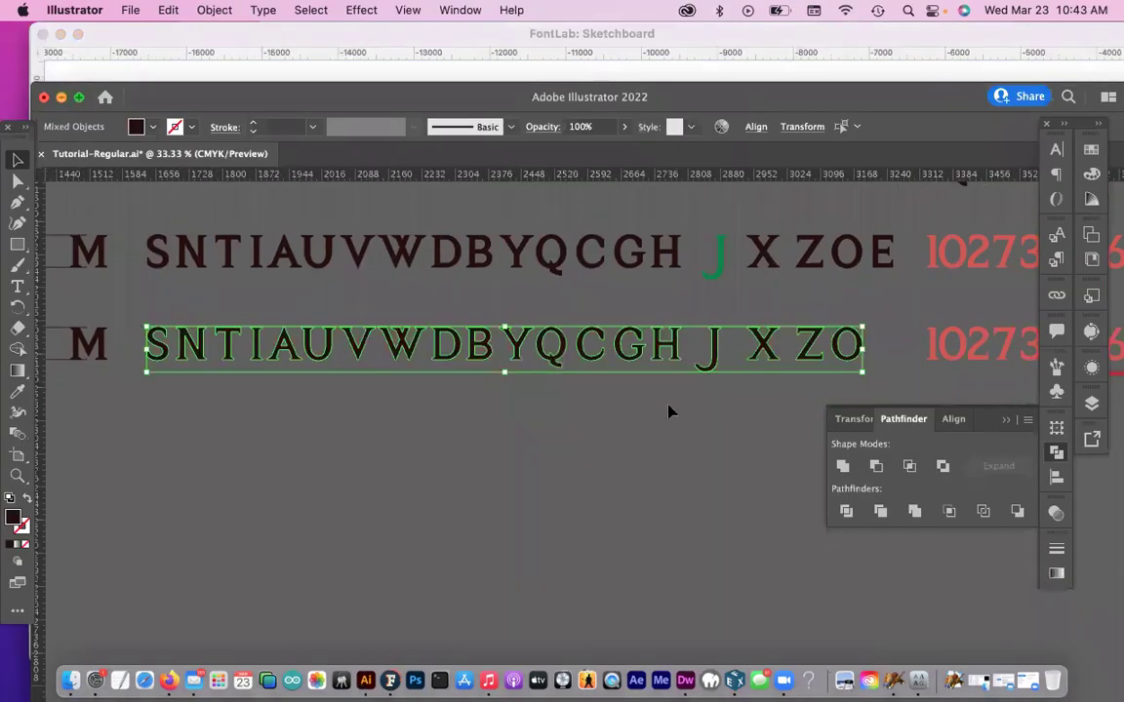
left_click(720, 363)
left_click_drag(720, 361, 689, 361)
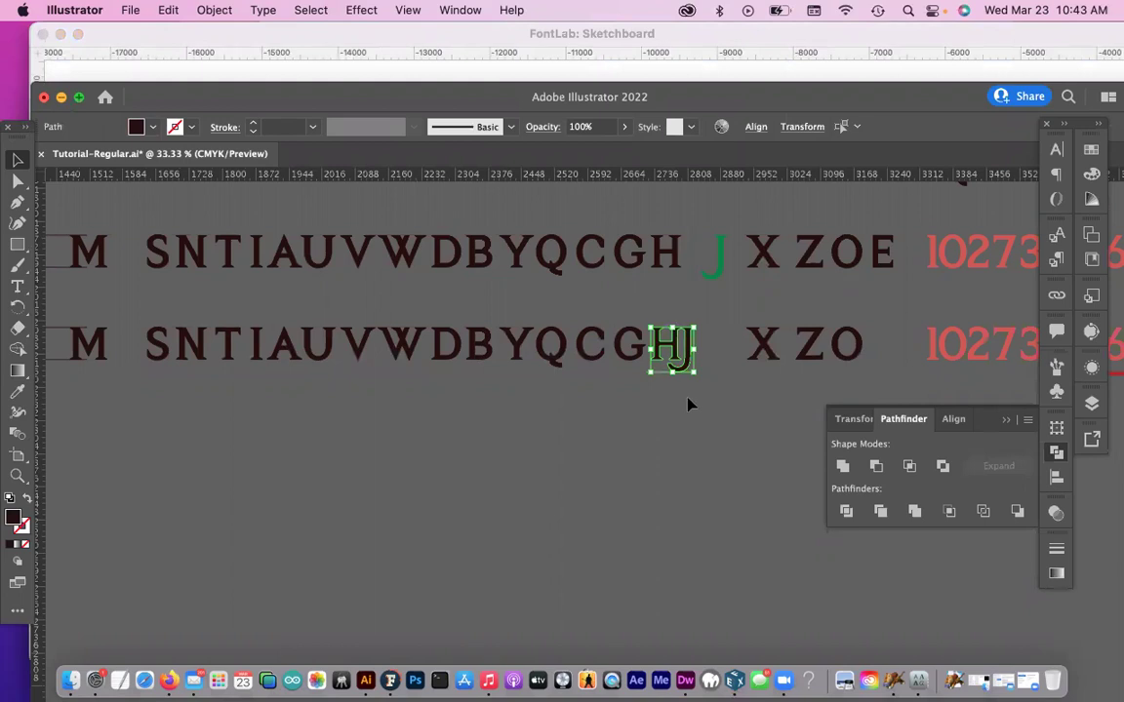
key("super+z")
left_click(140, 307)
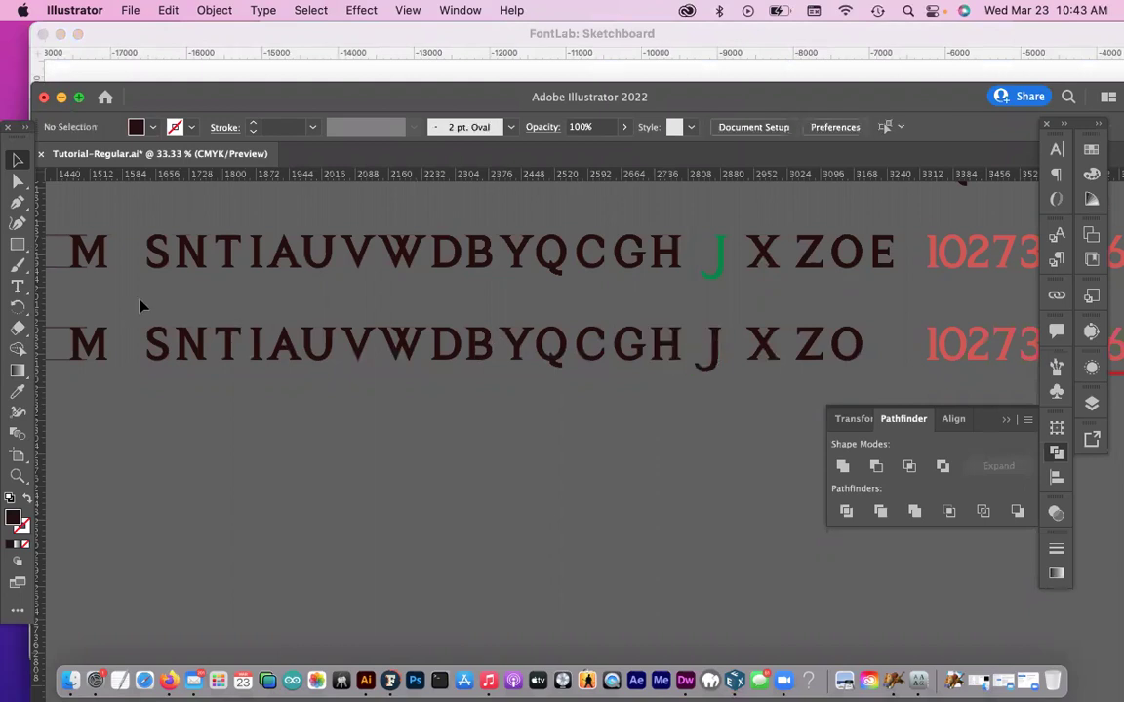
- Marquee-select the PREFLK–XZO letter row, copy it, and return to FontLab 7
left_click_drag(140, 307, 813, 388)
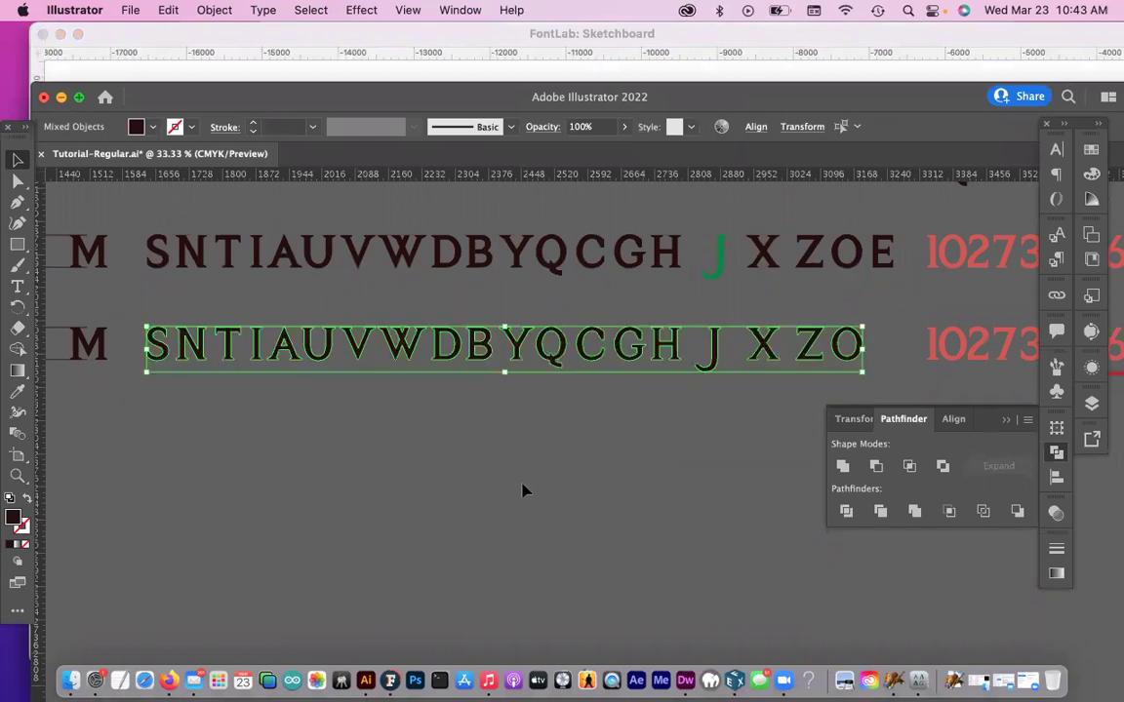
scroll(436, 454, "down", 1)
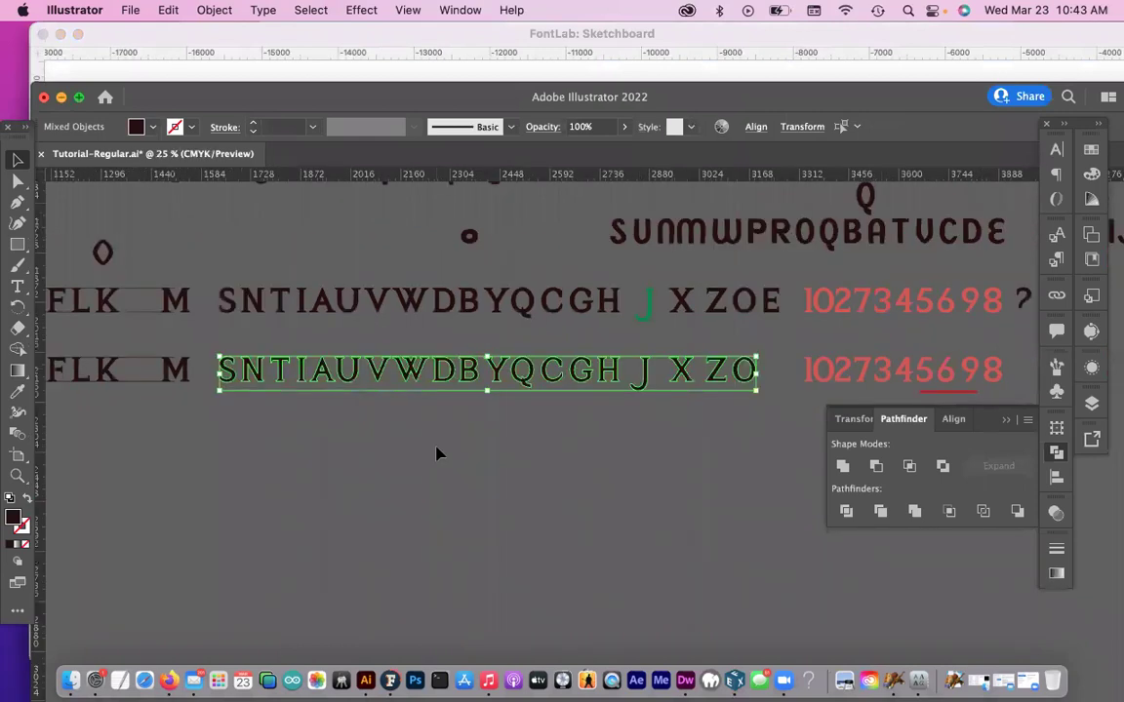
scroll(577, 431, "left", 5)
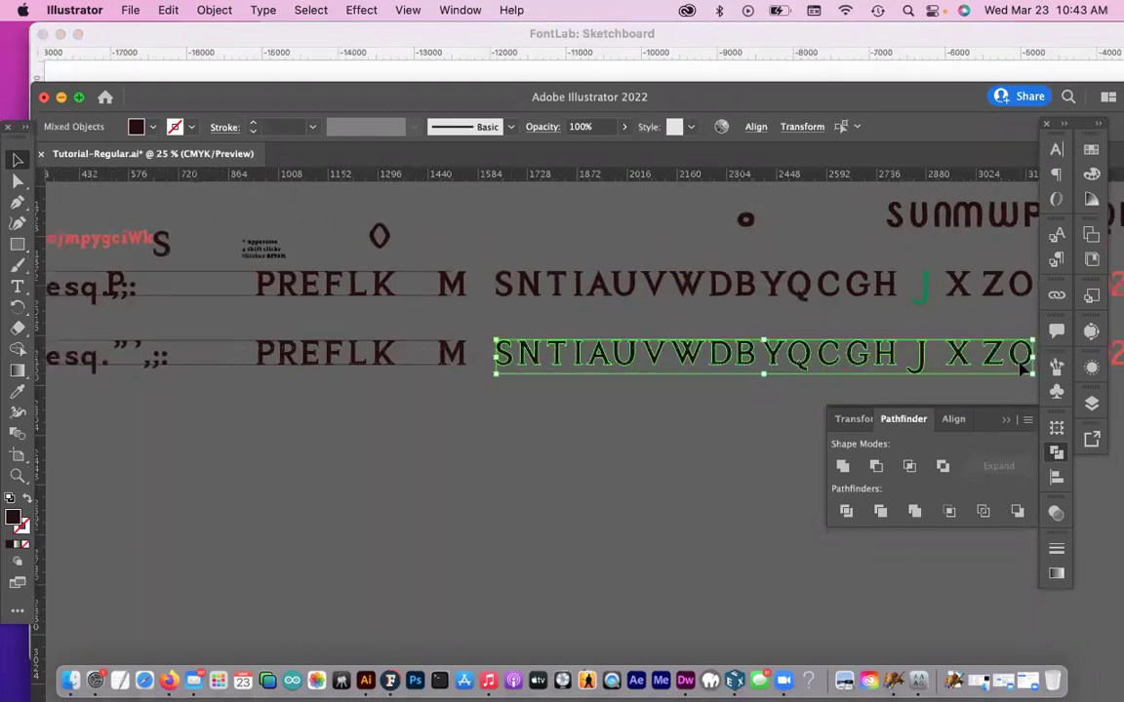
key("super+shift+o")
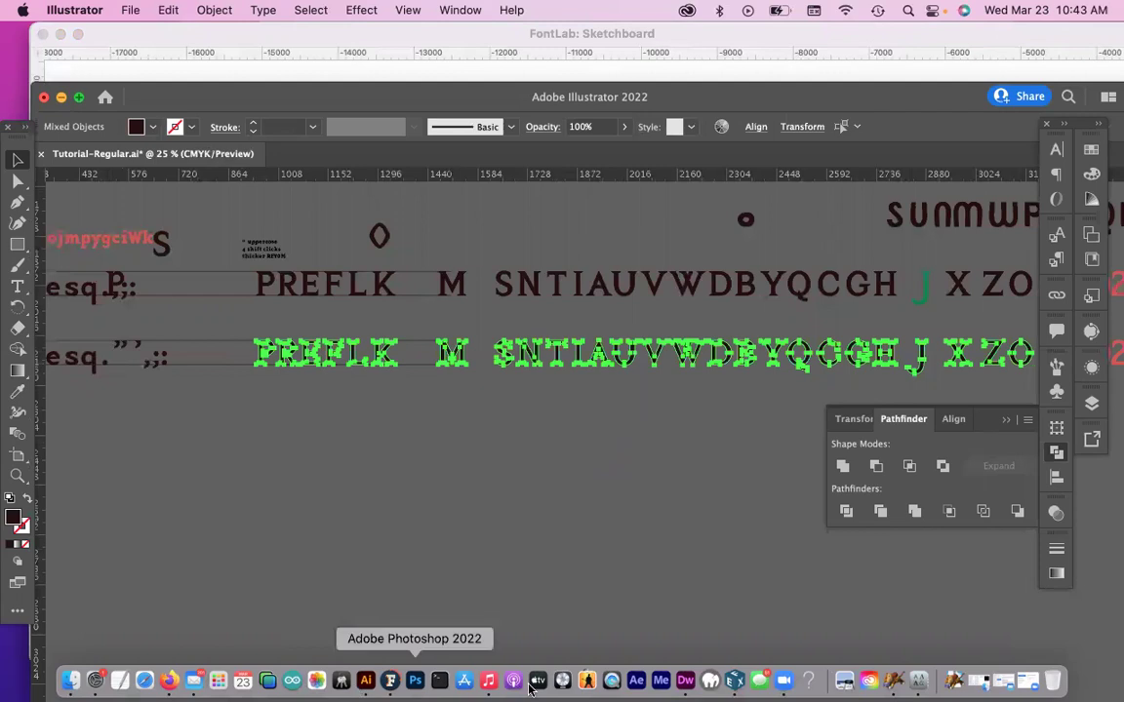
left_click(391, 681)
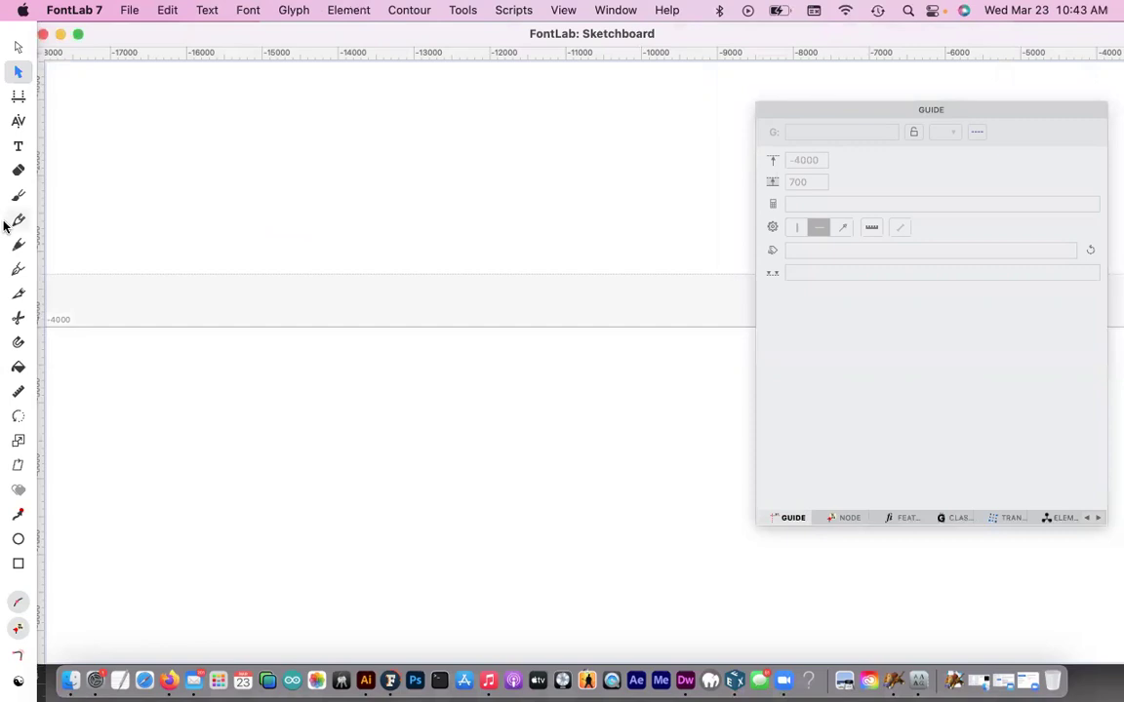
- Paste the copied PREFLK–XZO letter row onto the Sketchboard and shift it left
key("super+v")
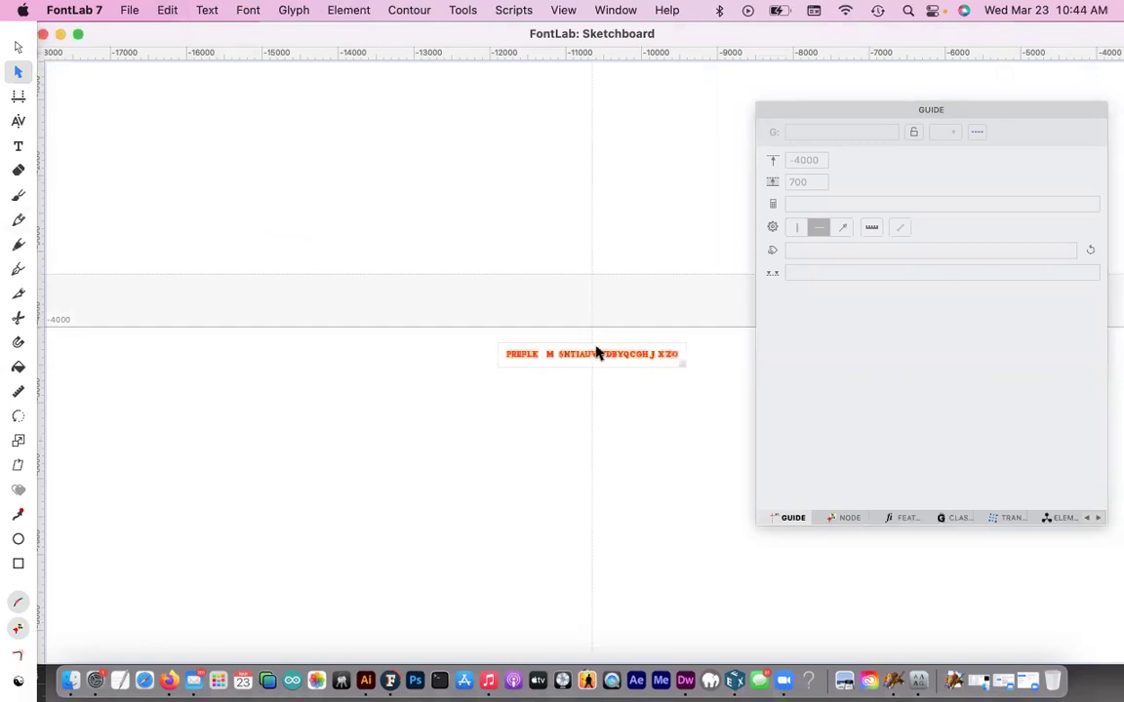
left_click_drag(597, 353, 341, 361)
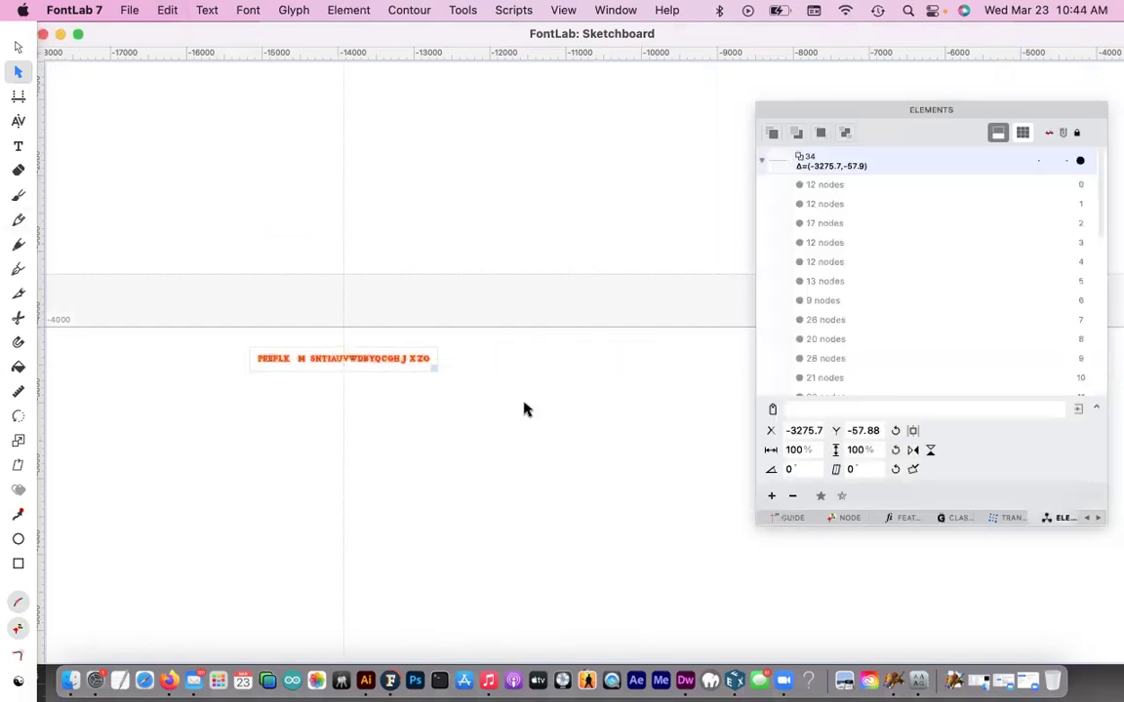
left_click(532, 407)
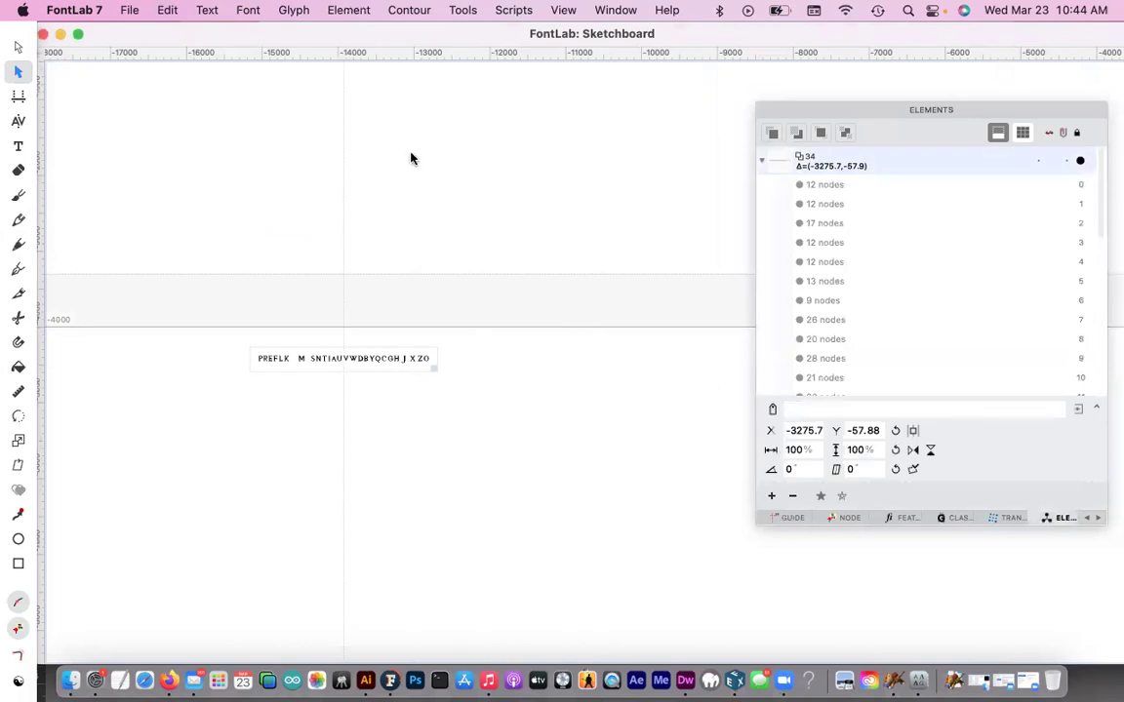
- Browse the File and application menus without choosing a command
left_click(128, 10)
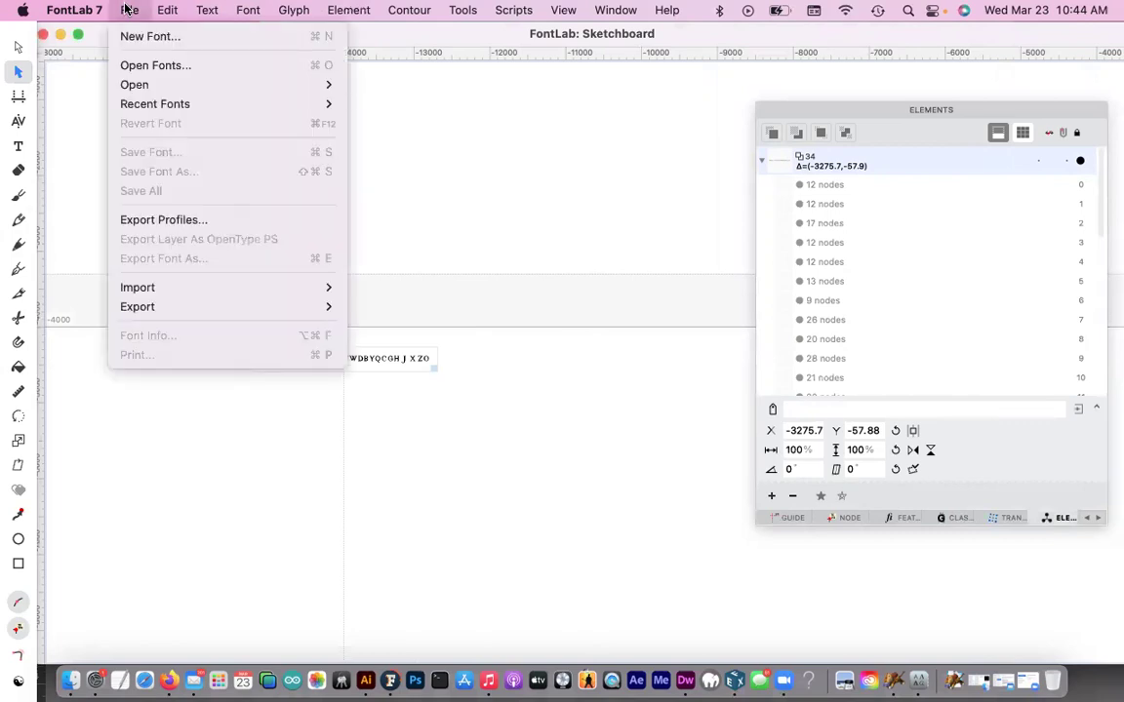
left_click(435, 170)
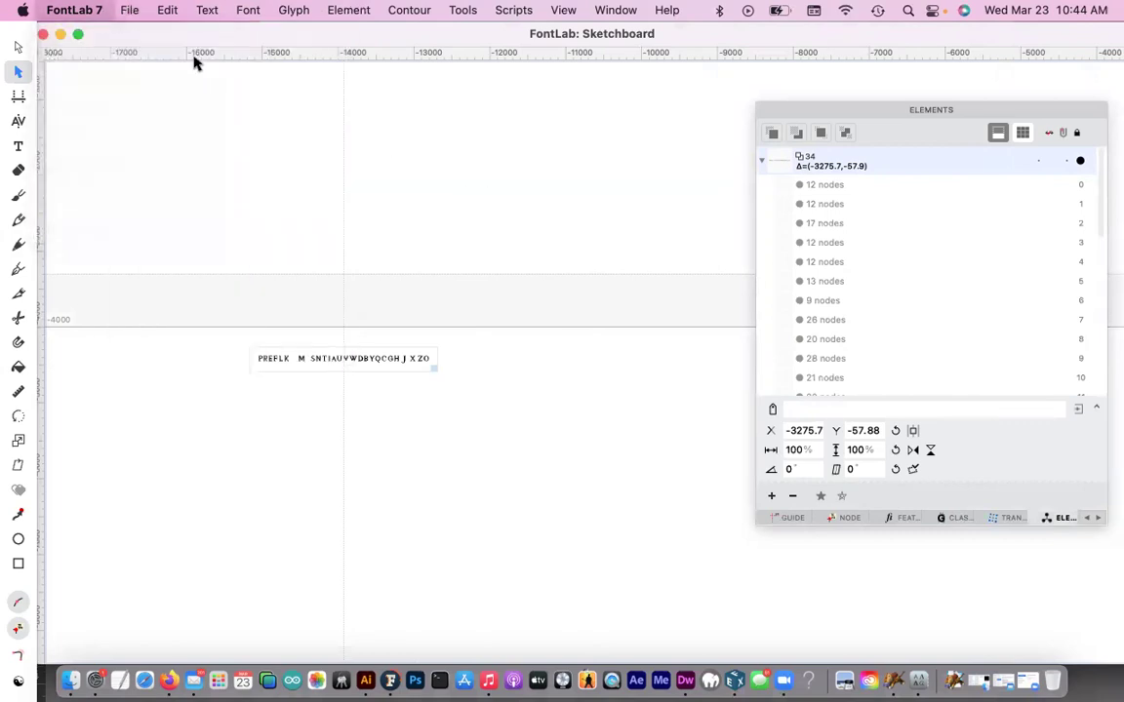
left_click(130, 9)
- Drag the Sketchboard aside and bring the MyFont Regular glyph grid to the front
mouse_move(78, 11)
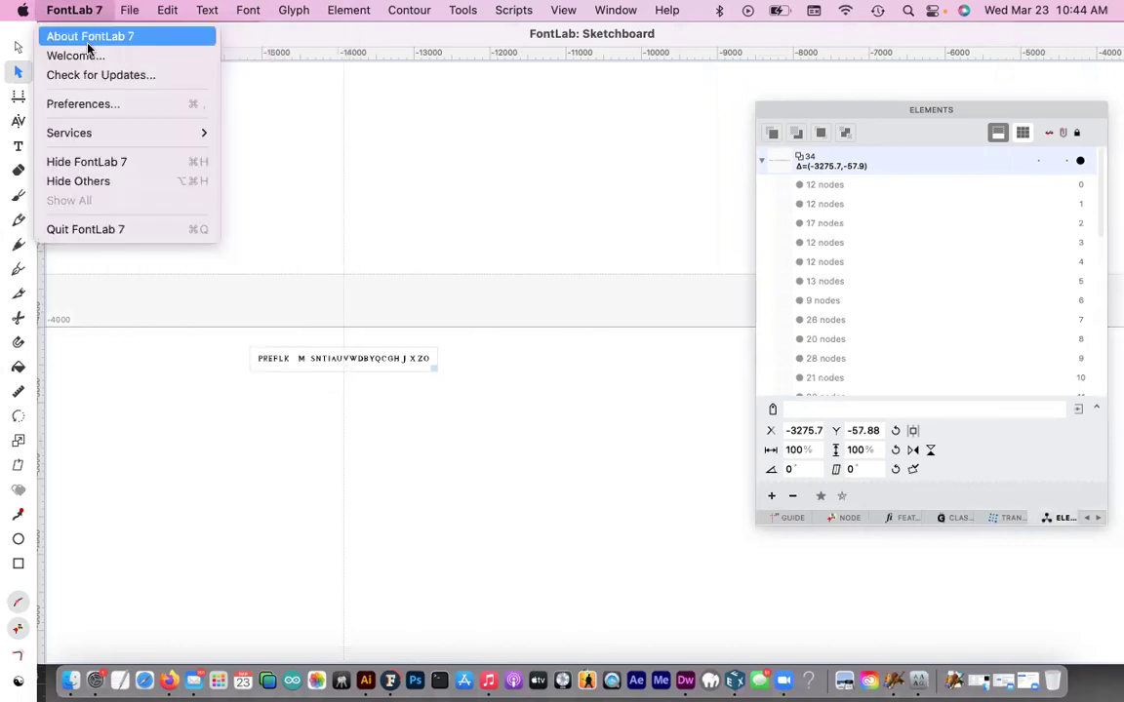
left_click(325, 47)
mouse_move(307, 33)
left_mouse_down()
mouse_move(406, 120)
mouse_move(382, 113)
left_mouse_up()
left_click(308, 41)
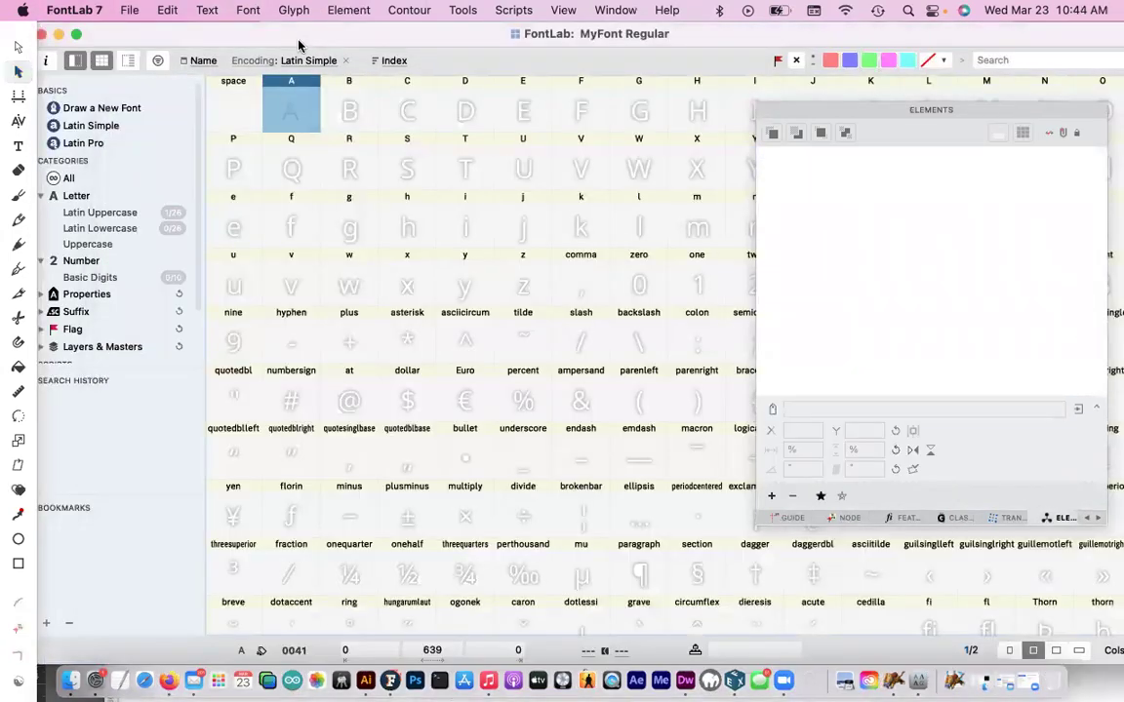
- Check Font Info Family Dimensions (1000 UPM, ascender 750, descender -250), then cancel
left_click(129, 10)
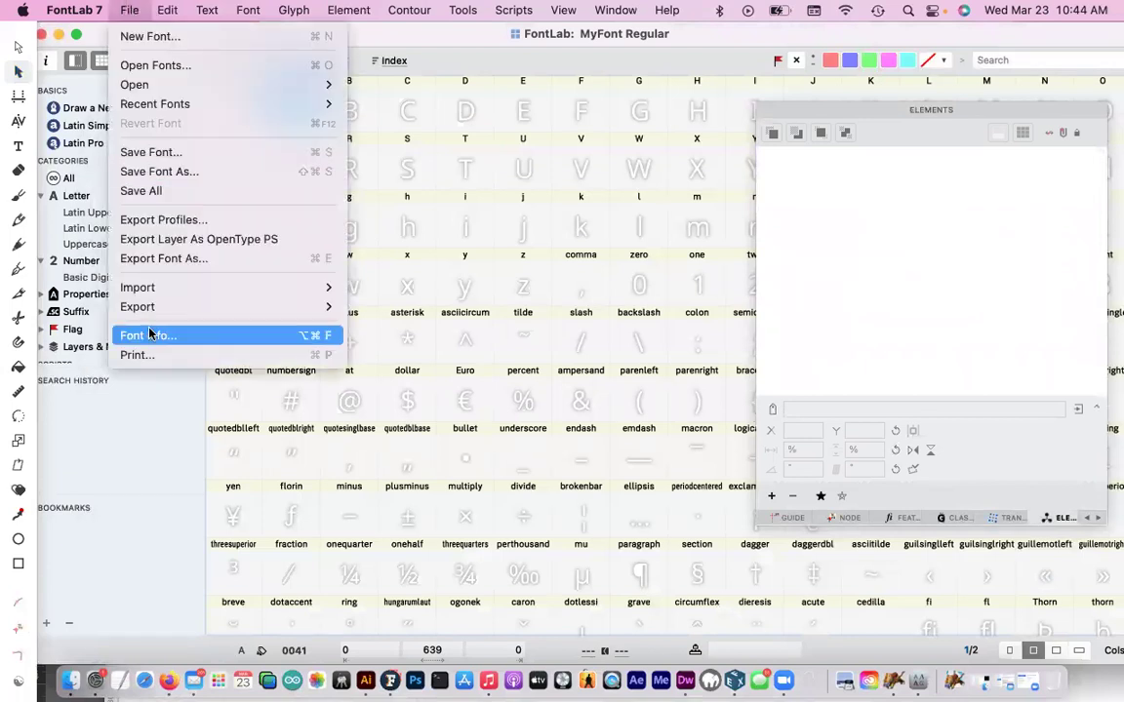
left_click(149, 335)
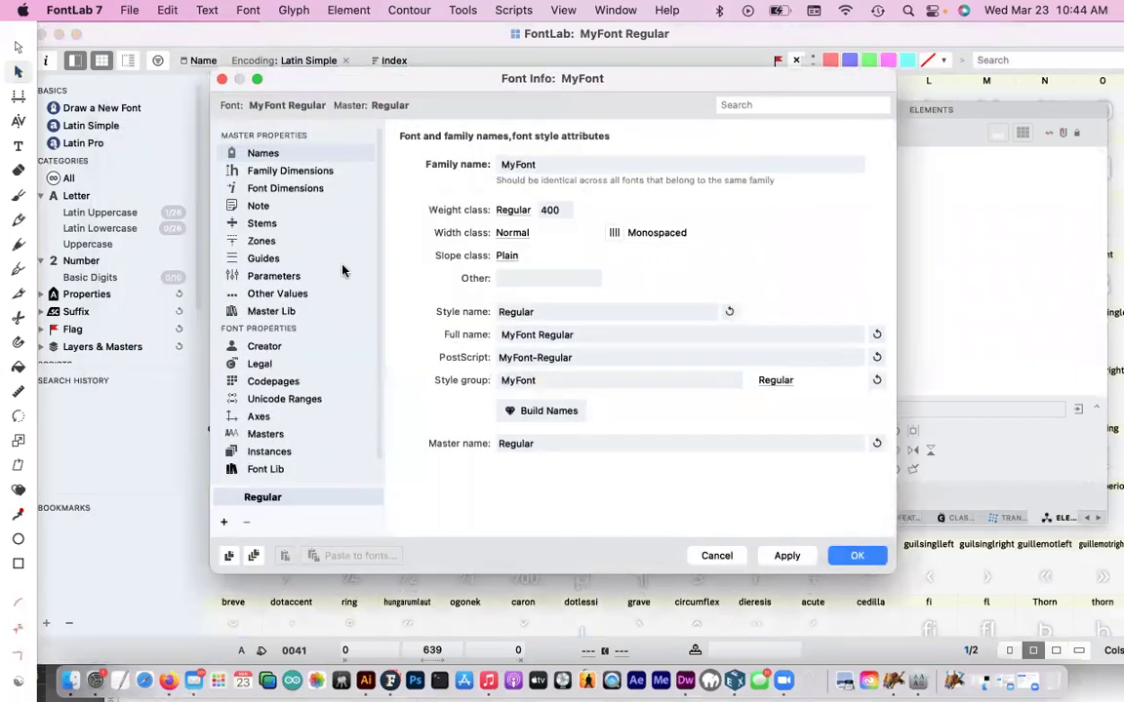
left_click(295, 171)
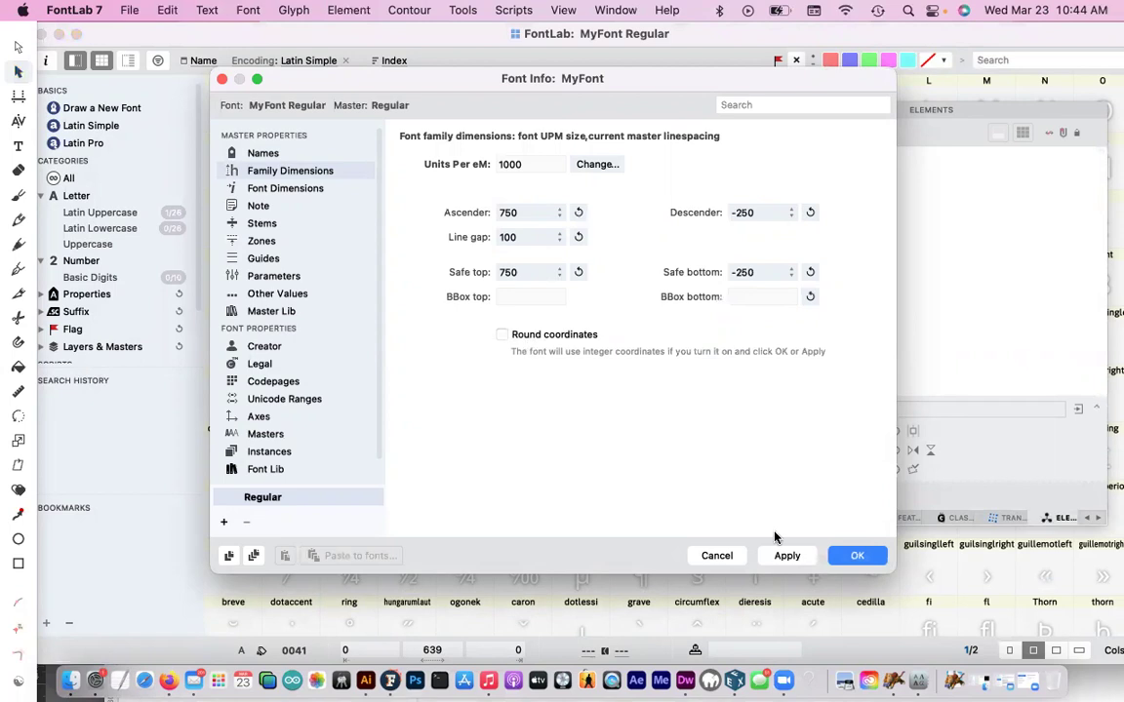
left_click(716, 555)
mouse_move(403, 21)
left_mouse_down()
mouse_move(467, 126)
mouse_move(466, 105)
mouse_move(509, 106)
mouse_move(453, 83)
mouse_move(414, 37)
mouse_move(530, 40)
left_mouse_up()
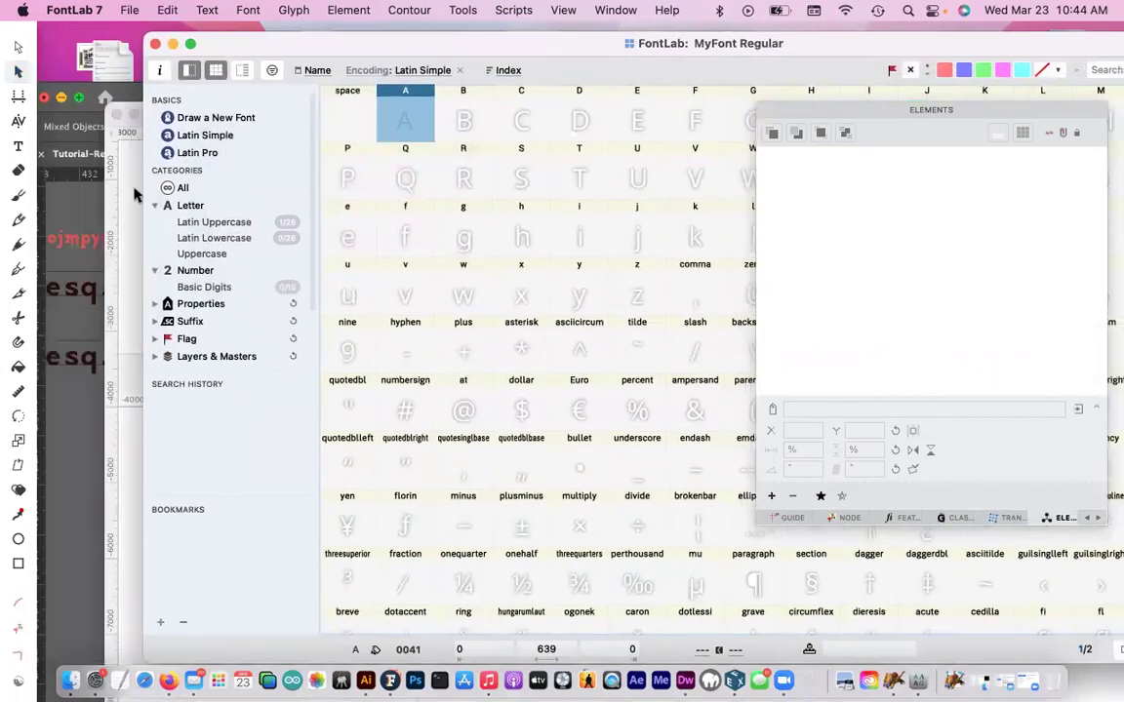
- Scale the pasted PREFLK–XZO letter row to 1000% width and height with Transform
left_click(134, 195)
mouse_move(552, 113)
left_mouse_down()
mouse_move(416, 38)
mouse_move(464, 44)
left_mouse_up()
left_click(324, 369)
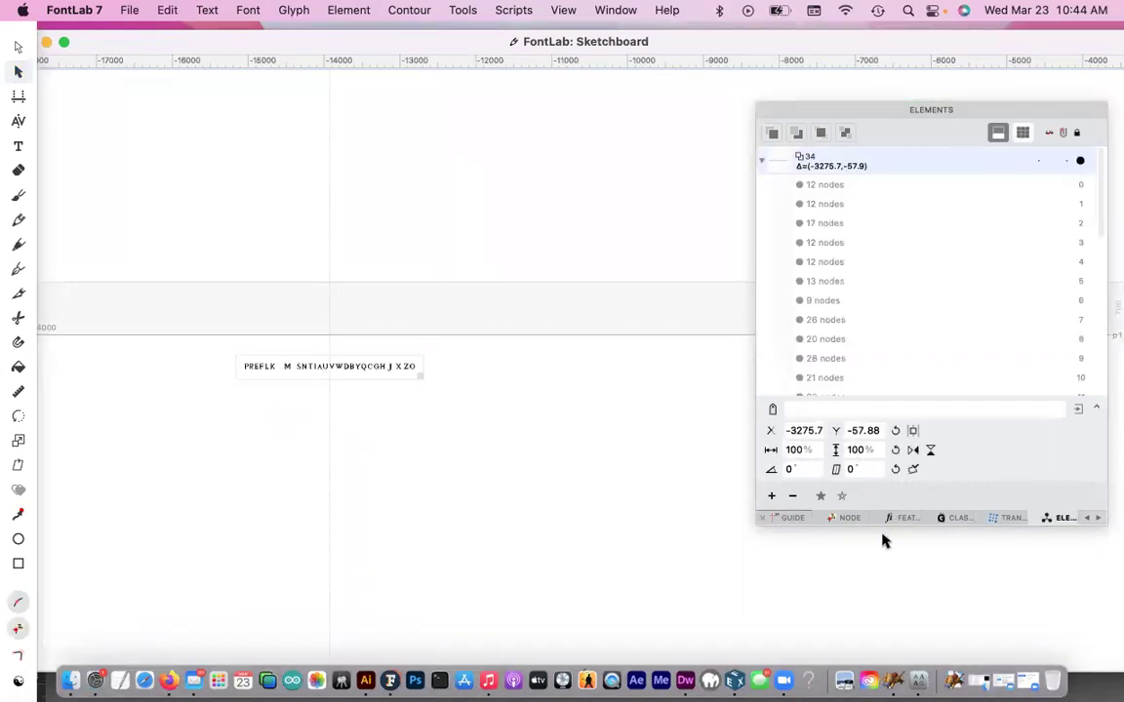
left_click(1010, 517)
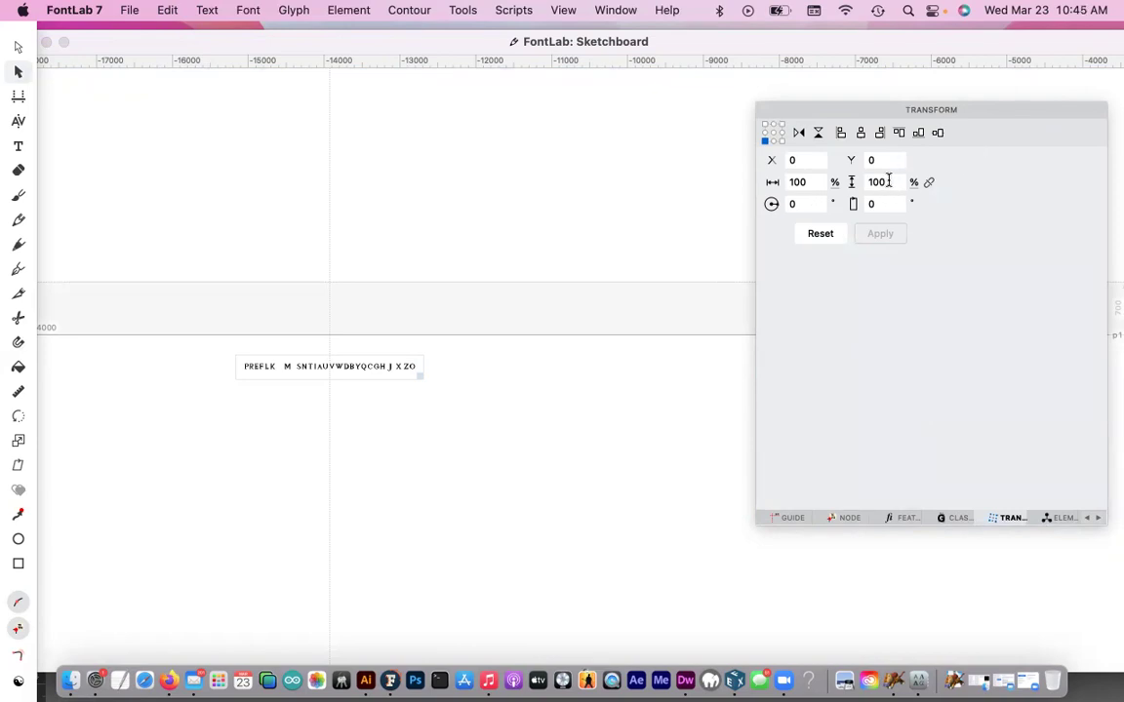
left_click(803, 181)
type("0")
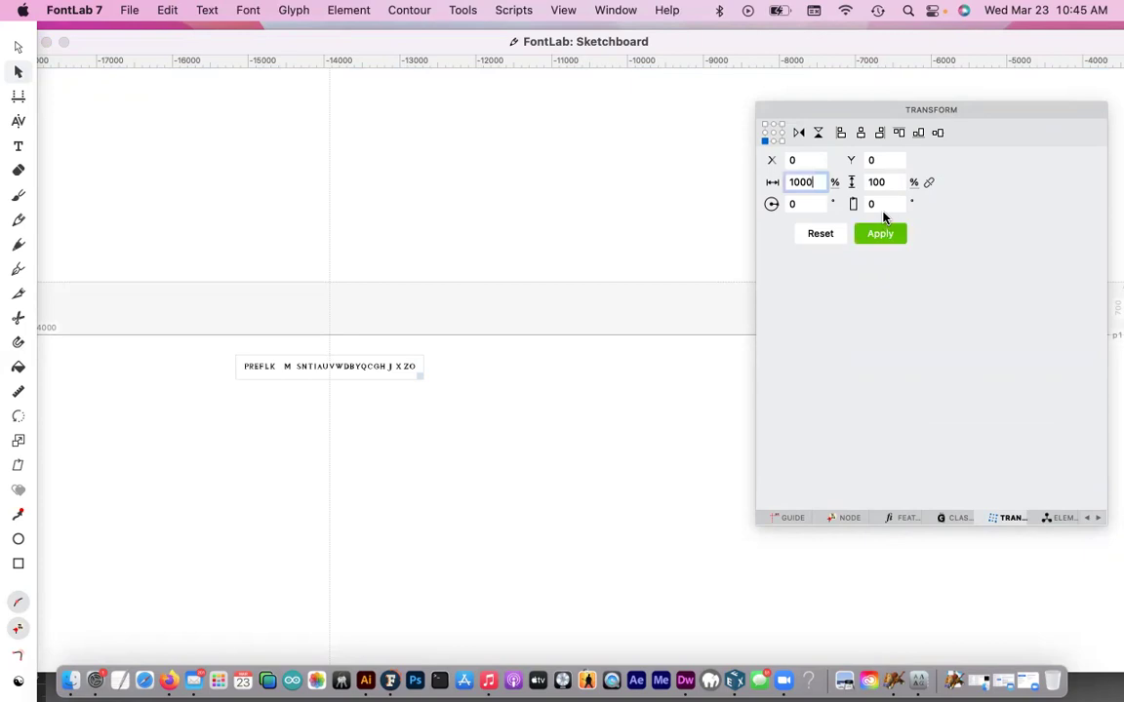
left_click(888, 184)
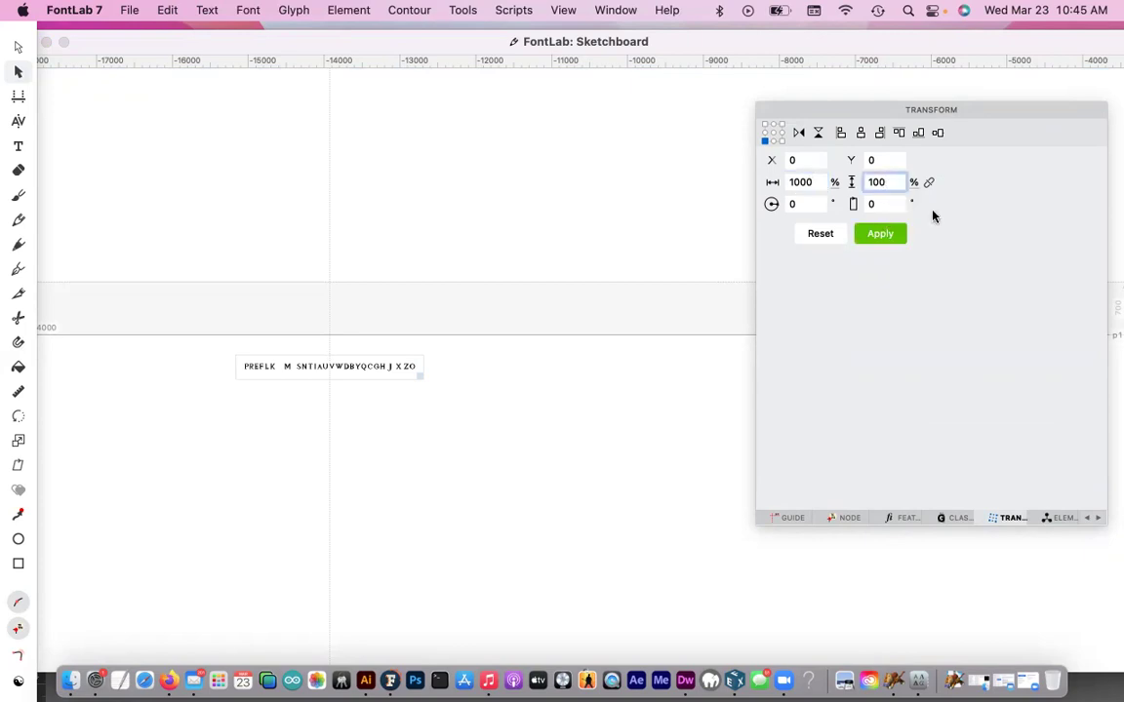
type("0")
left_click(863, 231)
left_click(877, 236)
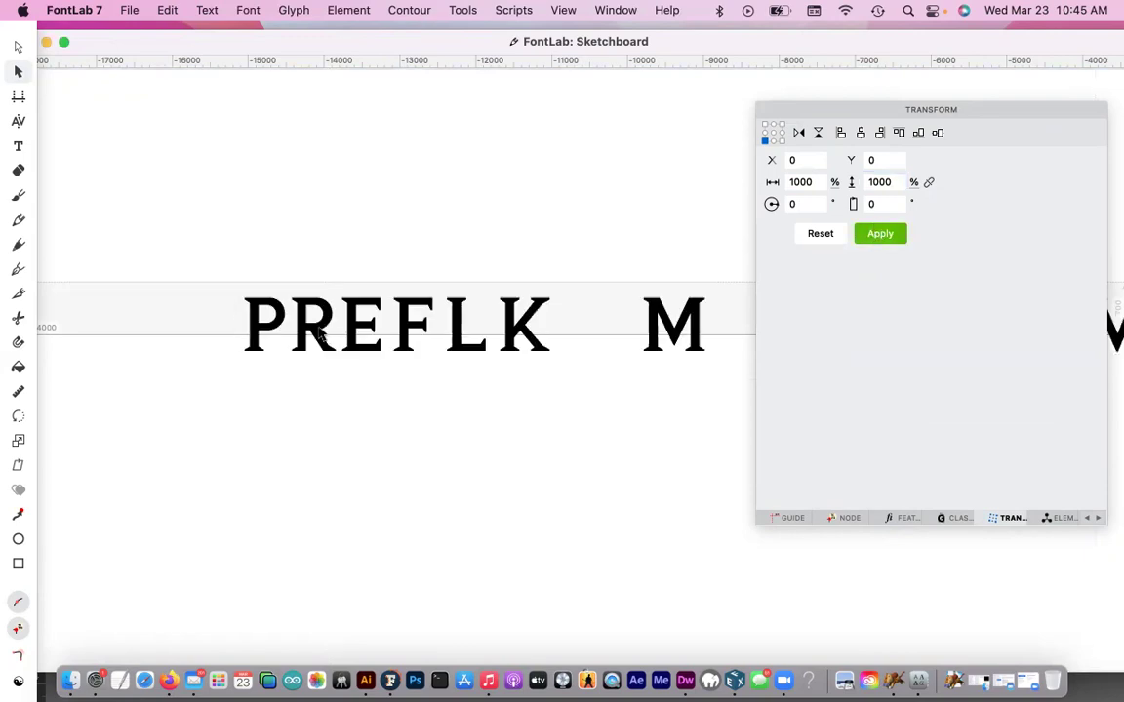
- Drag the enlarged letter line up and left, then nudge it with the arrow keys
left_click(306, 346)
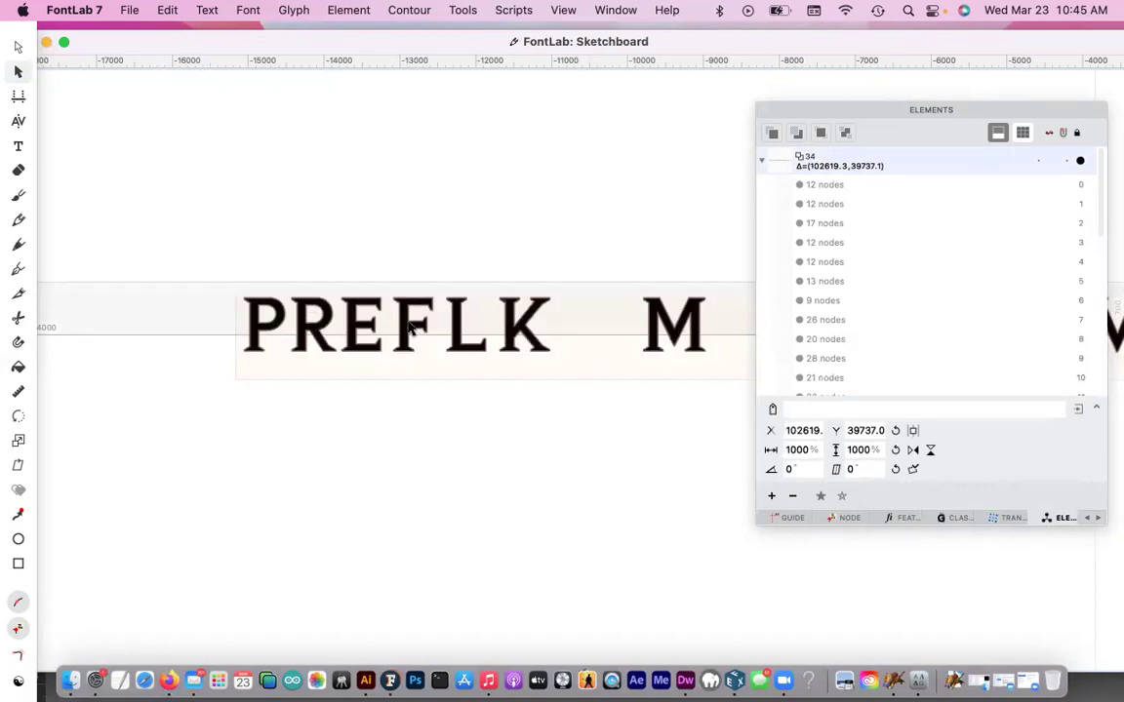
left_click_drag(410, 326, 373, 308)
scroll(381, 343, "up", 6)
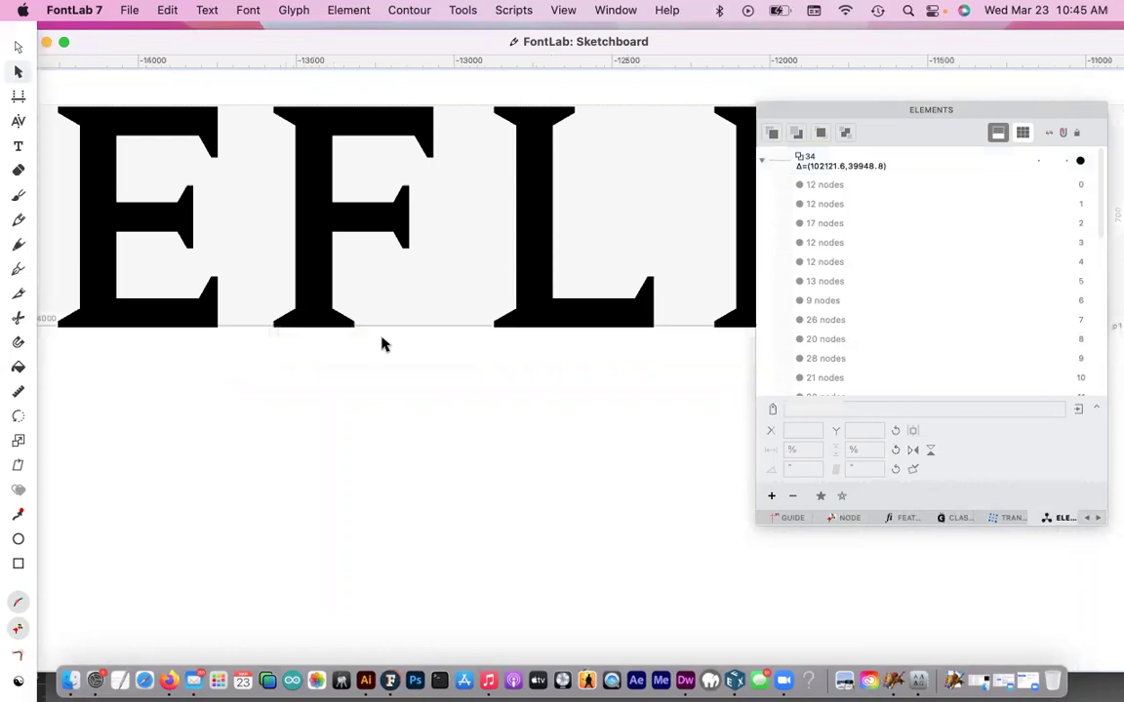
scroll(382, 344, "up", 3)
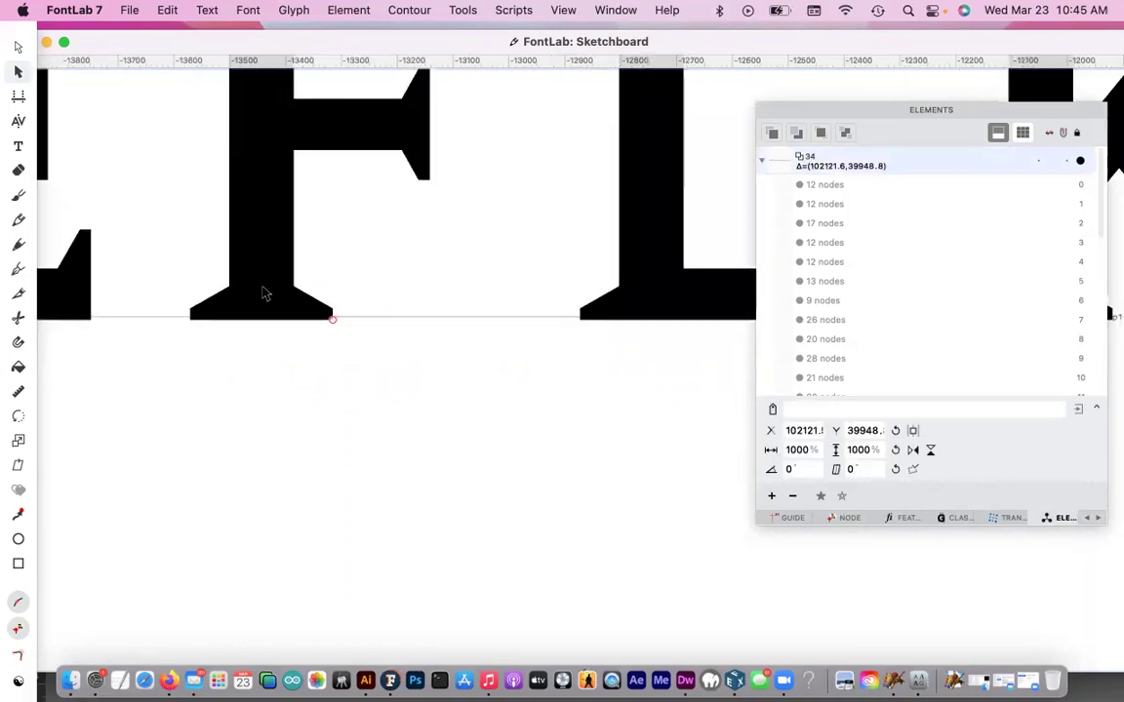
key("Up")
key("Up")
key("Up")
key("Up")
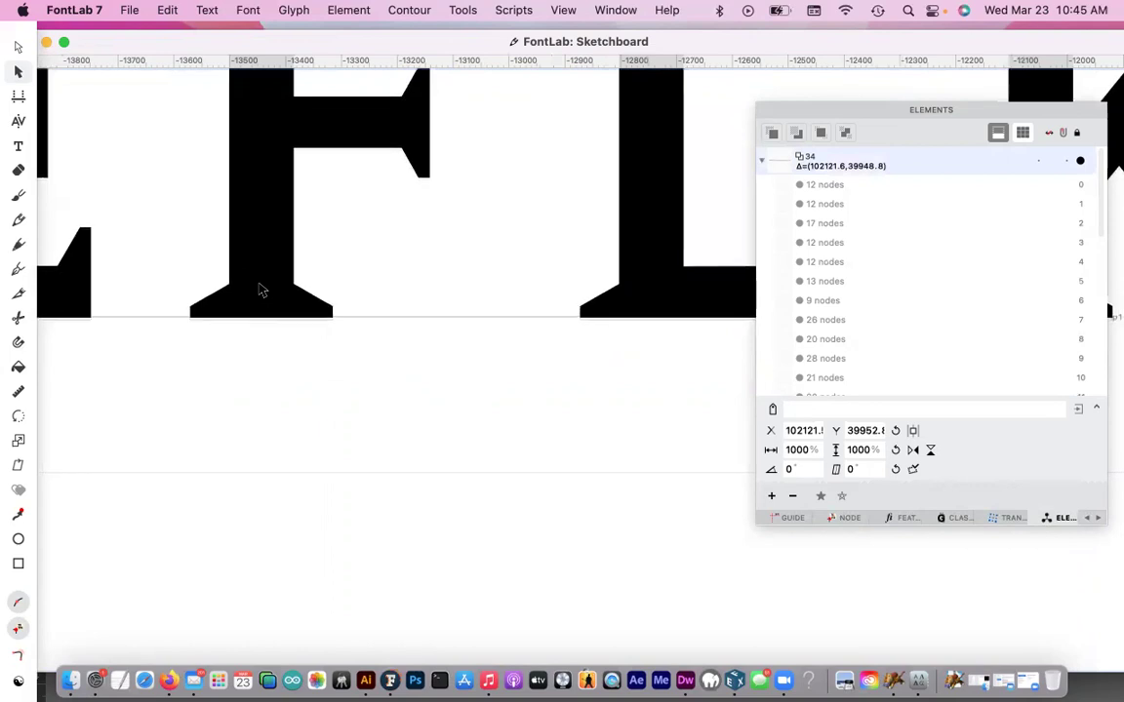
key("Down")
key("Up")
- Check the F's lower-right serif node against the guide line, then zoom out
left_click(471, 427)
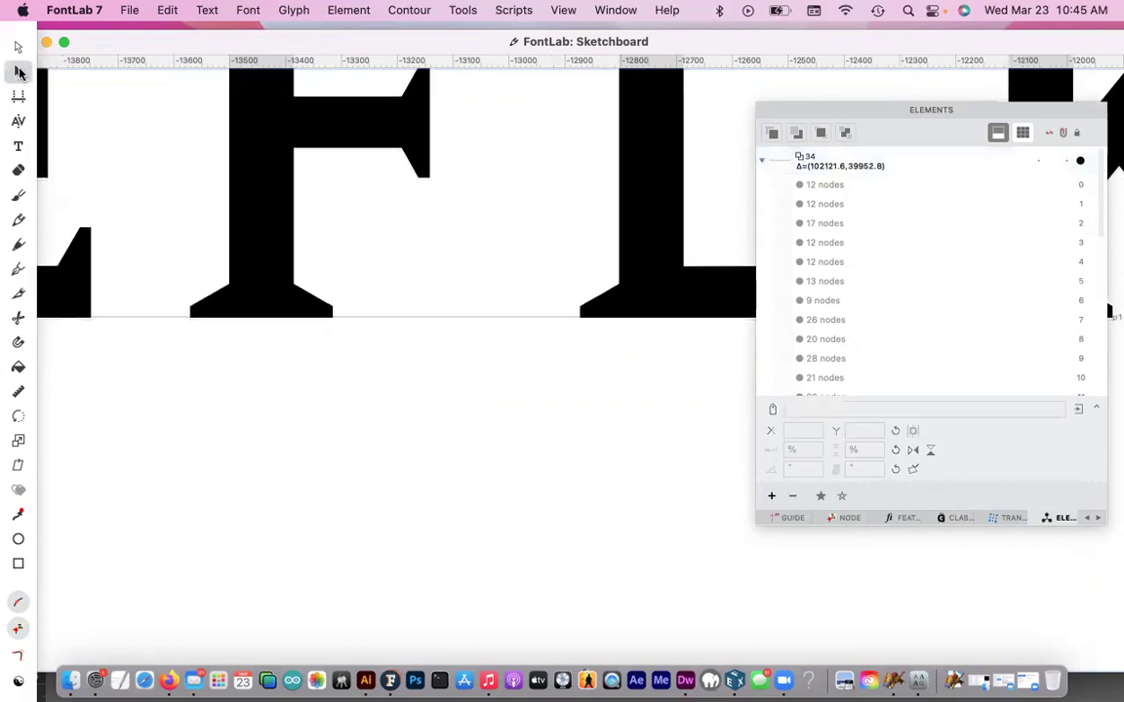
left_click(262, 279)
left_click(17, 47)
left_click(333, 314)
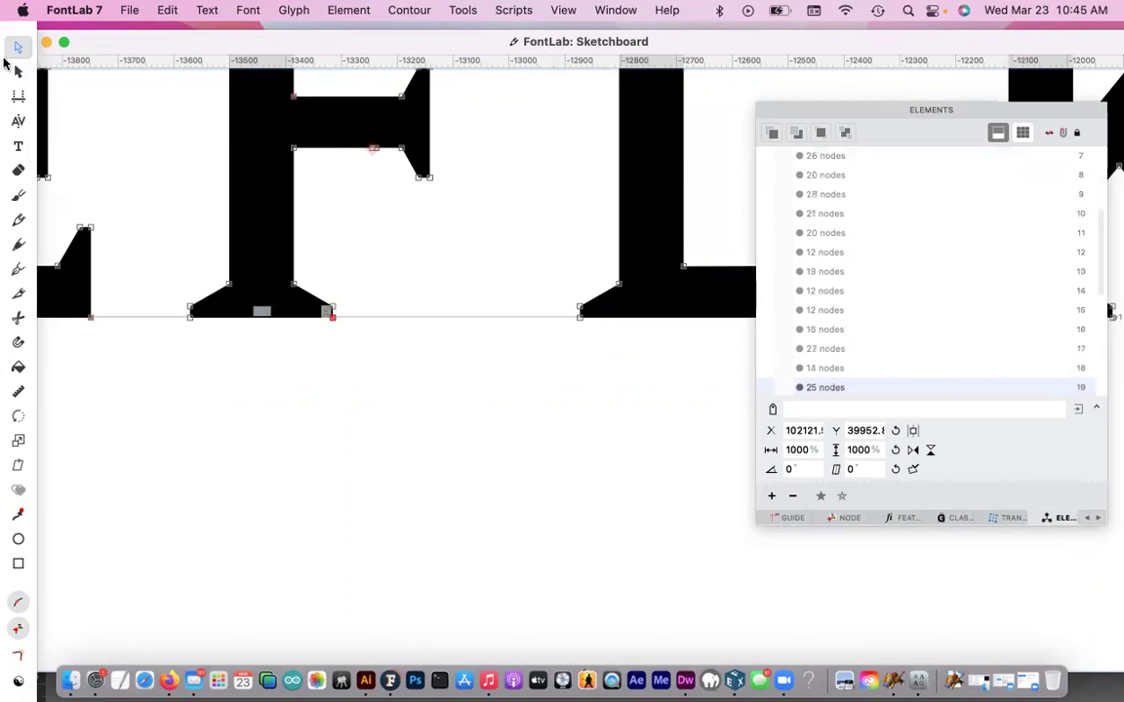
key("super+minus")
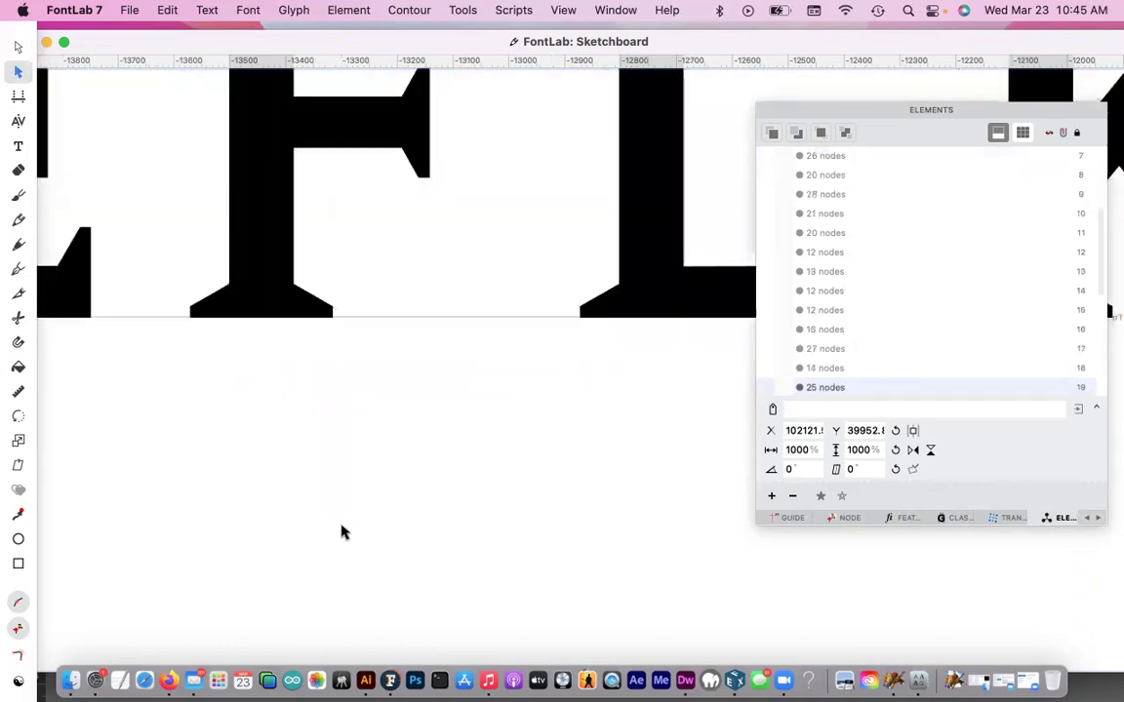
- Pan along the remaining letters WDBYQCGH J XZO and select the whole line
left_click(399, 344)
scroll(399, 343, "down", 3)
scroll(399, 344, "down", 2)
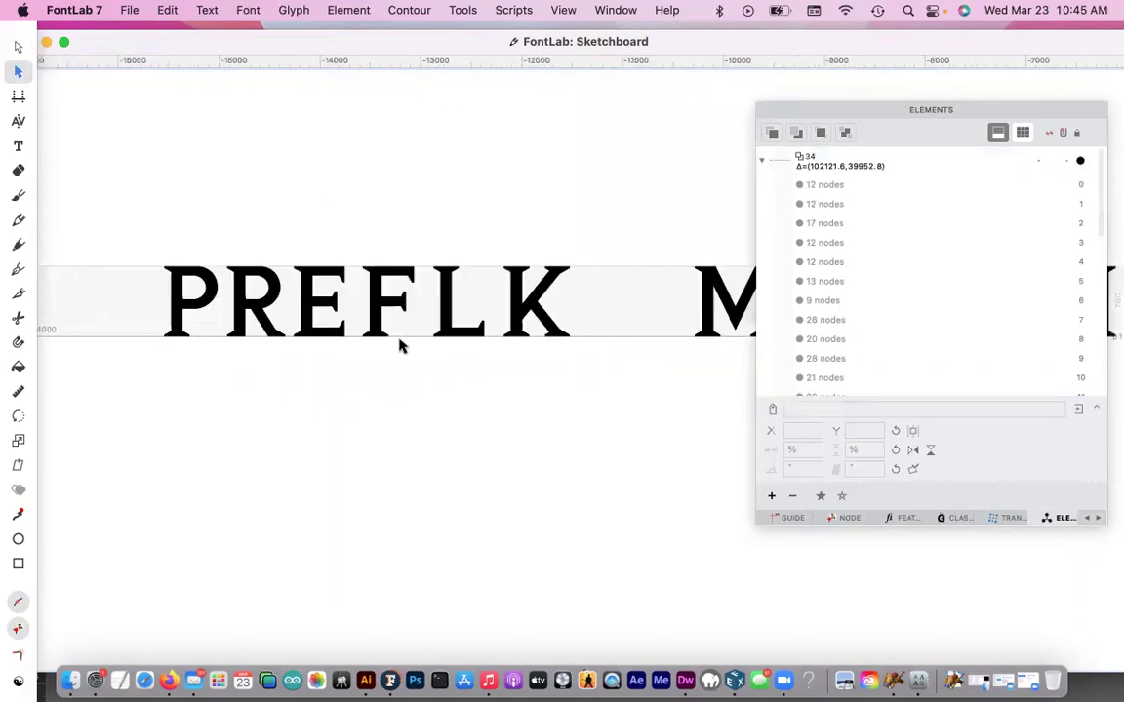
scroll(399, 345, "down", 2)
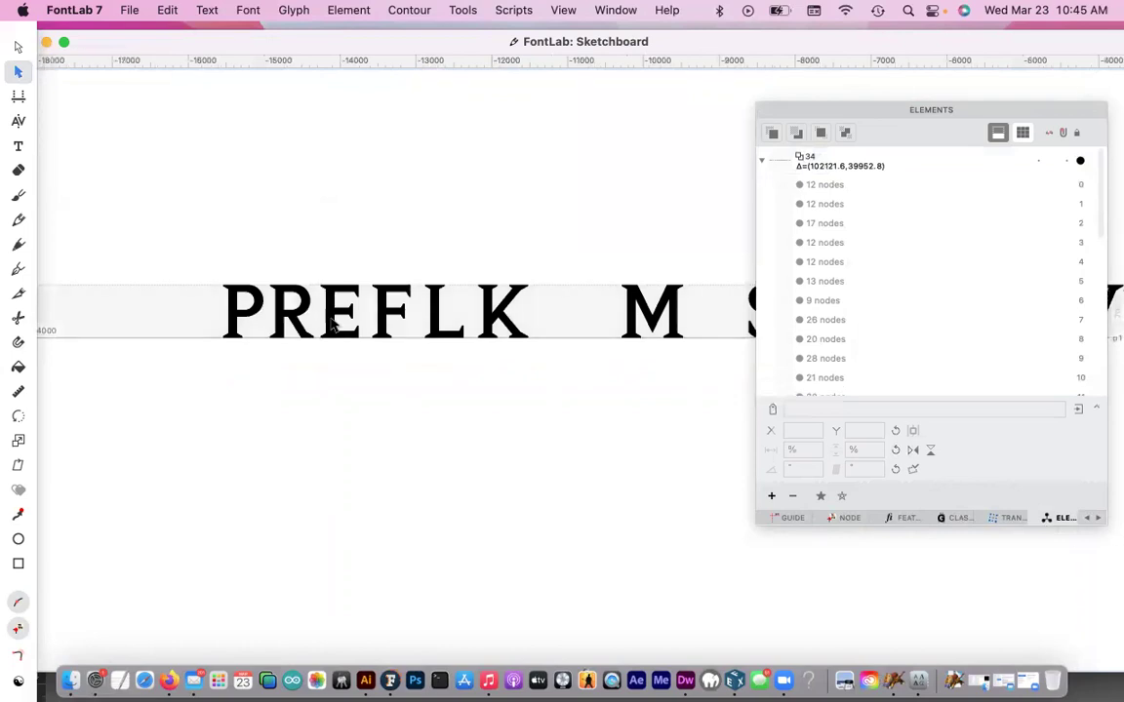
left_click_drag(306, 417, 192, 415)
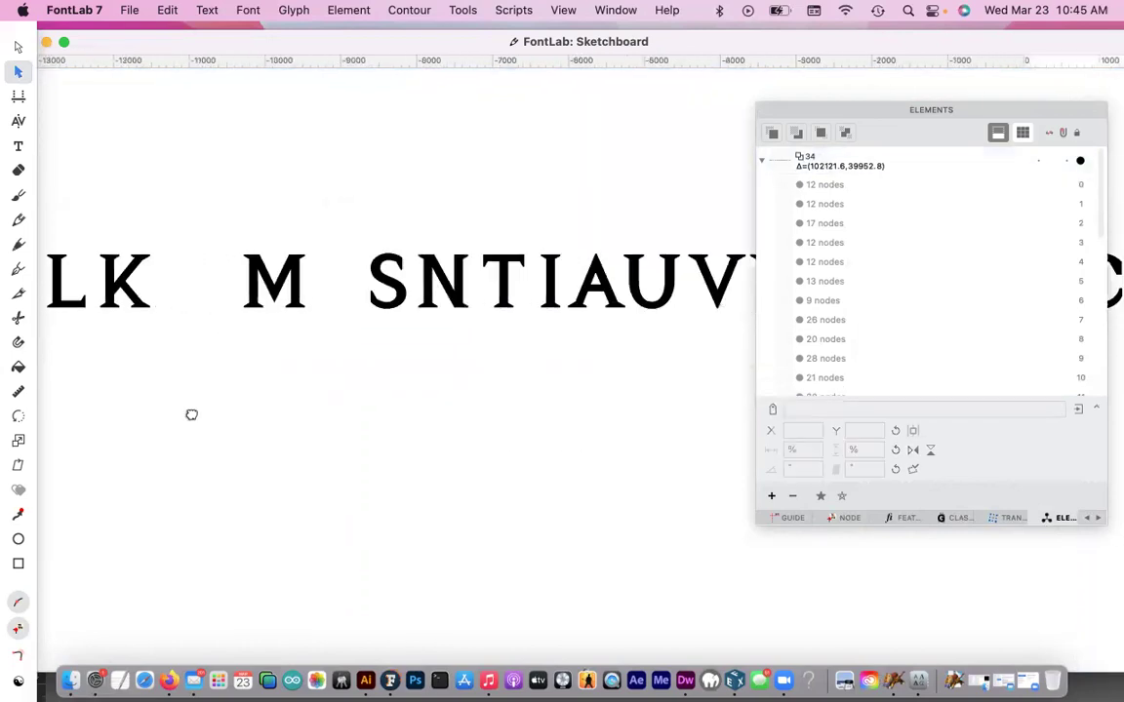
scroll(424, 422, "down", 3)
left_click_drag(423, 421, 404, 364)
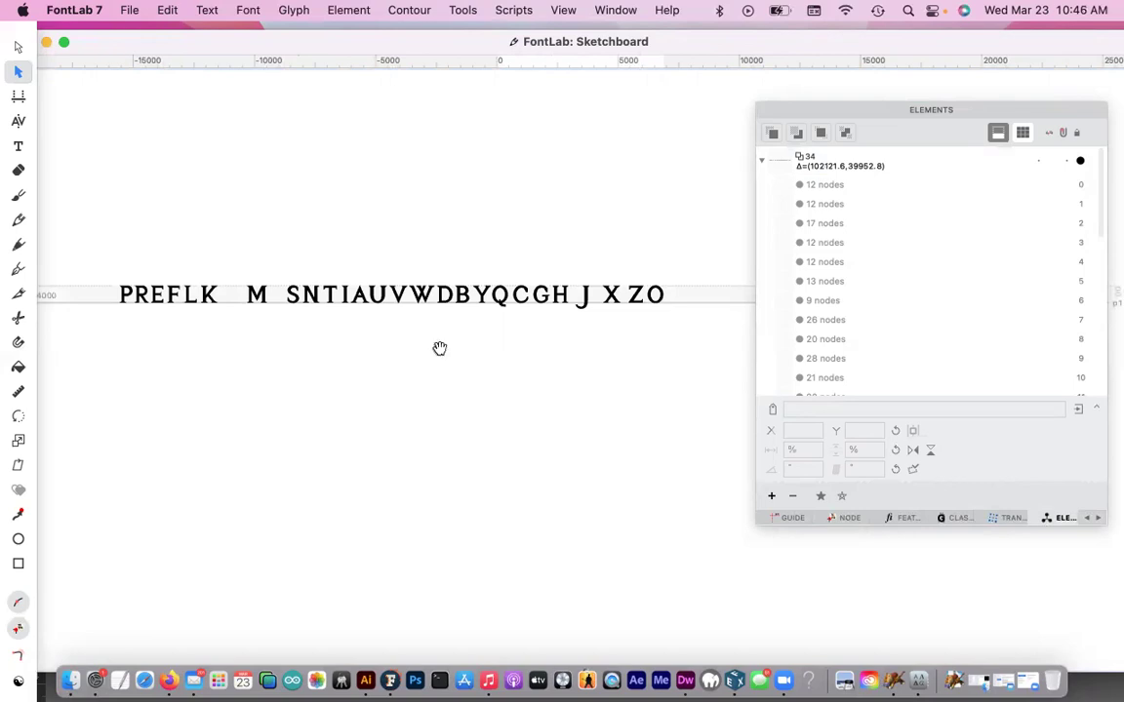
scroll(532, 341, "left", 3)
left_click(426, 293)
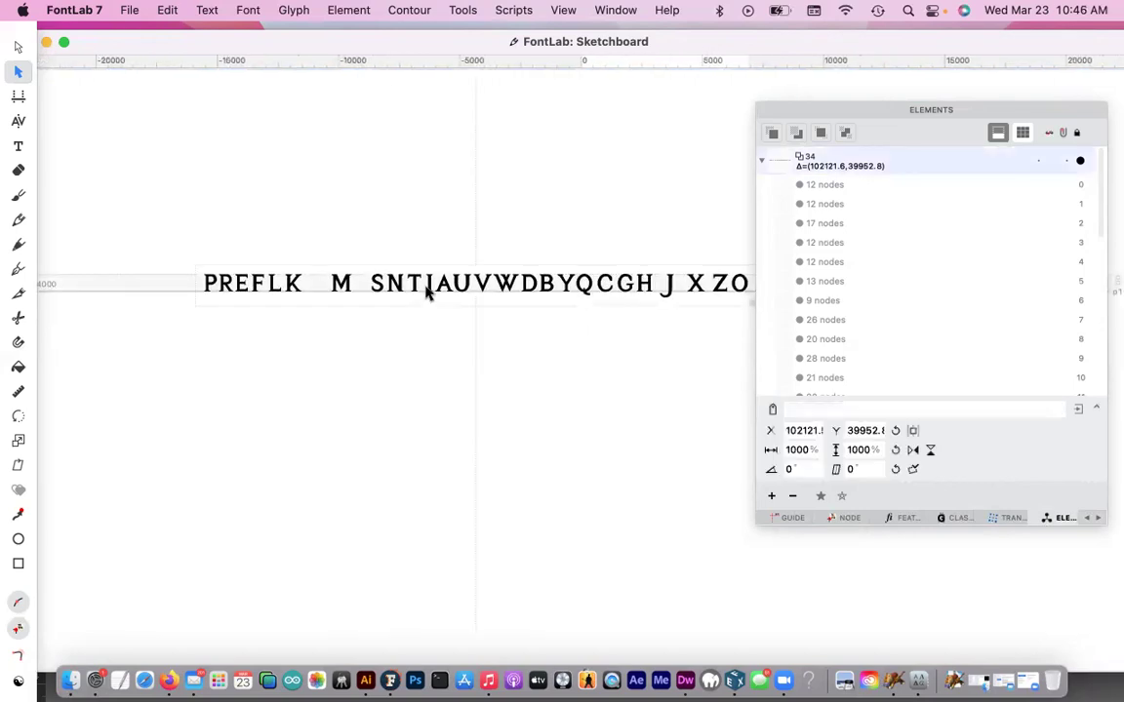
scroll(571, 361, "up", 3)
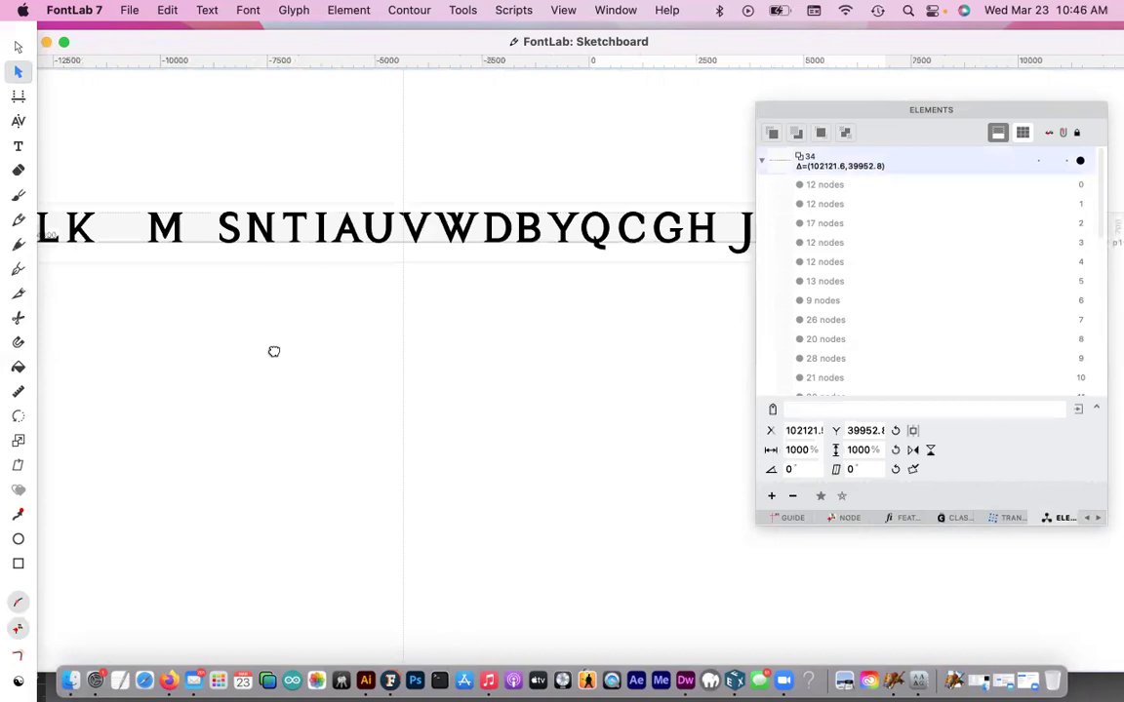
scroll(203, 354, "left", 1)
scroll(589, 378, "right", 7)
scroll(553, 346, "left", 12)
scroll(553, 347, "up", 2)
scroll(553, 346, "left", 4)
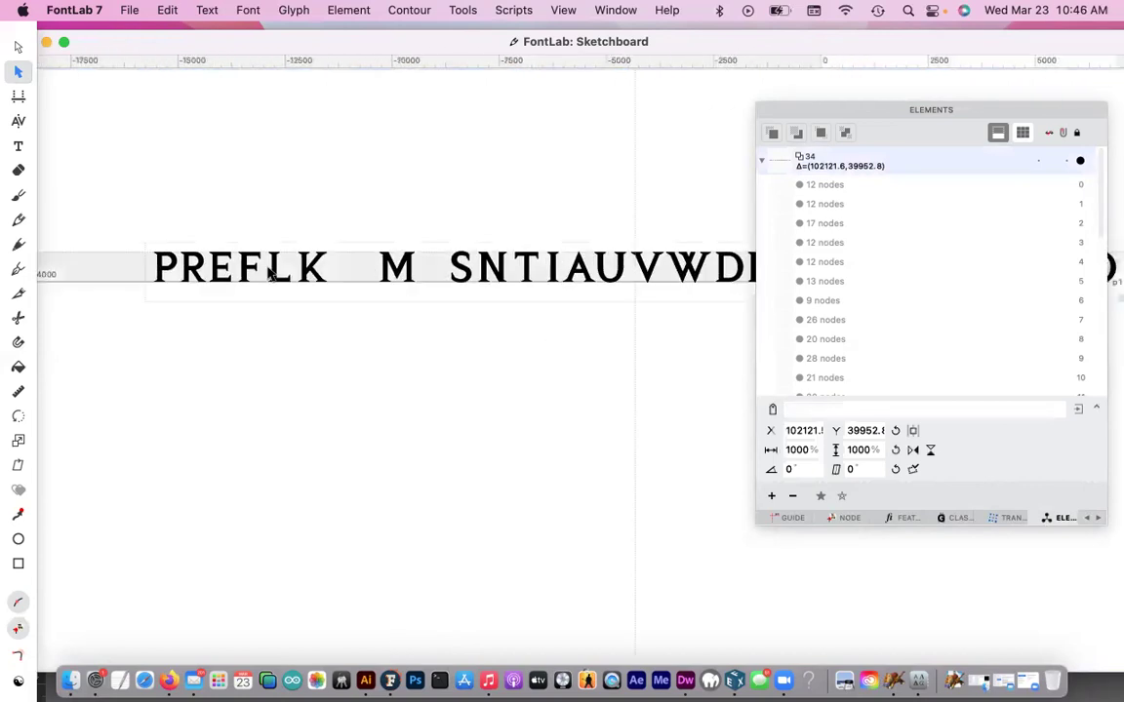
left_click(341, 12)
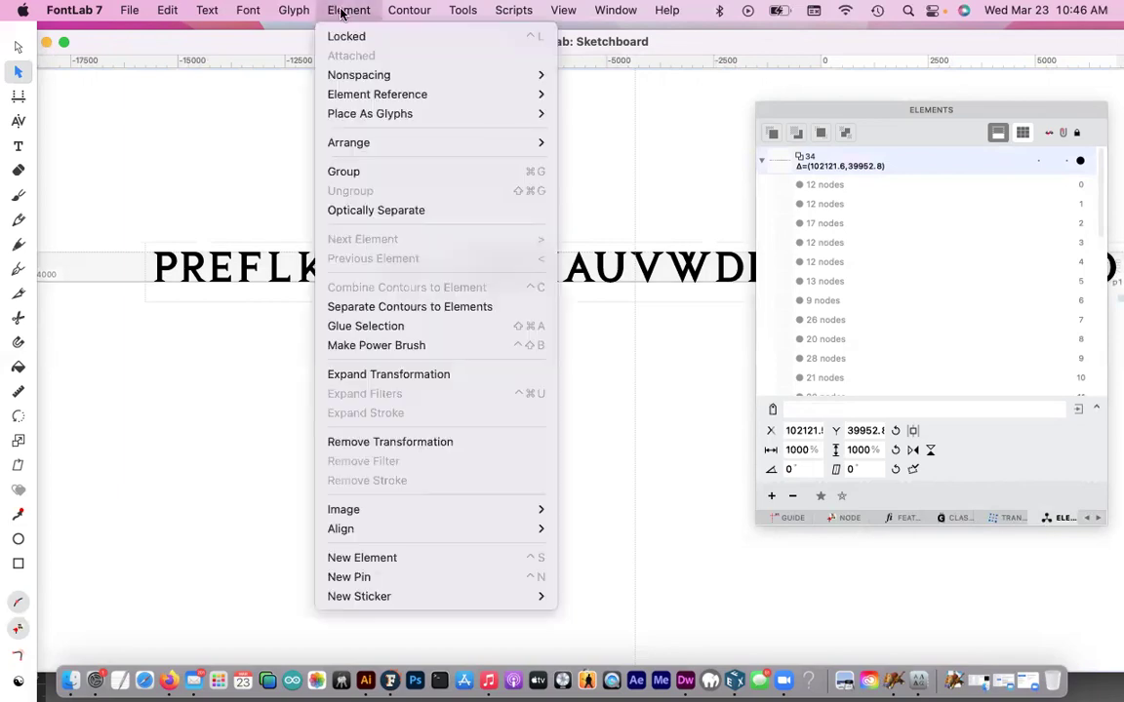
left_click(401, 213)
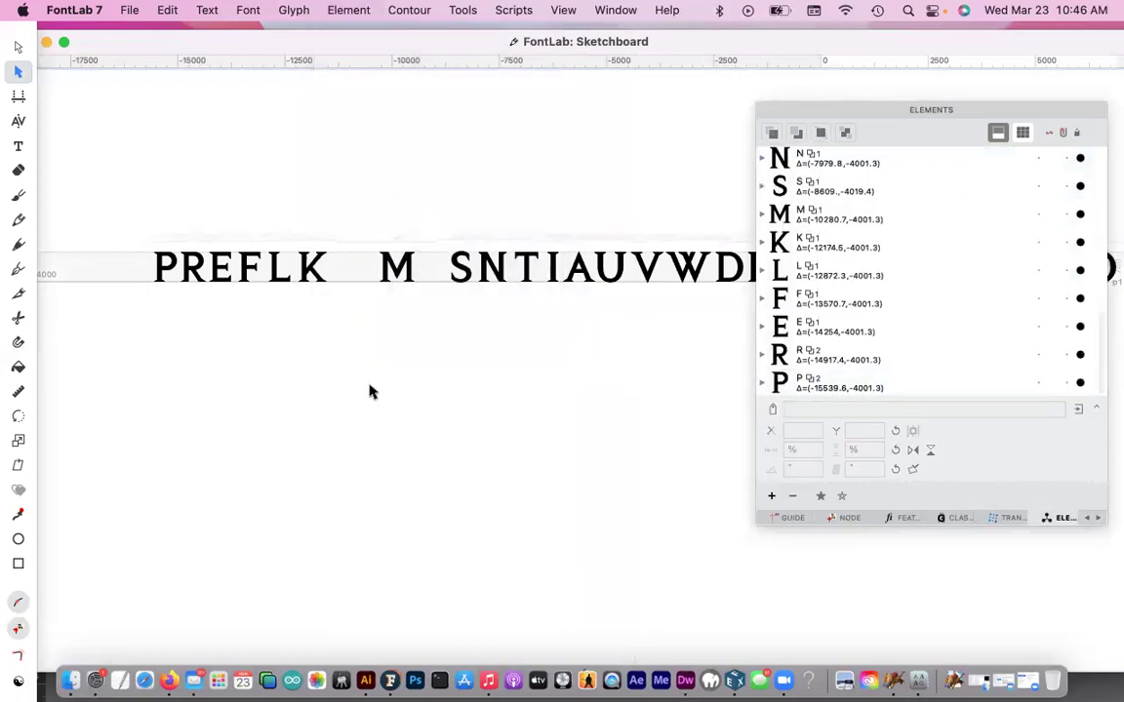
left_click(394, 271)
left_click(458, 275)
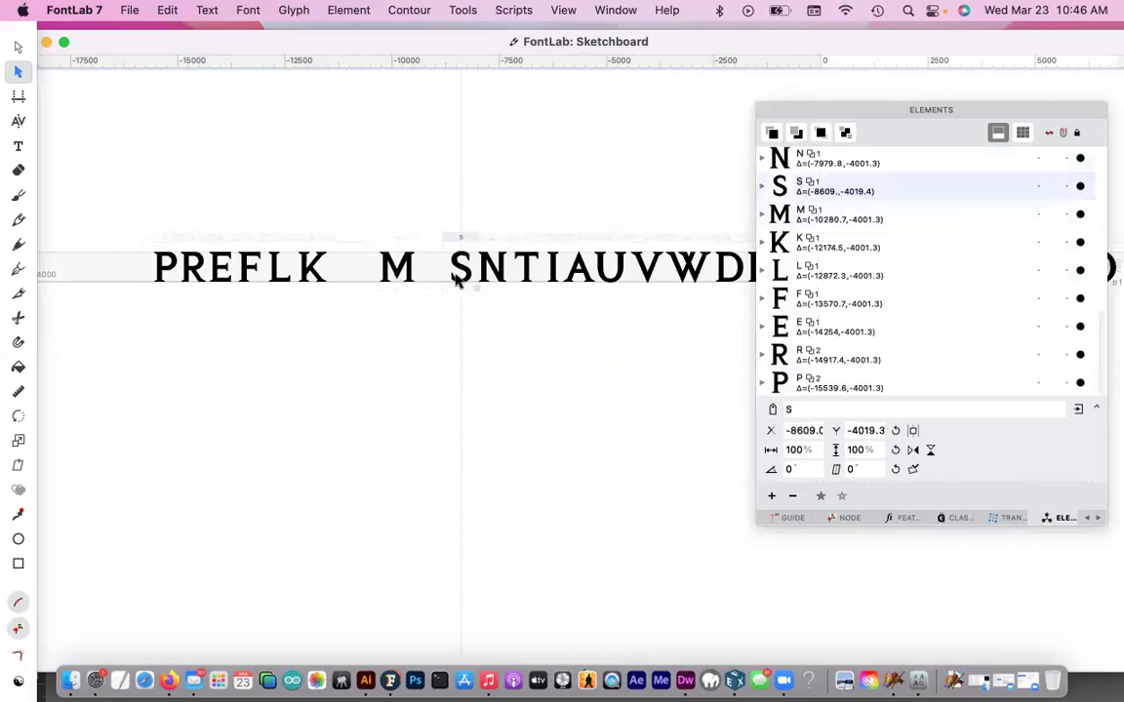
left_click(490, 278)
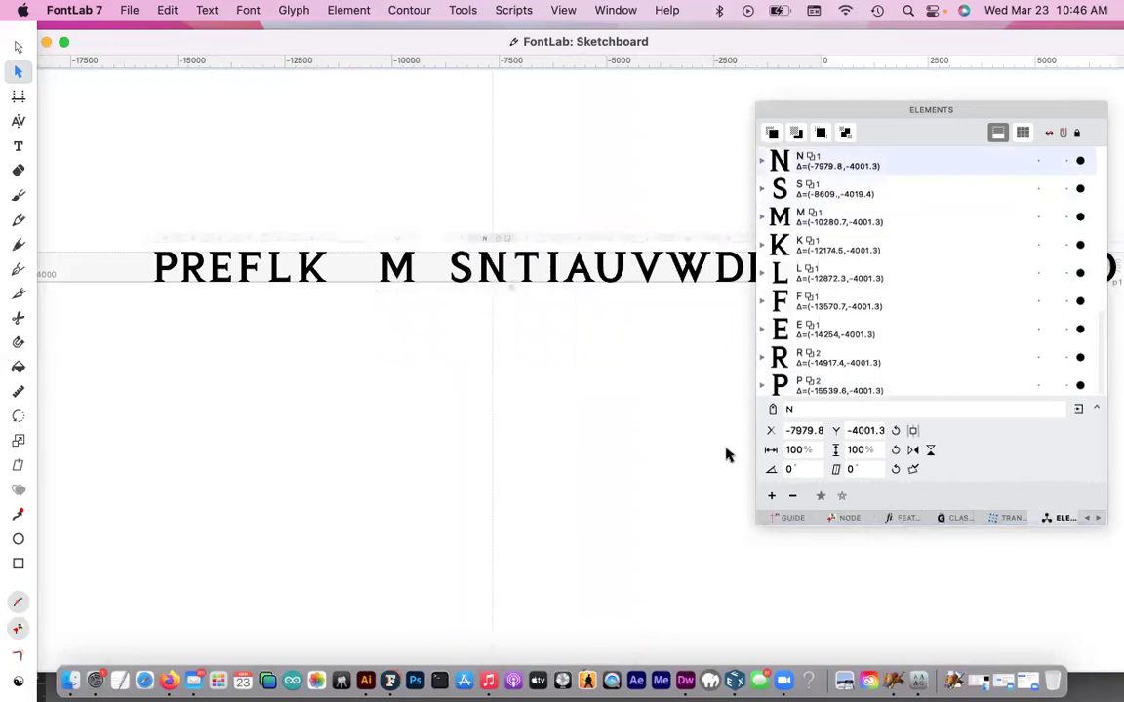
left_click(166, 278)
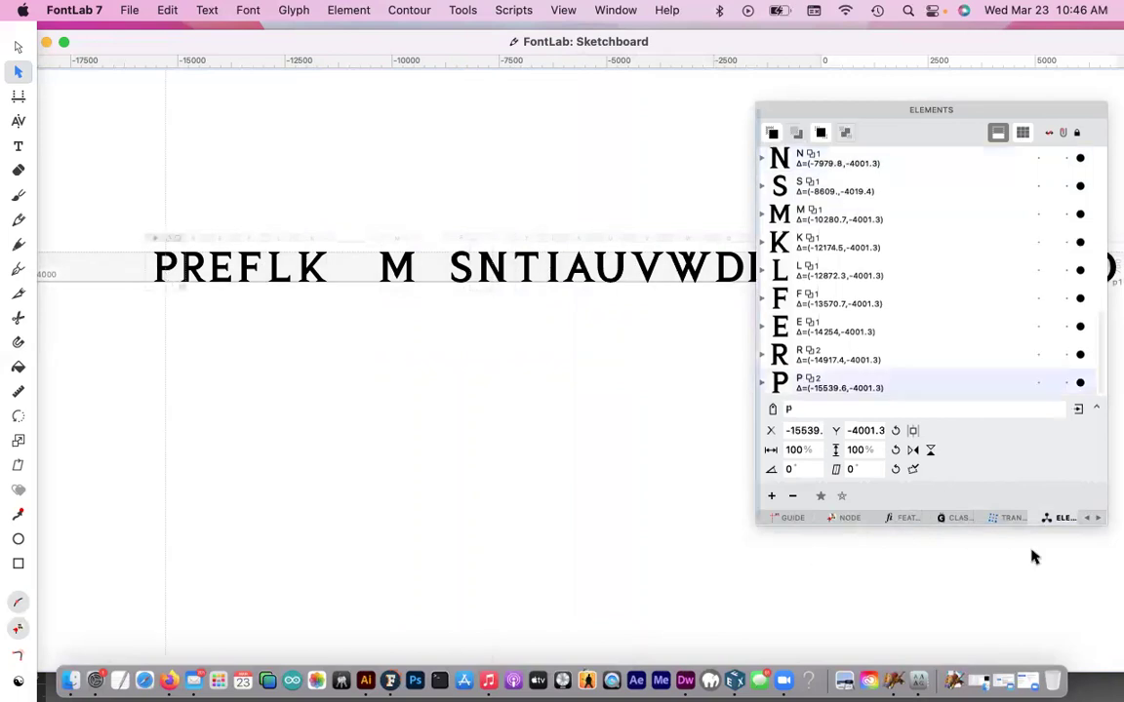
left_click(1090, 520)
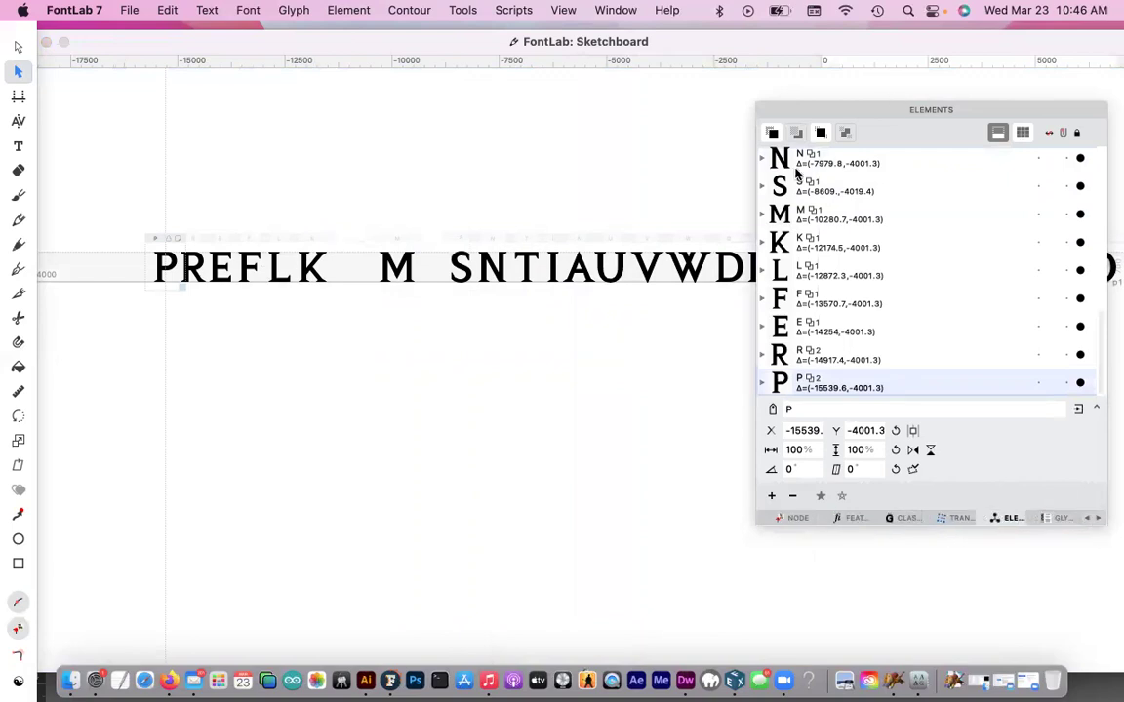
left_click(817, 409)
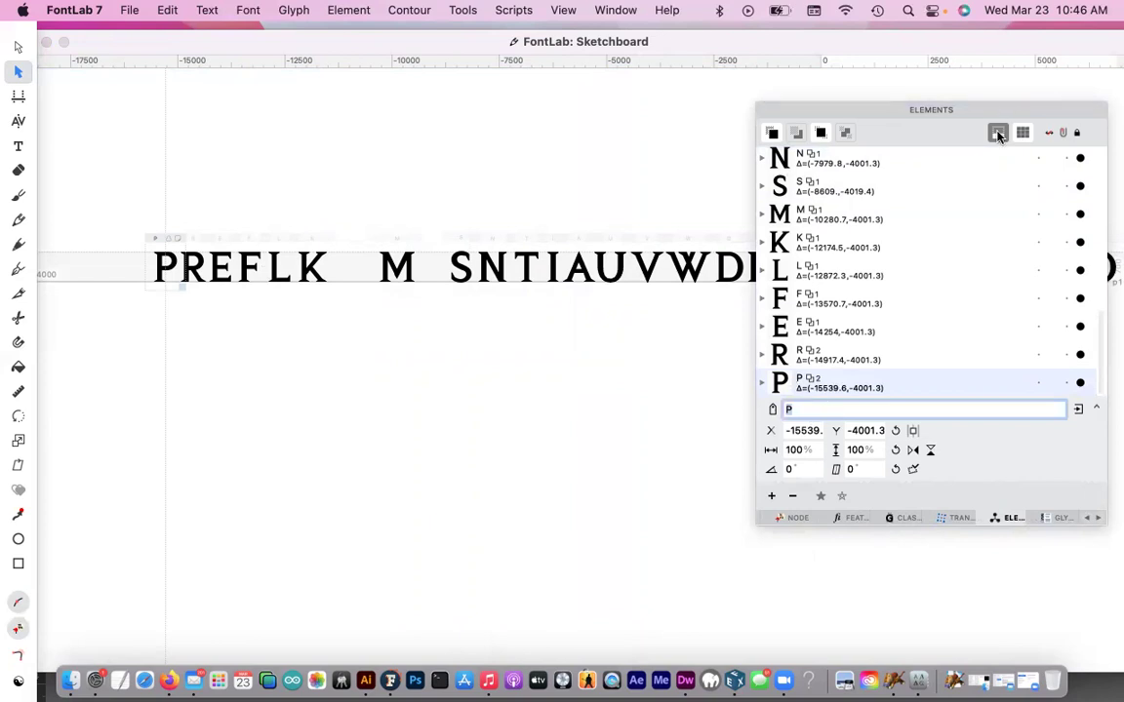
left_click(997, 134)
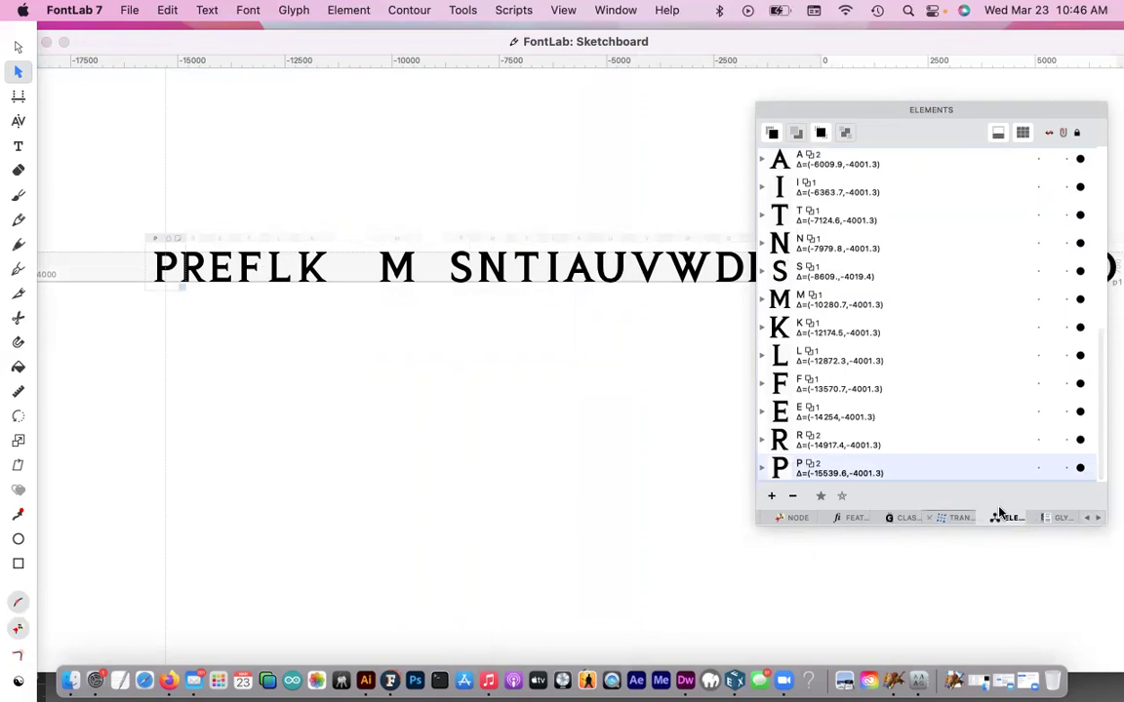
left_click(997, 134)
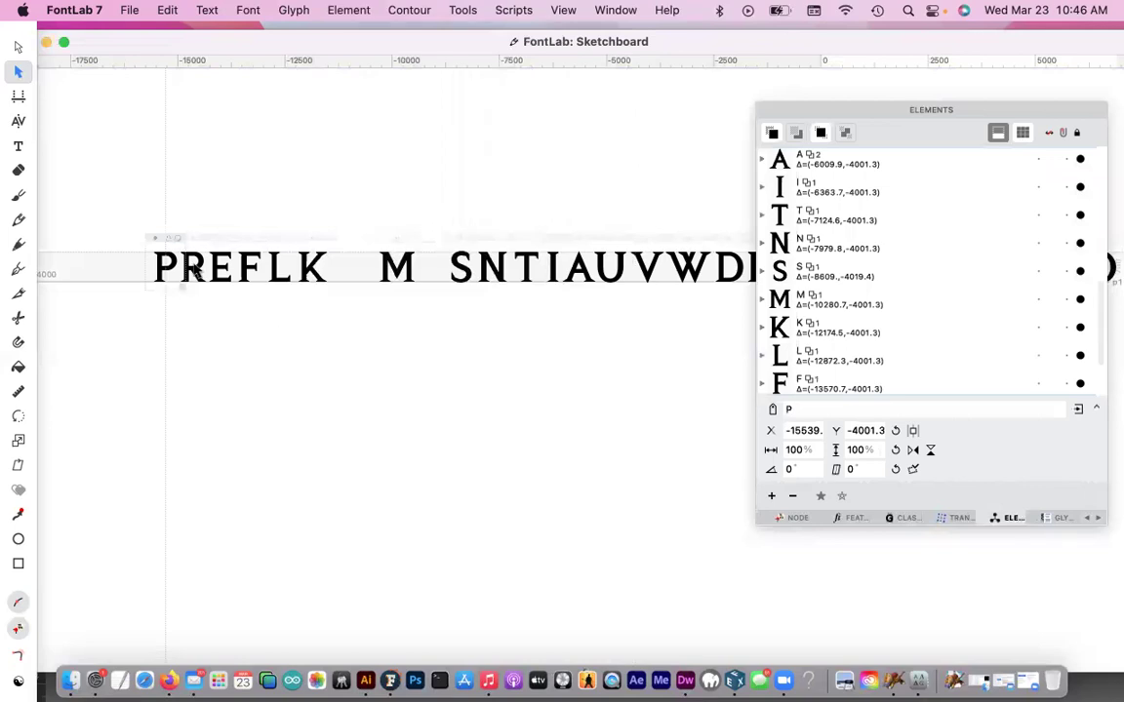
- Verify the element names of the R, E, F, L, K and M letters
left_click(195, 271)
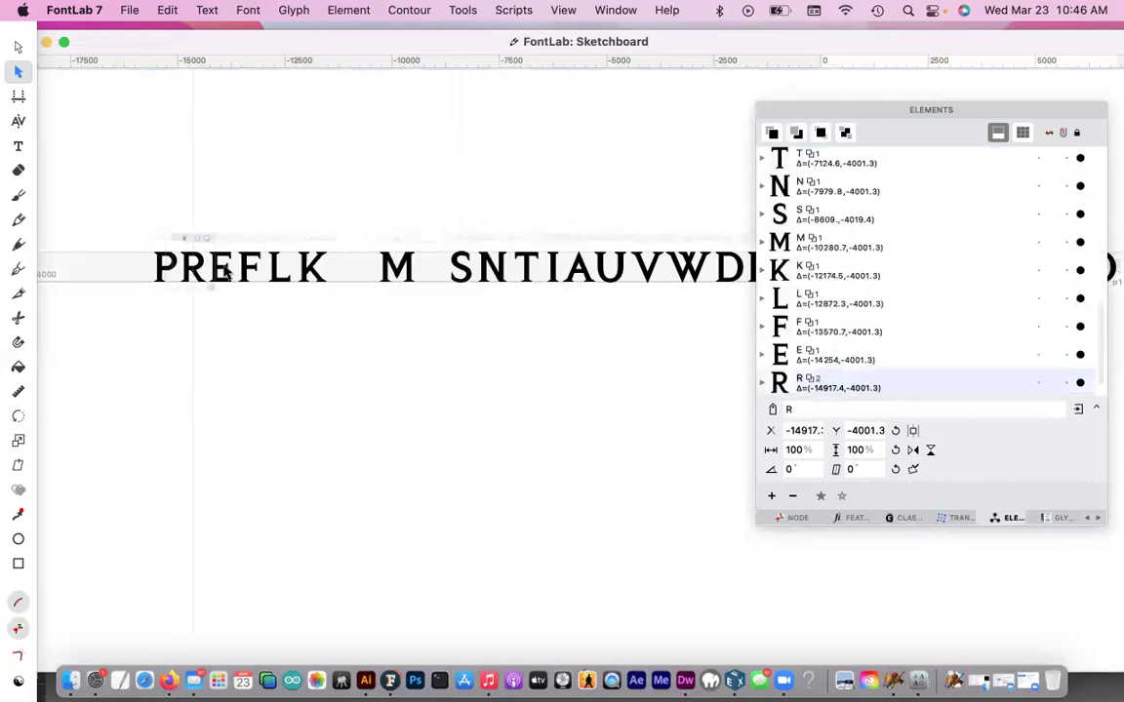
left_click(252, 272)
left_click(251, 271)
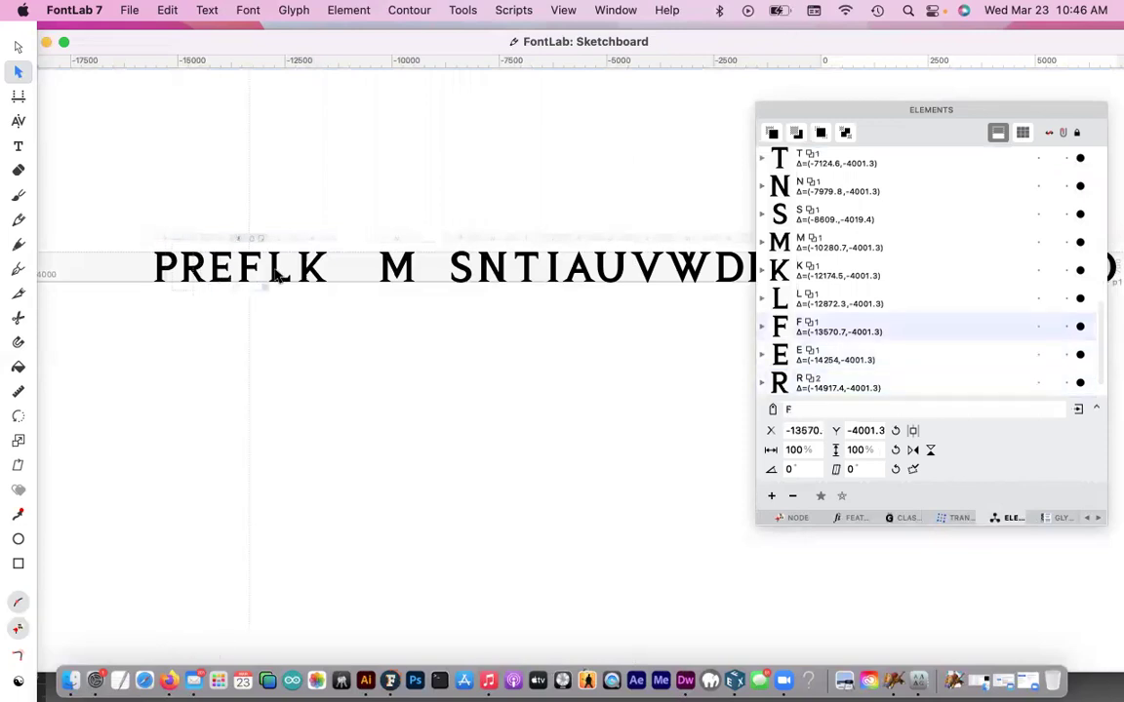
left_click(251, 250)
left_click(312, 276)
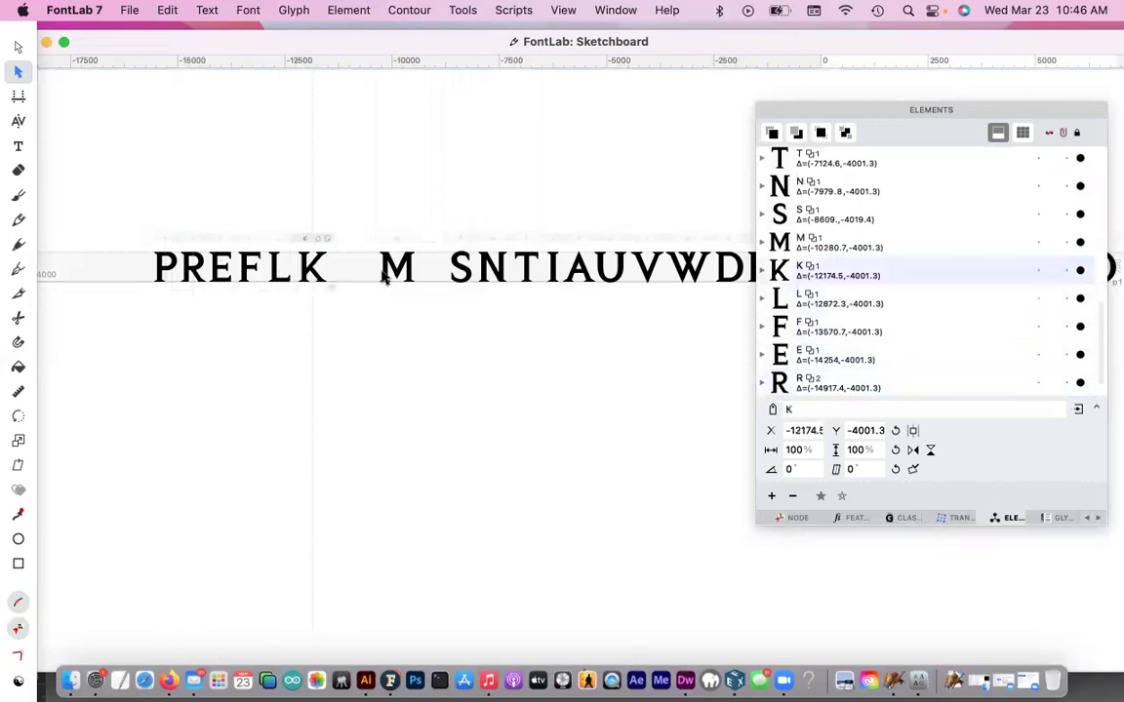
left_click(398, 276)
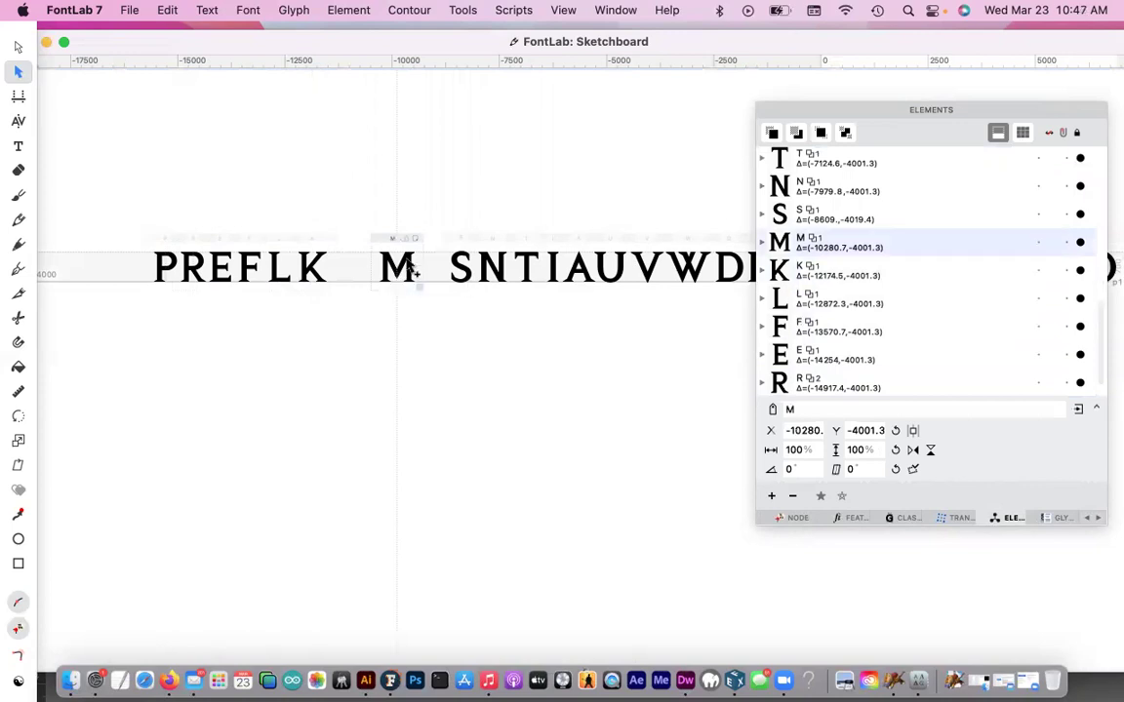
scroll(386, 236, "up", 2)
left_click(810, 410)
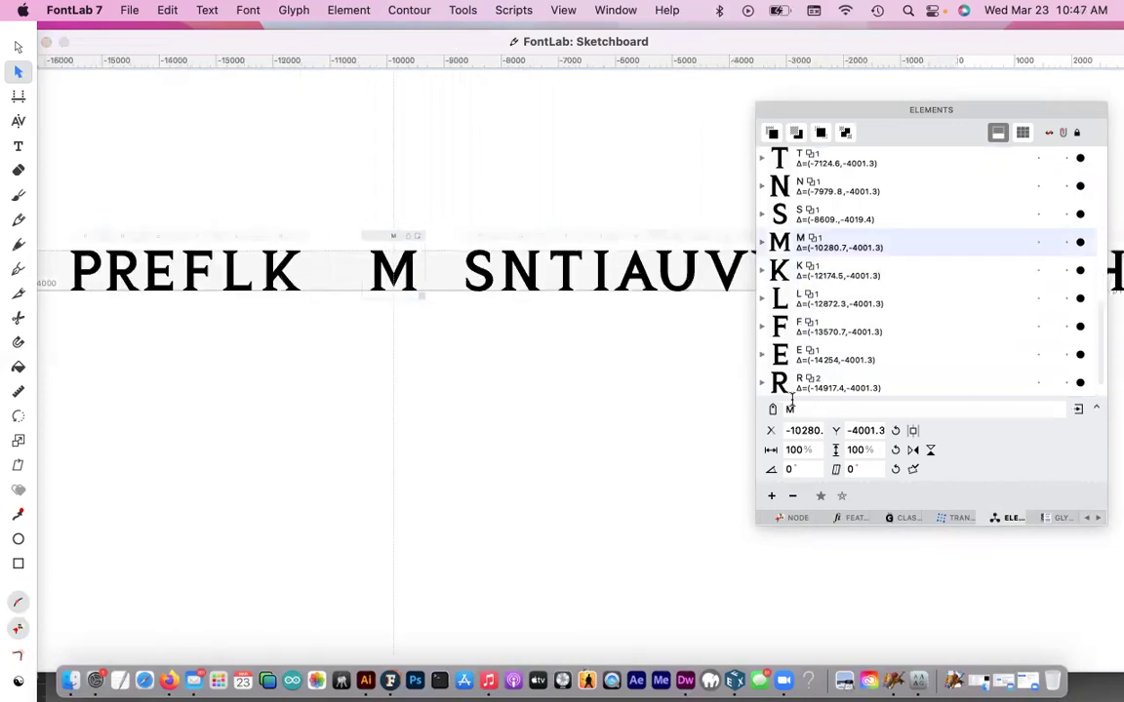
- Verify the element names of the S, N, T, I and A letters
left_click(483, 280)
left_click(522, 281)
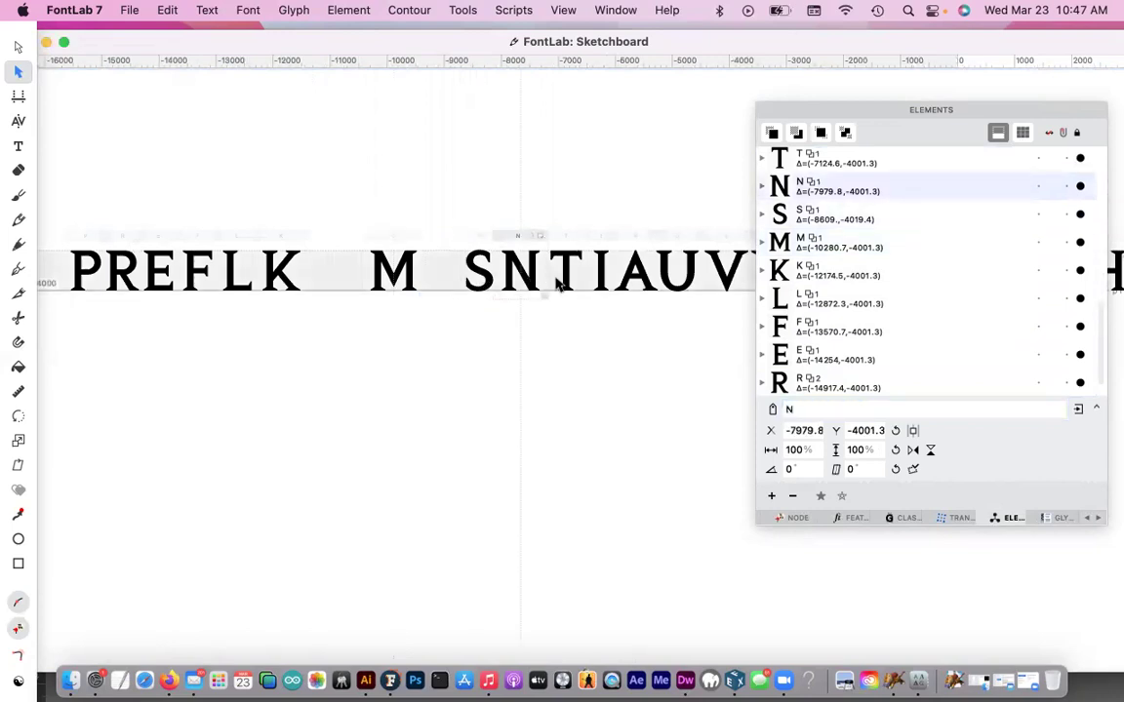
left_click(564, 281)
left_click(605, 278)
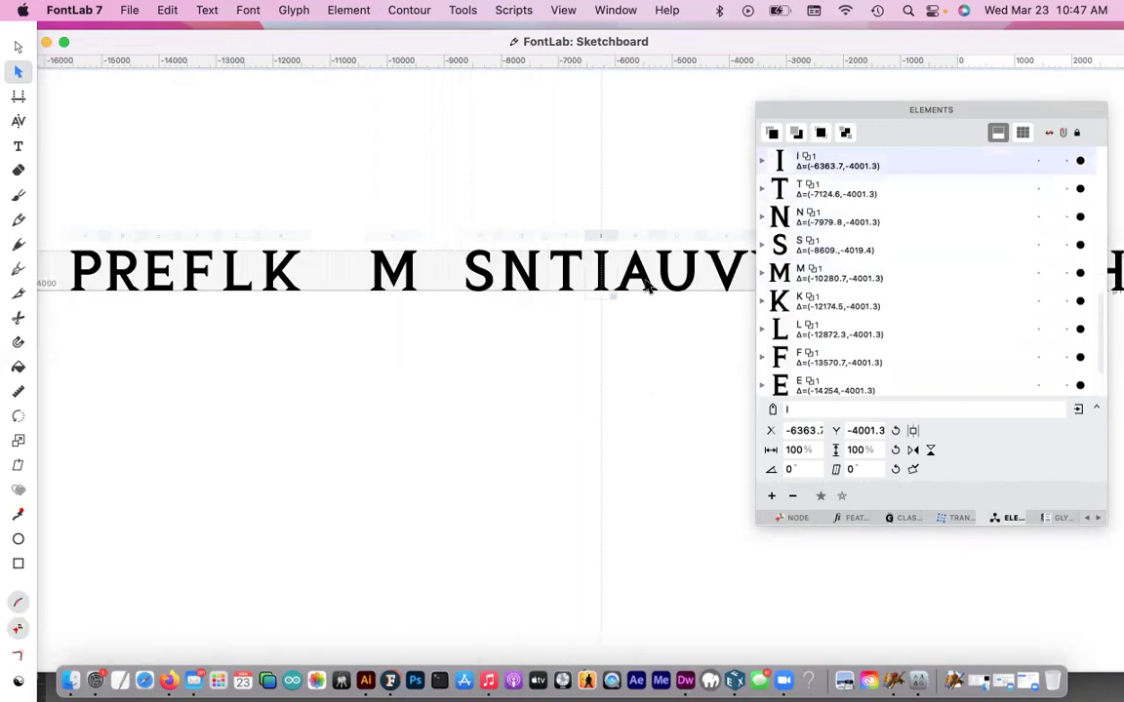
left_click(644, 278)
- Verify the element names of U, V, W, D, B, Y, Q, C, X, Z and O
scroll(396, 344, "right", 10)
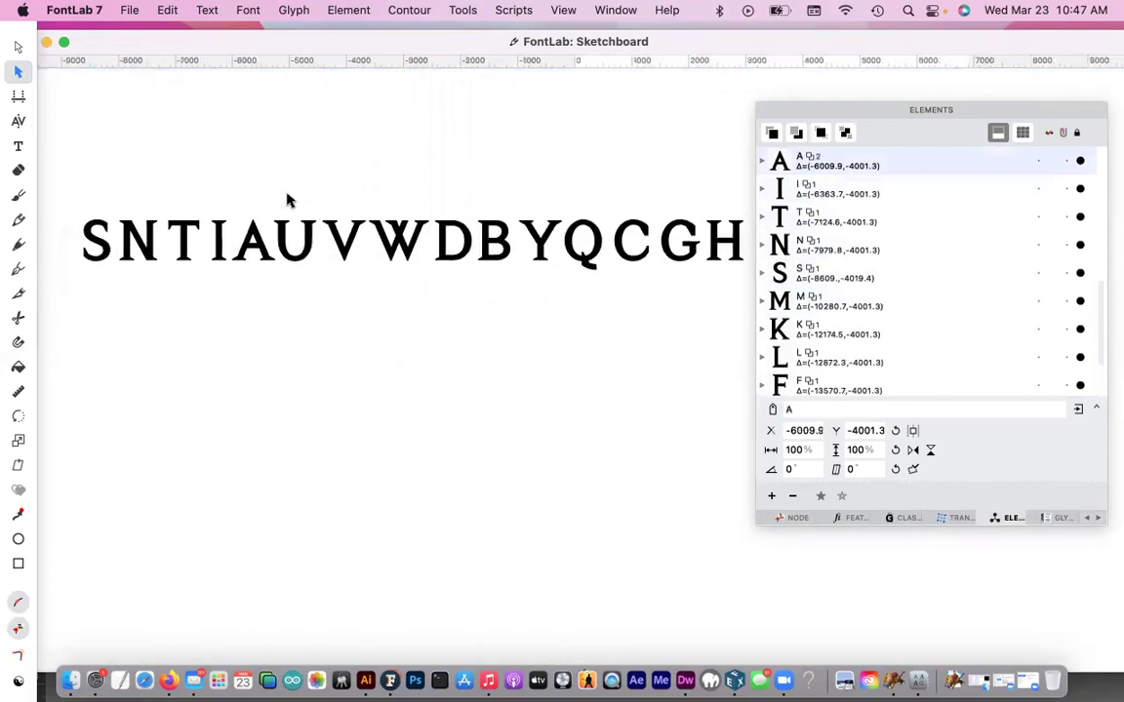
left_click(285, 216)
left_click(327, 227)
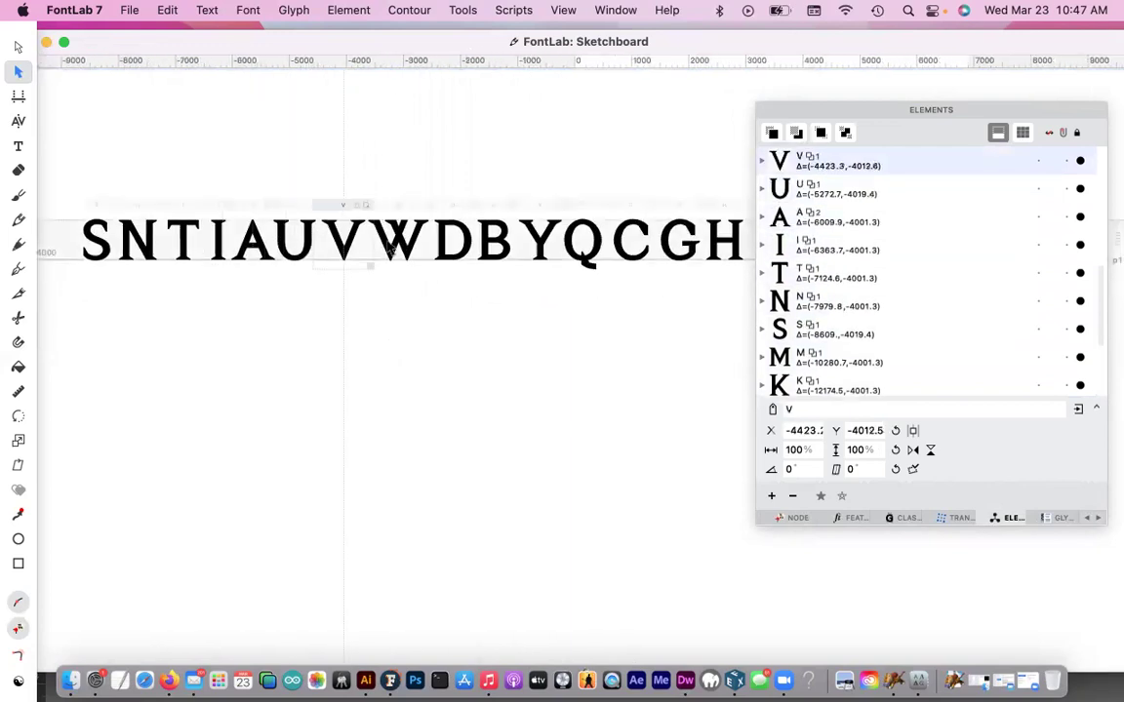
left_click(409, 239)
left_click(453, 239)
left_click(495, 239)
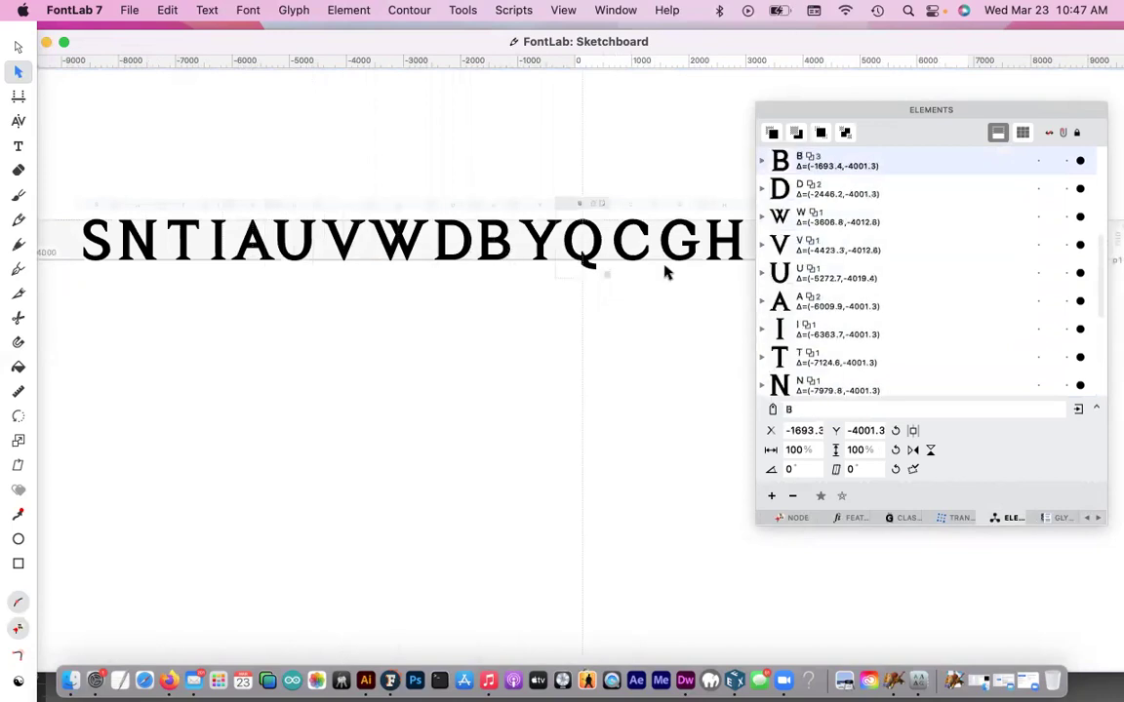
left_click(539, 239)
left_click(582, 239)
left_click(632, 239)
scroll(394, 298, "right", 6)
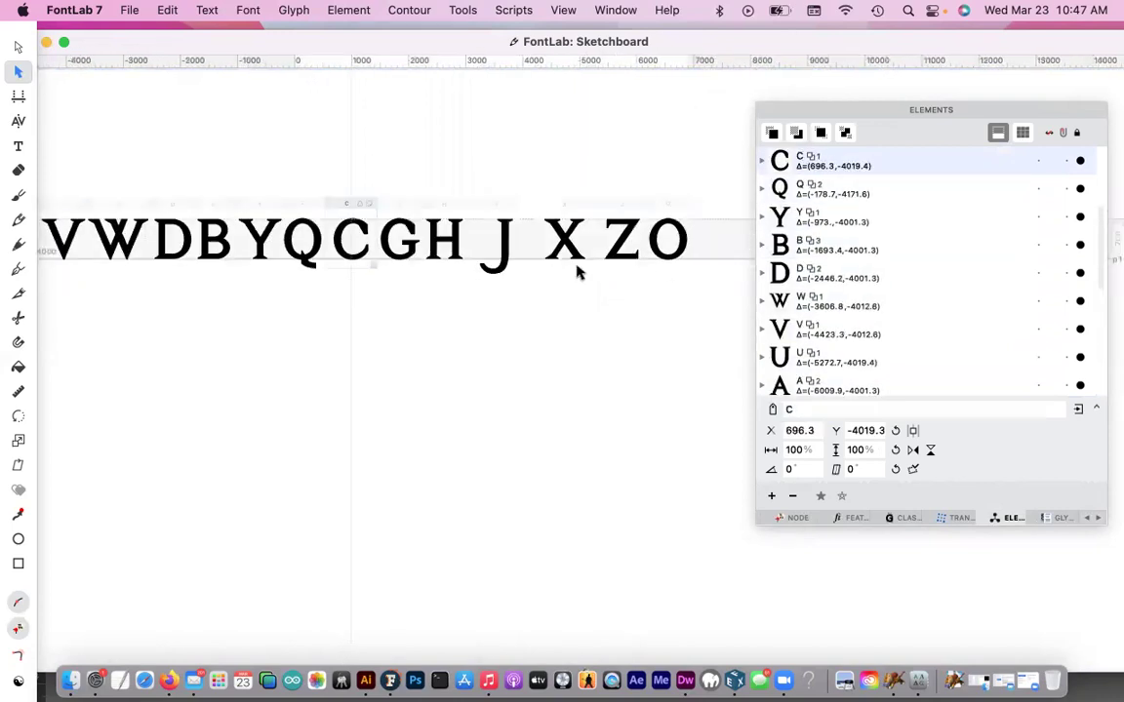
left_click(570, 249)
left_click(619, 239)
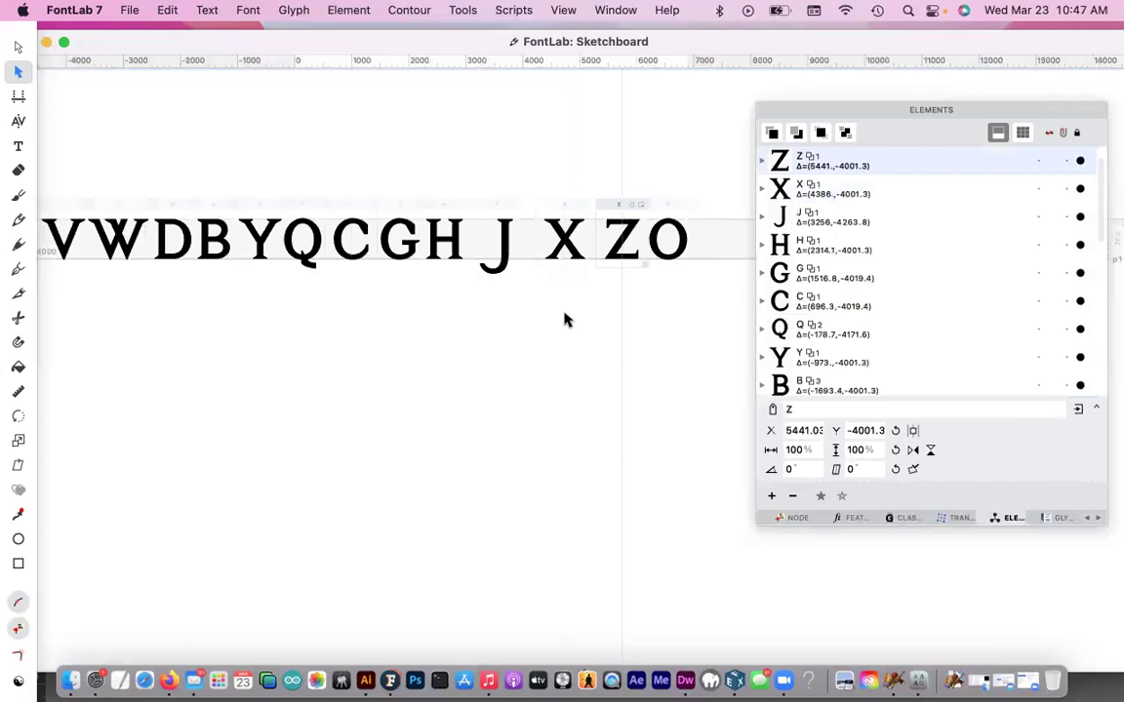
key("Tab")
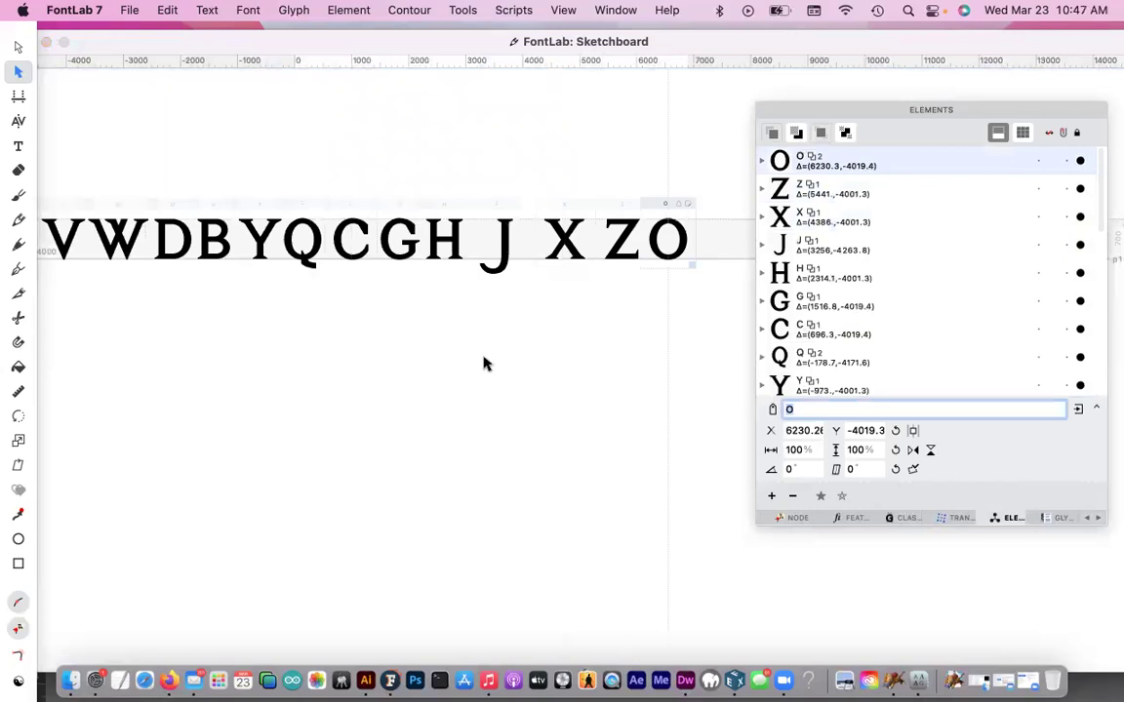
- Clear the selection and select every letter on the Sketchboard with Cmd+A
scroll(483, 366, "down", 2)
scroll(483, 366, "down", 2)
left_click_drag(369, 378, 586, 367)
scroll(458, 361, "left", 5)
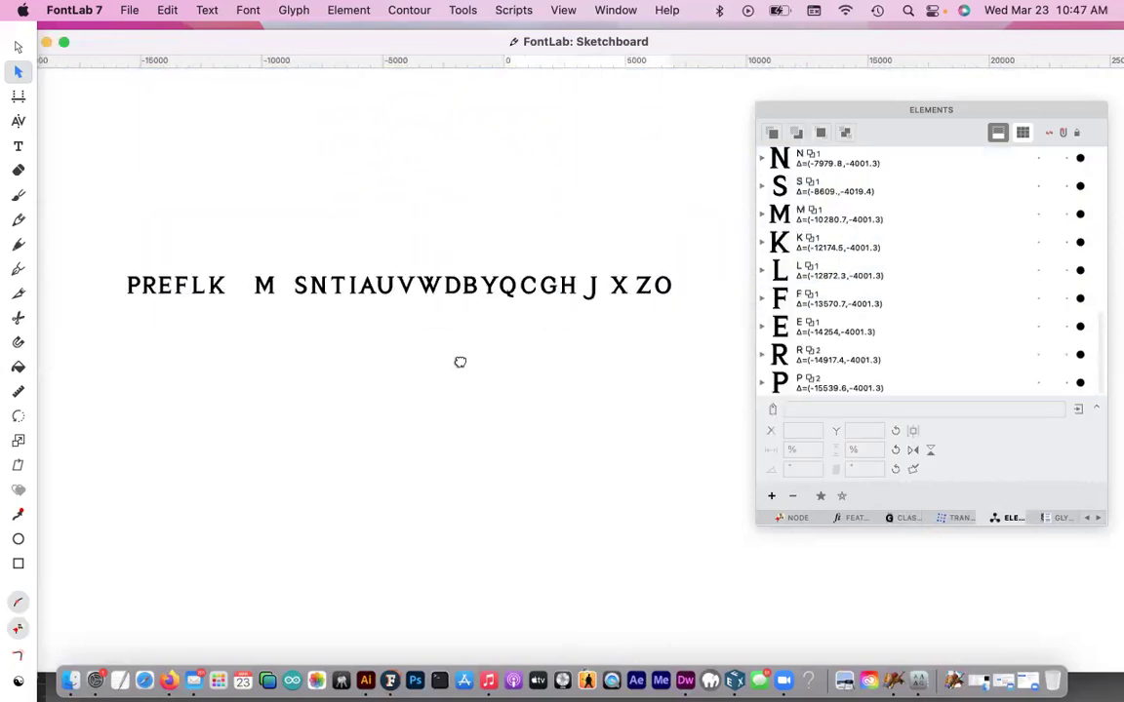
key("super+a")
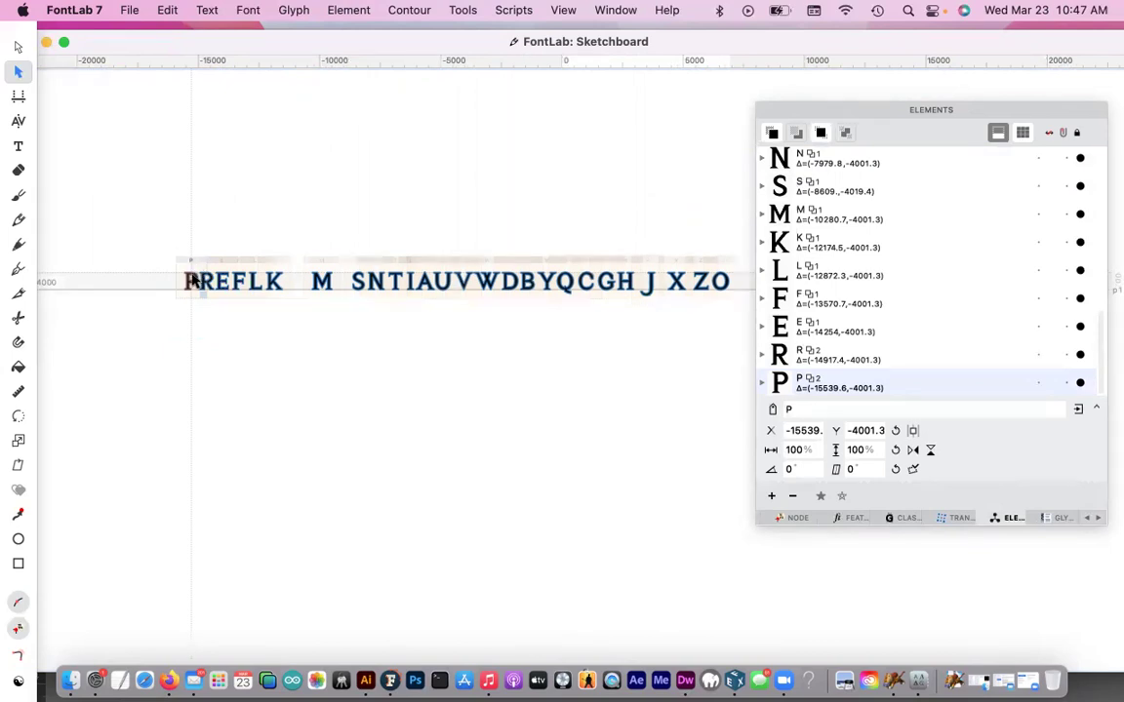
- Place the selected sketchboard letters into MyFont Regular via Place As Glyphs > Selected Elements
left_click(346, 11)
mouse_move(522, 115)
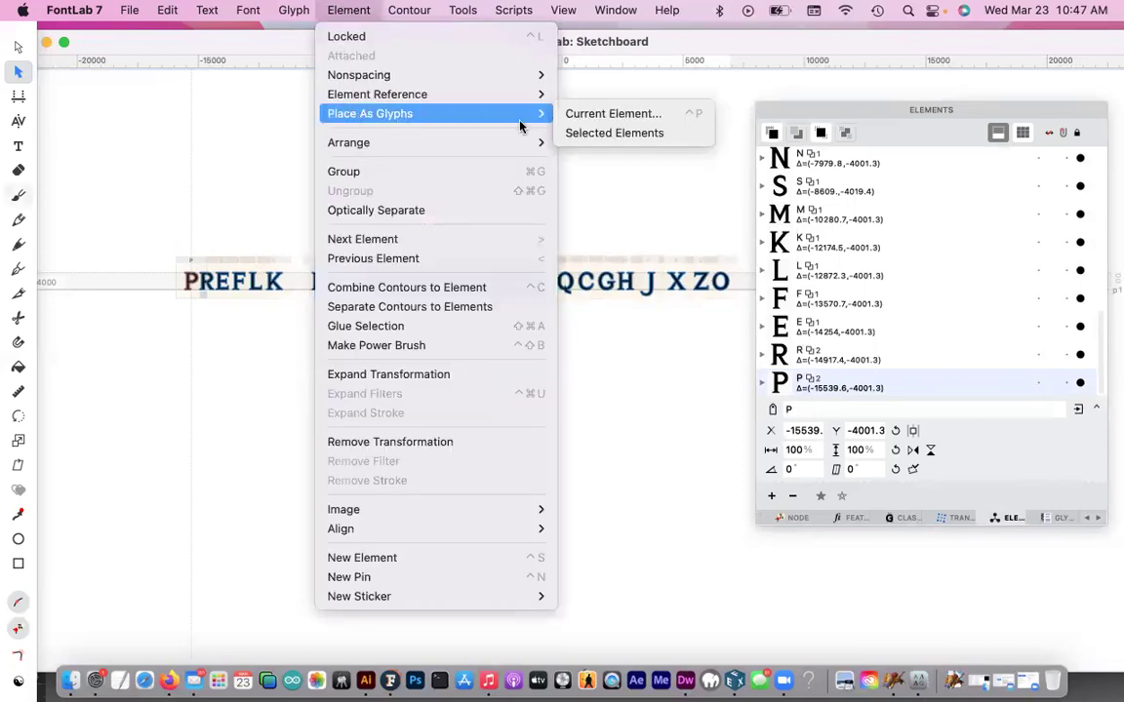
left_click(620, 133)
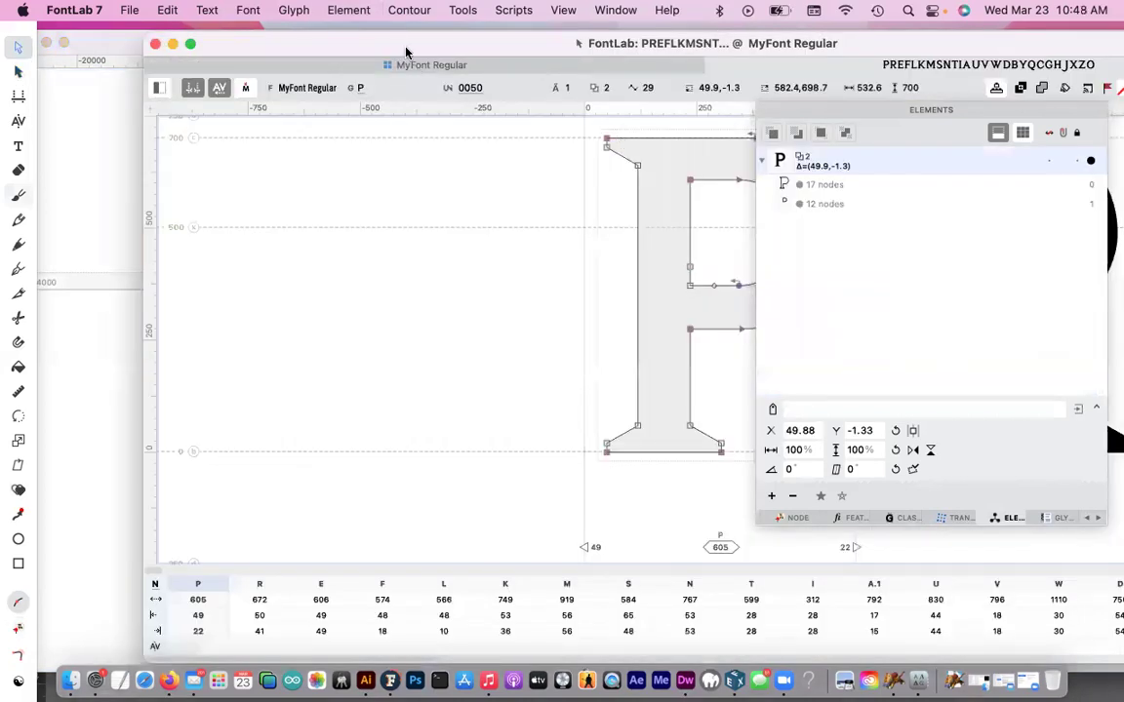
- Rearrange the glyph window and panels to expose the MyFont Regular glyph grid
left_click_drag(406, 50, 303, 43)
left_click(301, 55)
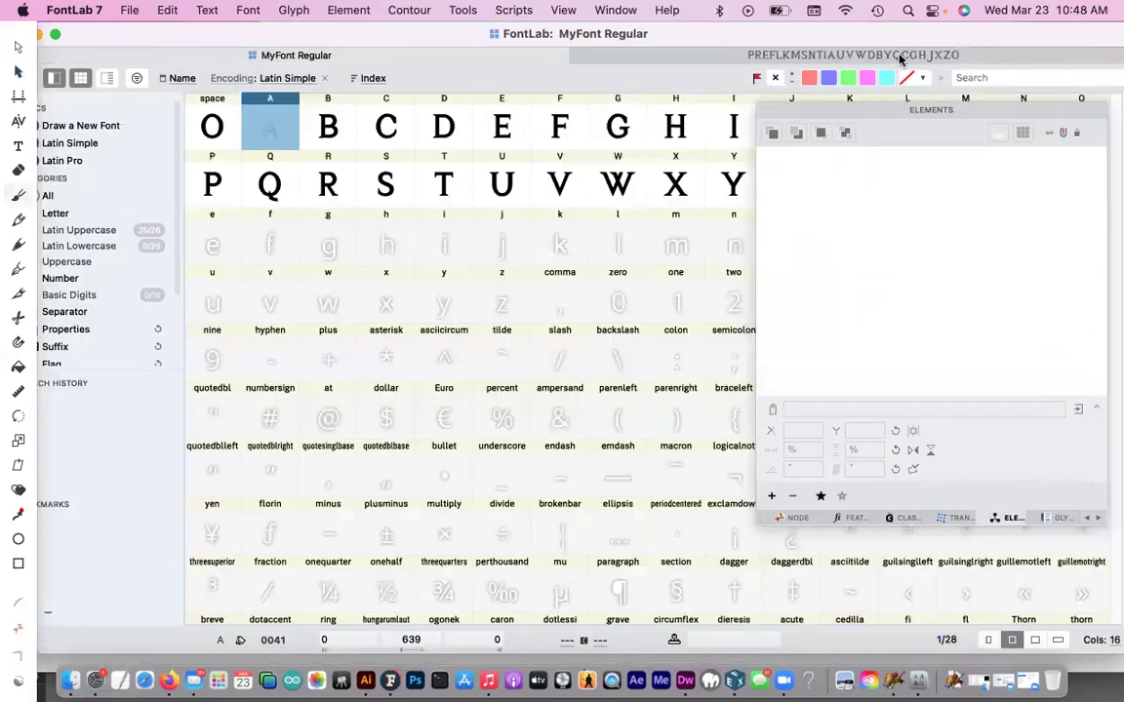
left_click_drag(849, 109, 868, 289)
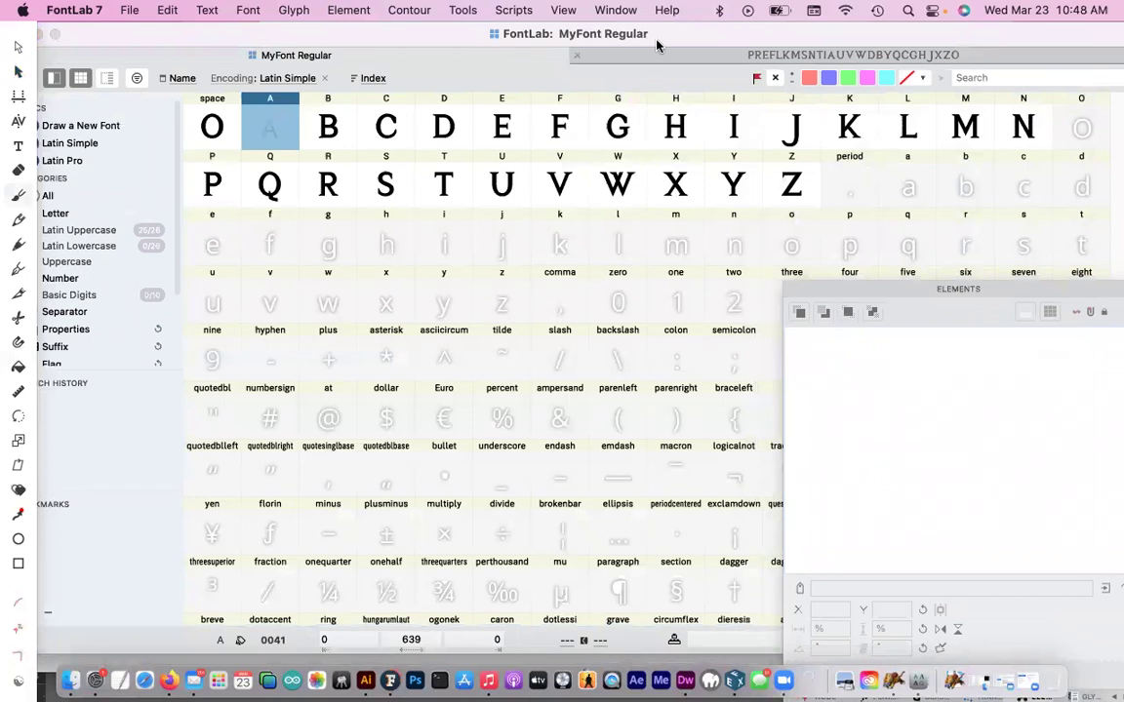
mouse_move(662, 36)
left_mouse_down()
mouse_move(692, 37)
mouse_move(676, 37)
left_mouse_up()
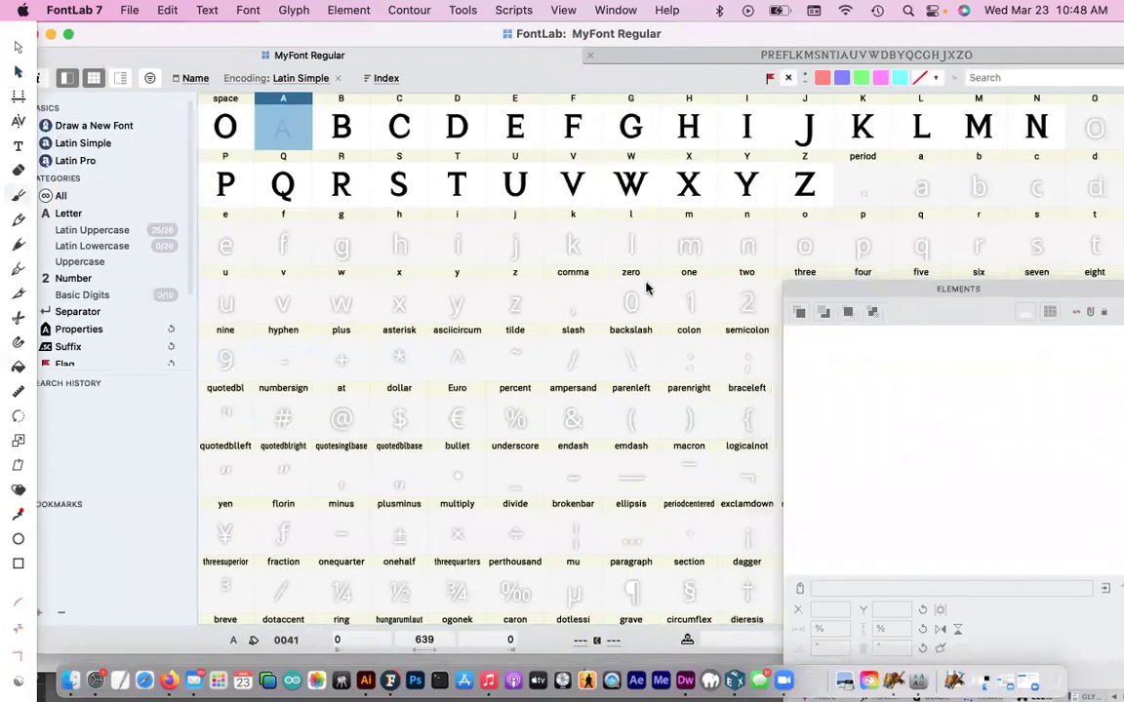
left_click(539, 317)
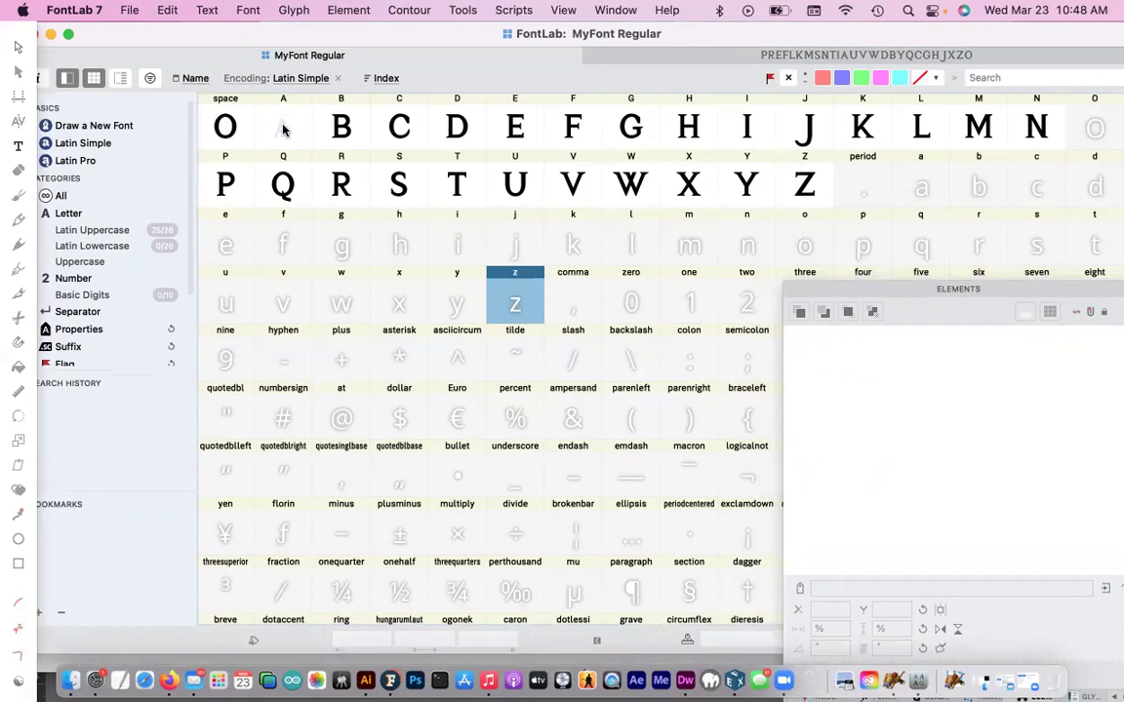
- Move the O drawing from the space slot into the O glyph slot
left_click(208, 115)
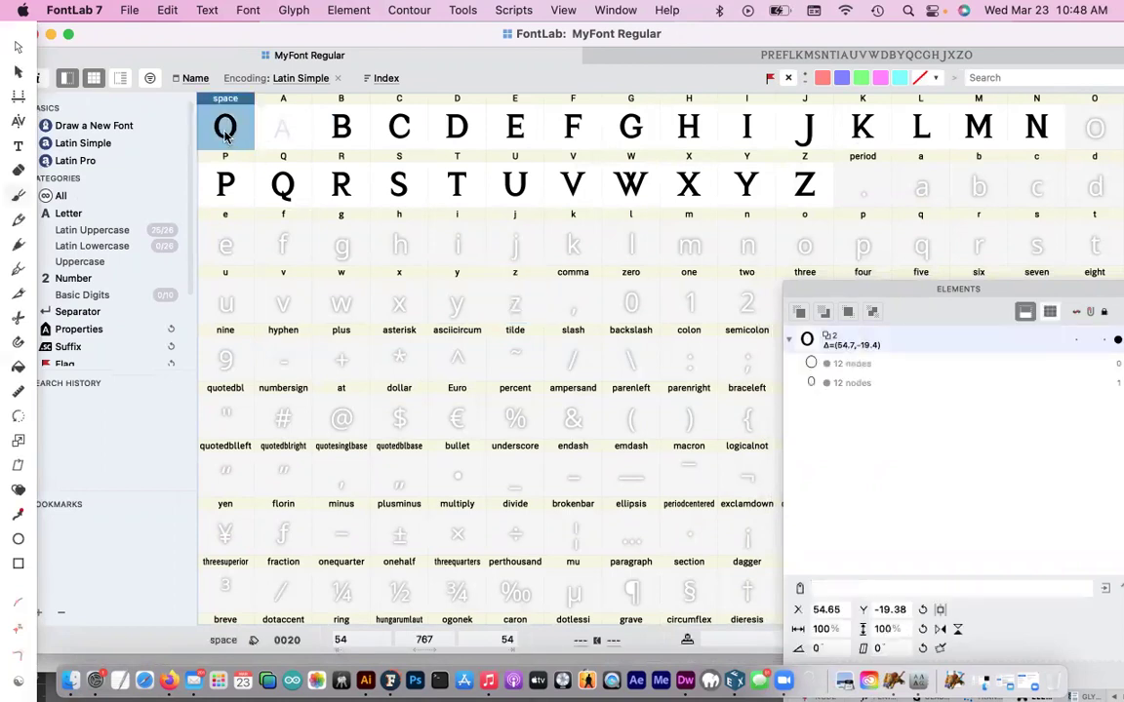
left_click_drag(223, 137, 1098, 127)
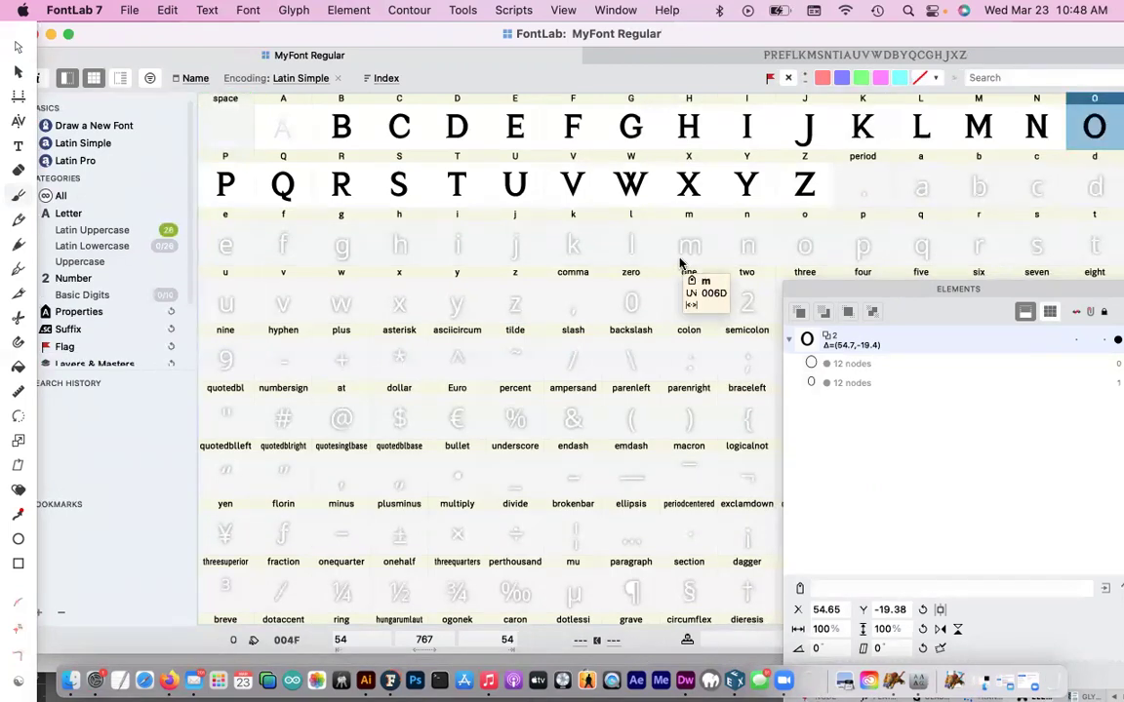
left_click_drag(710, 33, 676, 37)
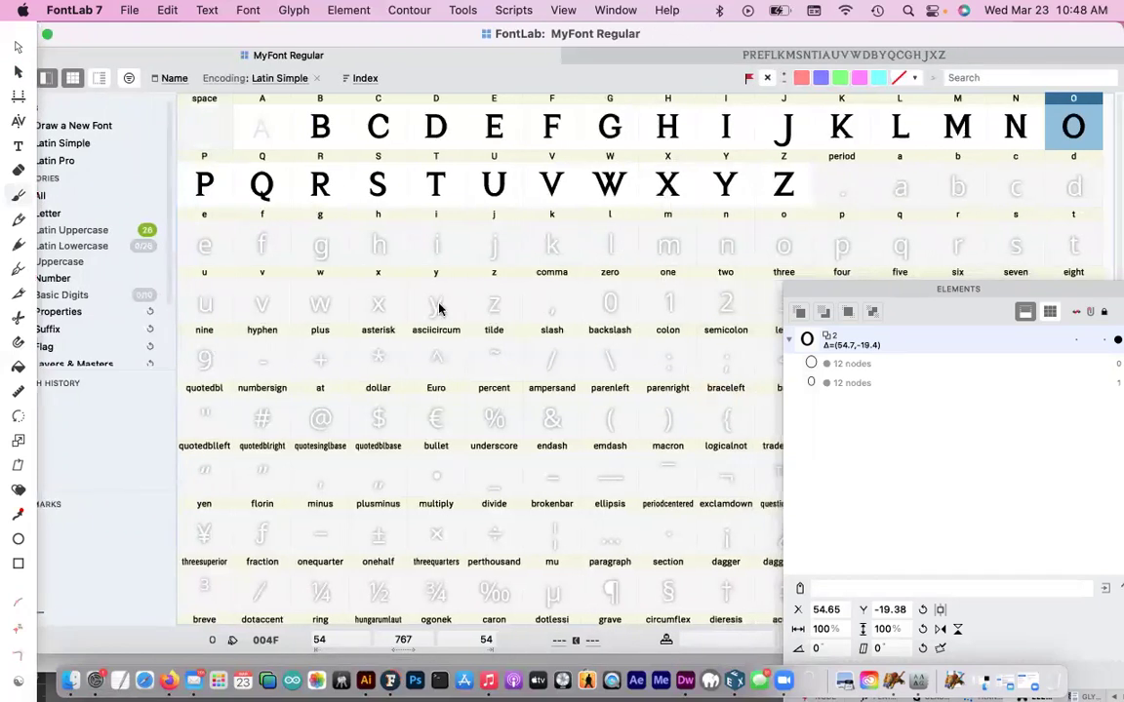
scroll(527, 356, "down", 5)
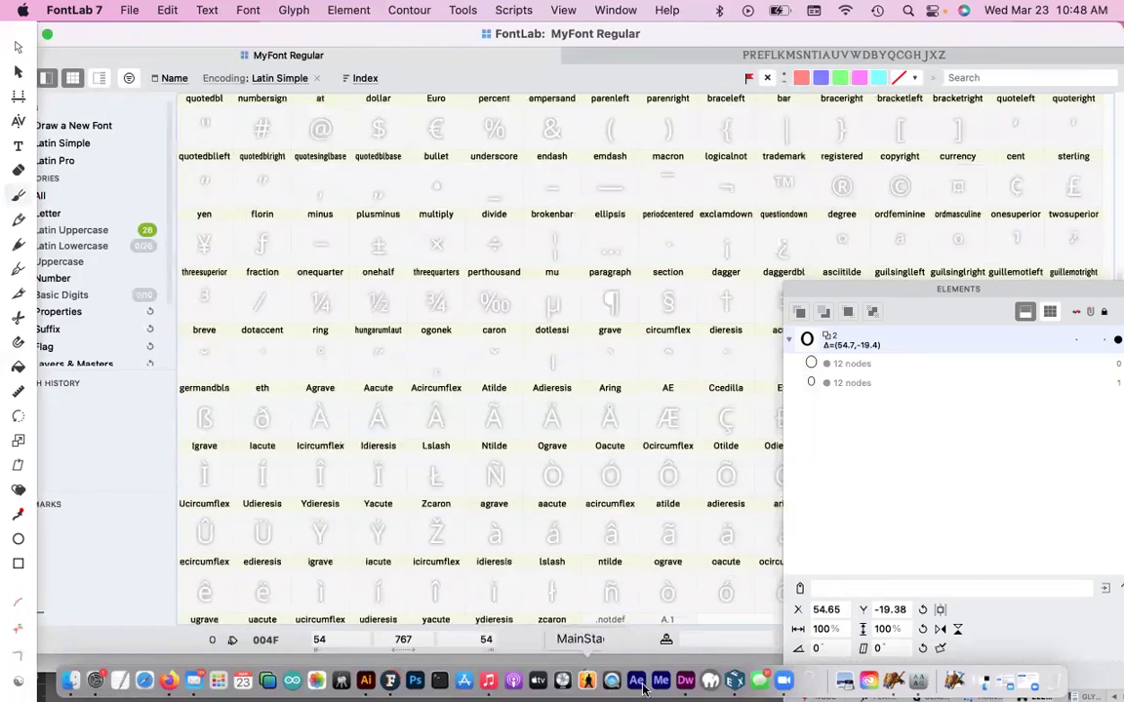
- Paste the A.1 letterform into the A glyph, replacing its contents, then select uppercase A–Z
scroll(556, 449, "down", 1)
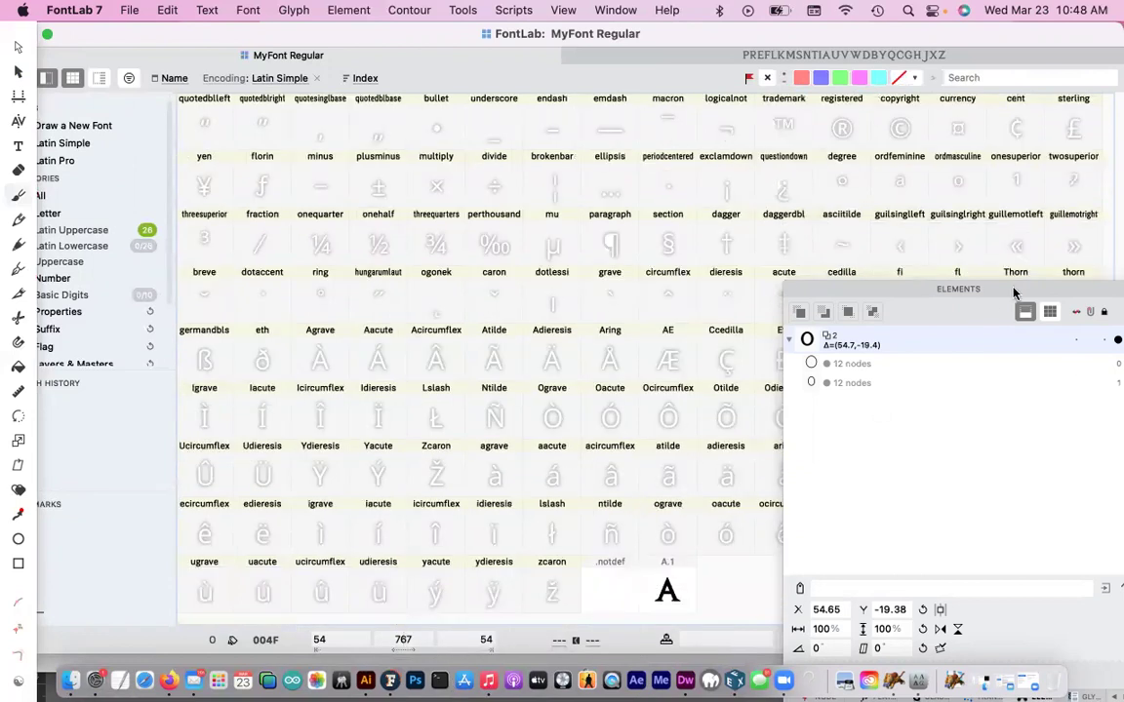
left_click_drag(1015, 289, 955, 150)
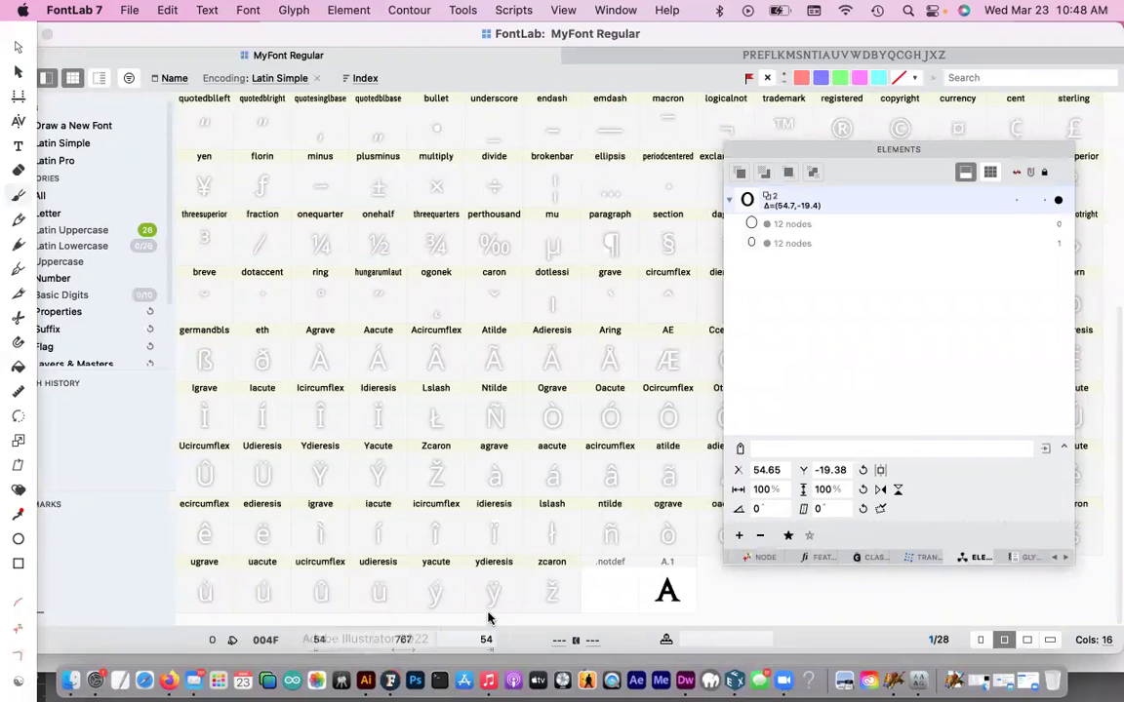
left_click(669, 597)
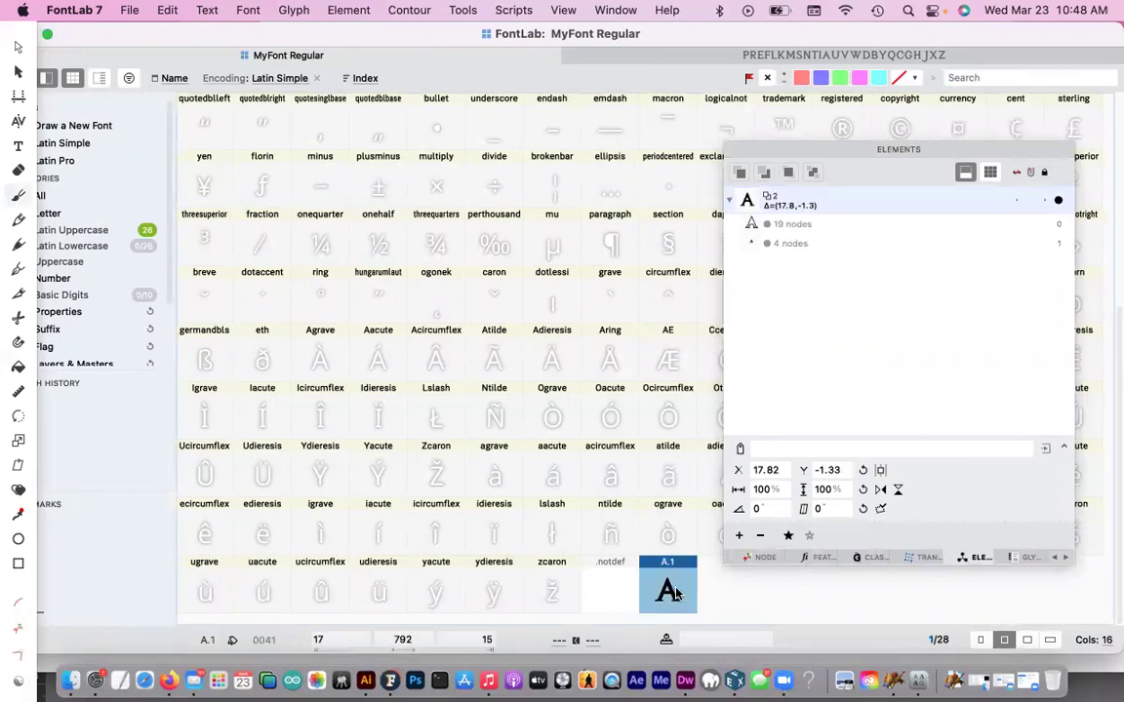
scroll(332, 284, "up", 1)
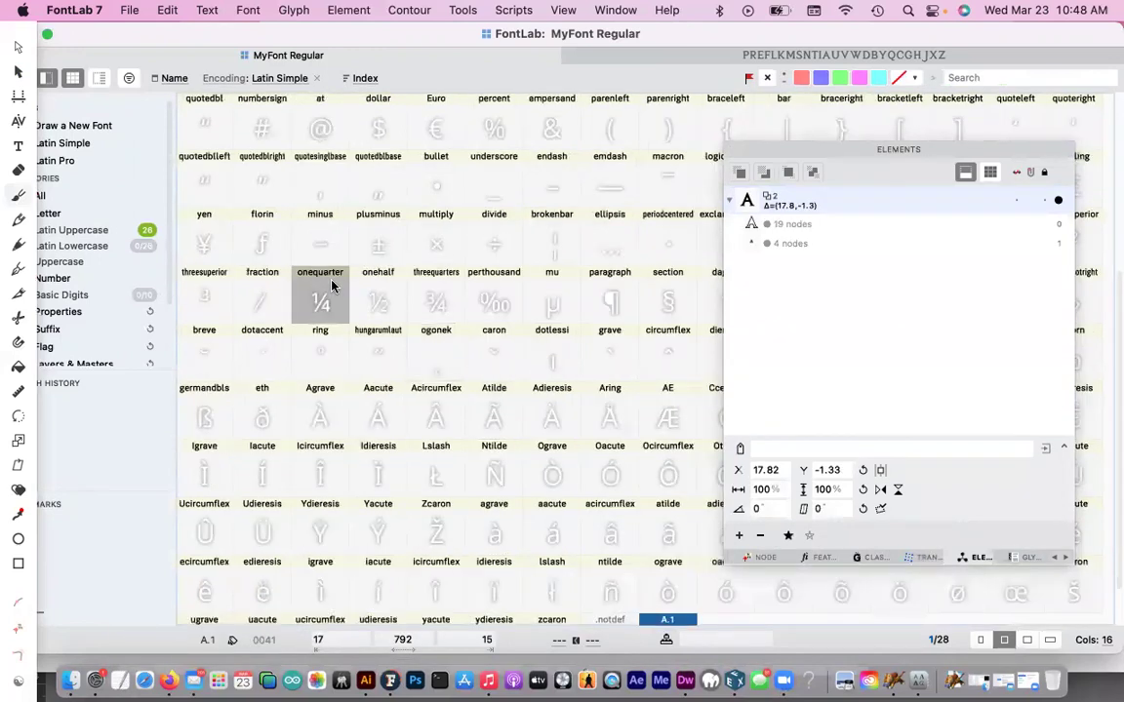
scroll(332, 285, "up", 5)
left_click(259, 117)
key("super+v")
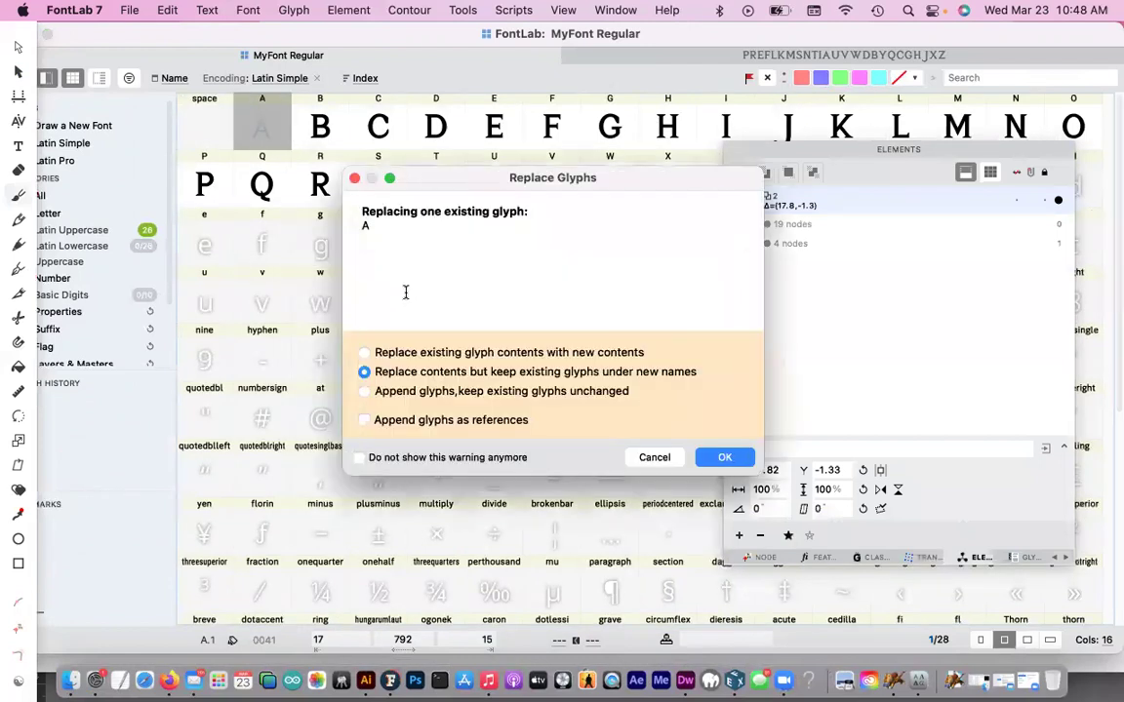
left_click(552, 356)
left_click(723, 457)
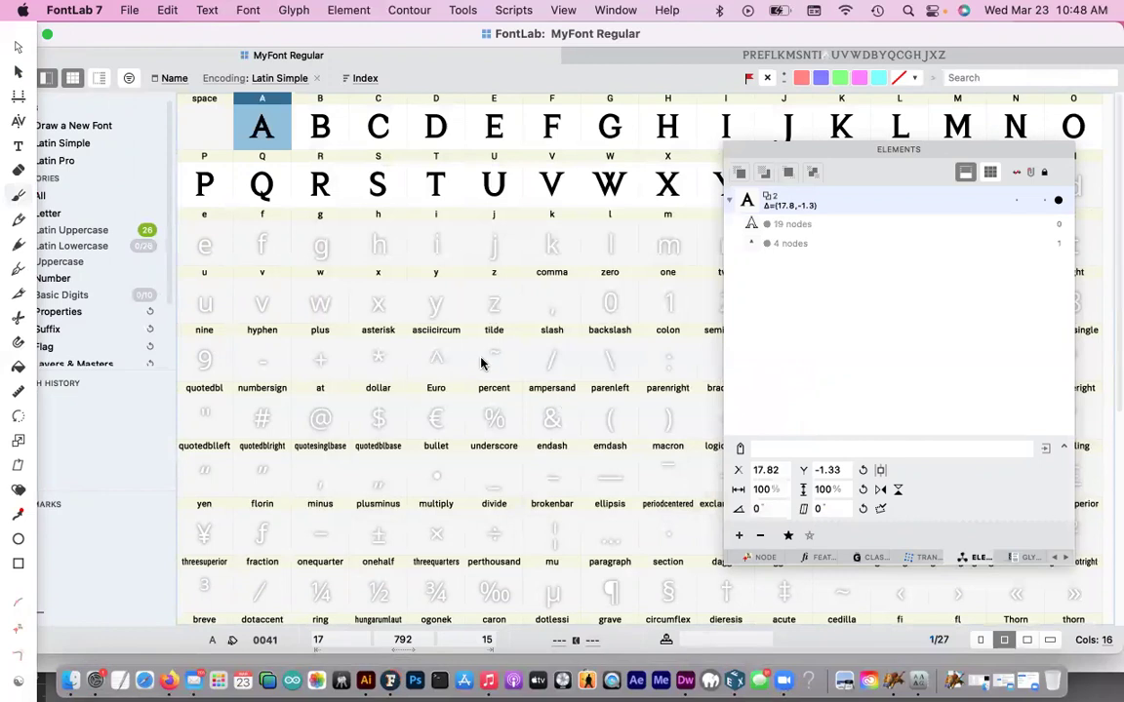
left_click_drag(810, 147, 868, 301)
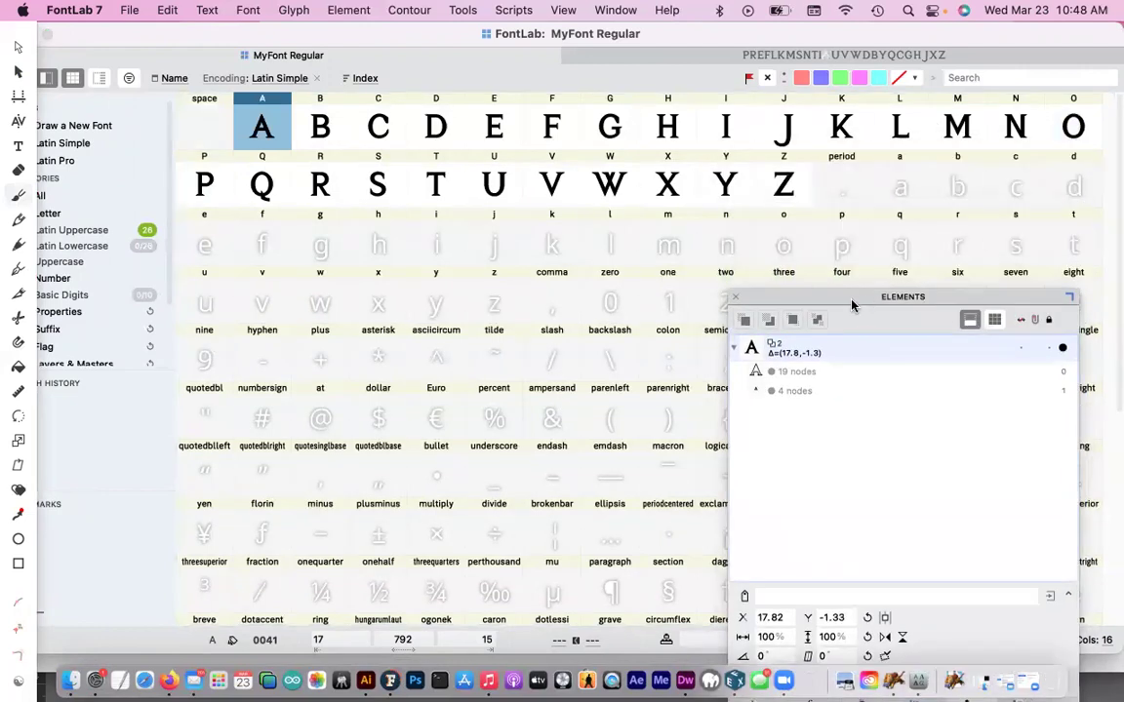
left_click(785, 195, "shift")
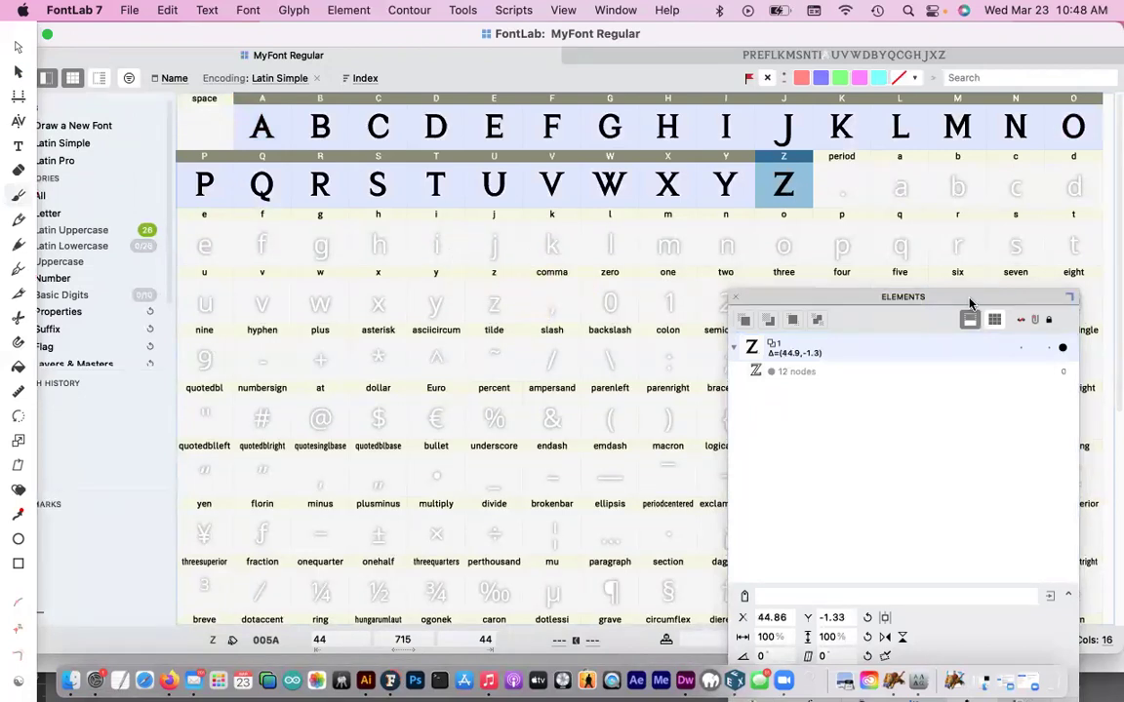
- Show the selected glyphs' properties and open them in a glyph window to inspect
left_click_drag(969, 303, 994, 158)
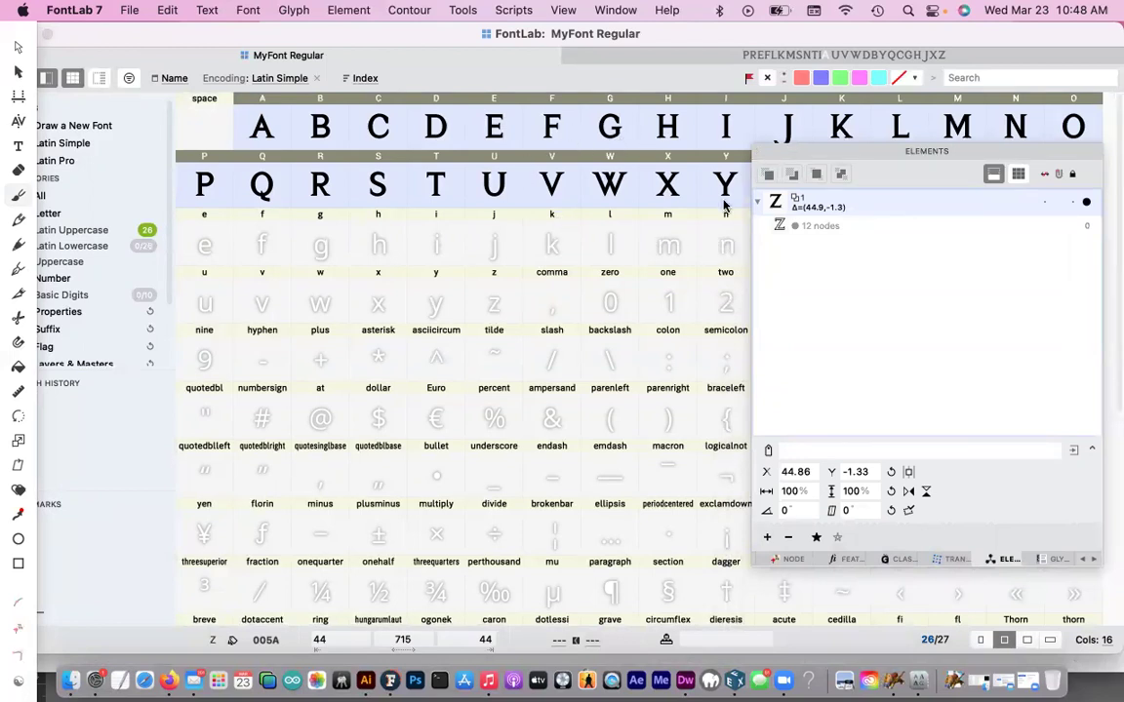
left_click(1050, 559)
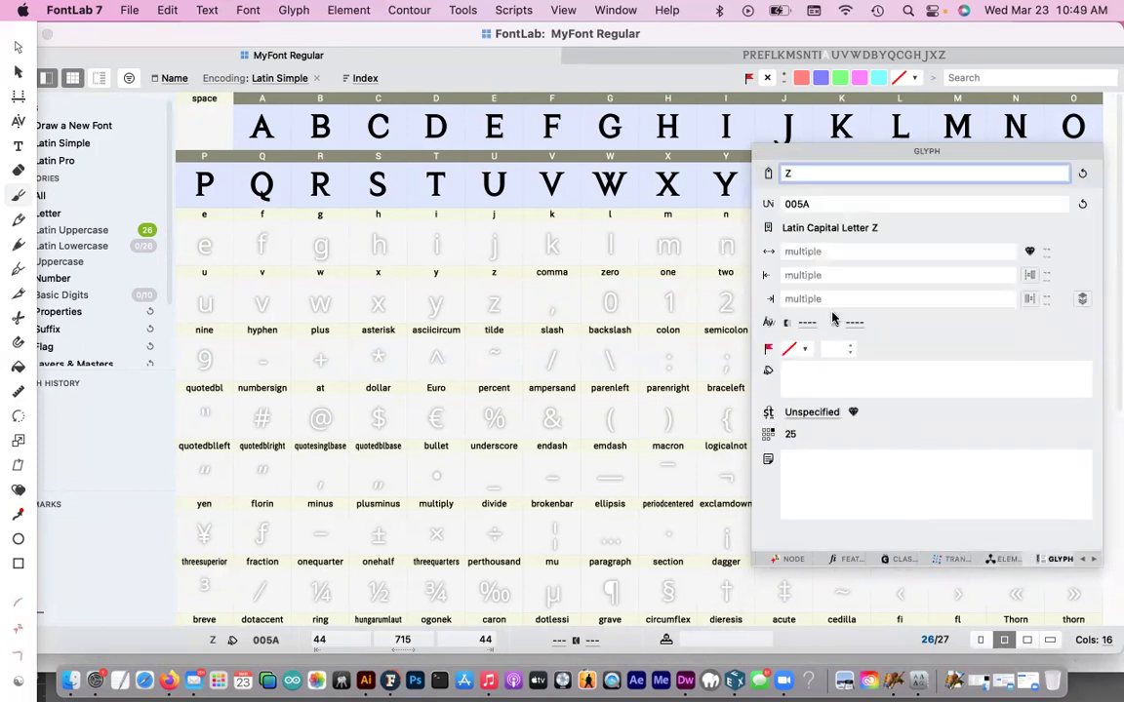
double_click(317, 124)
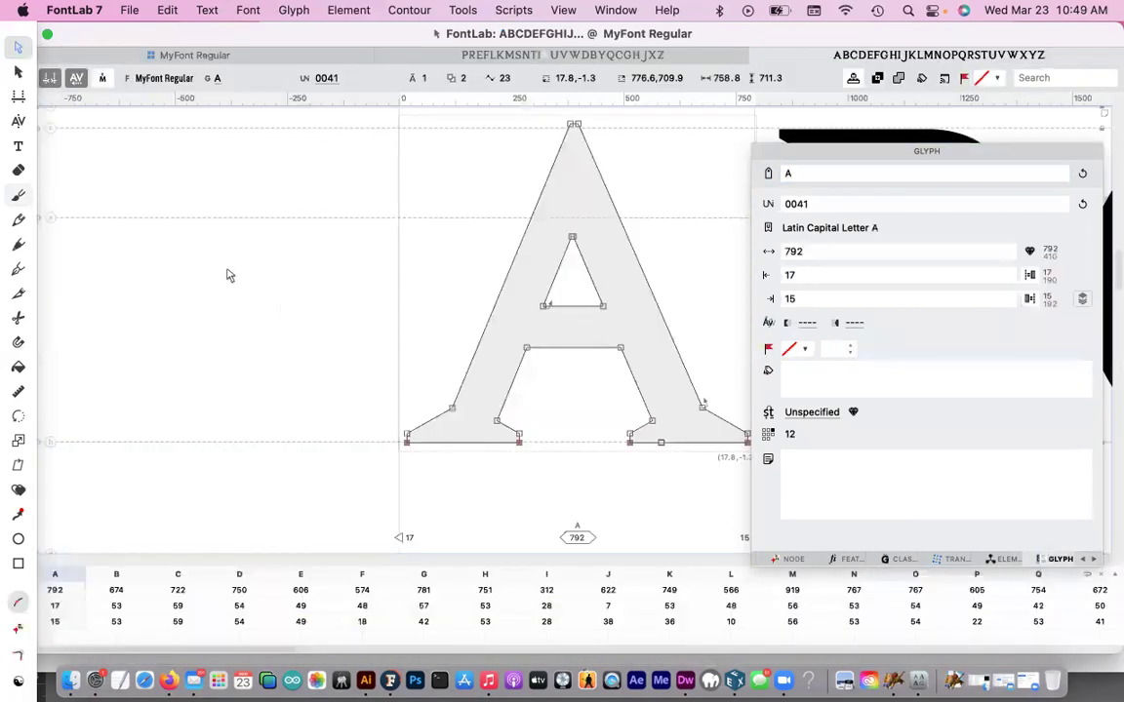
scroll(276, 278, "right", 5)
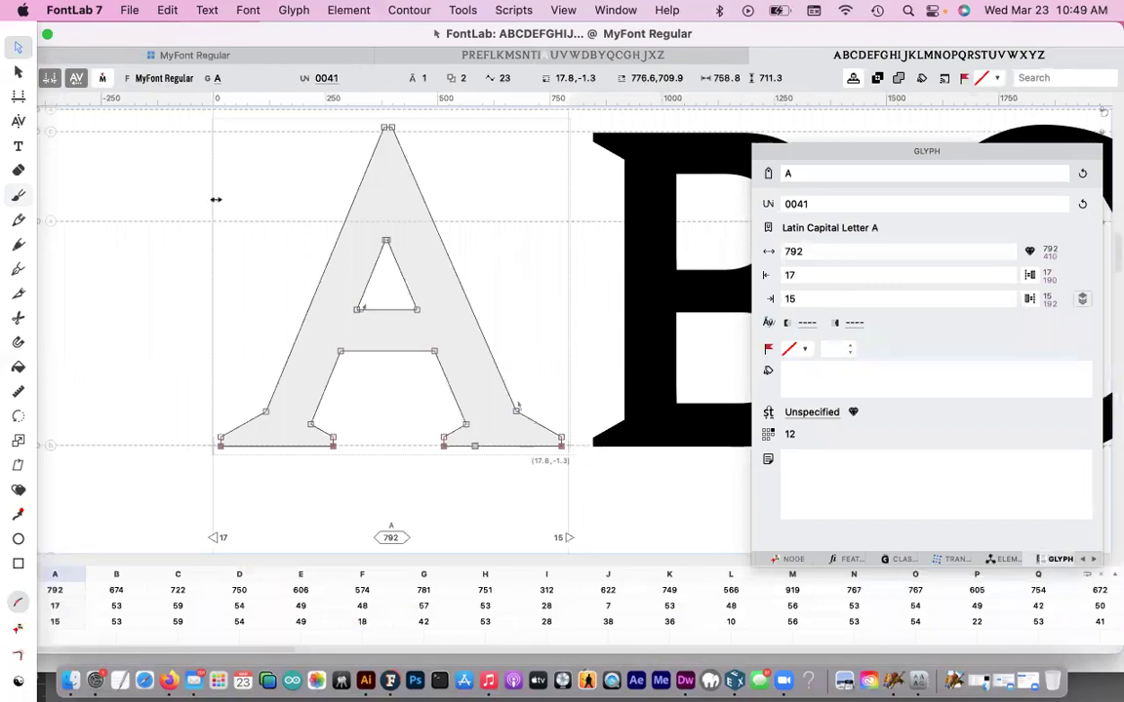
left_click(215, 53)
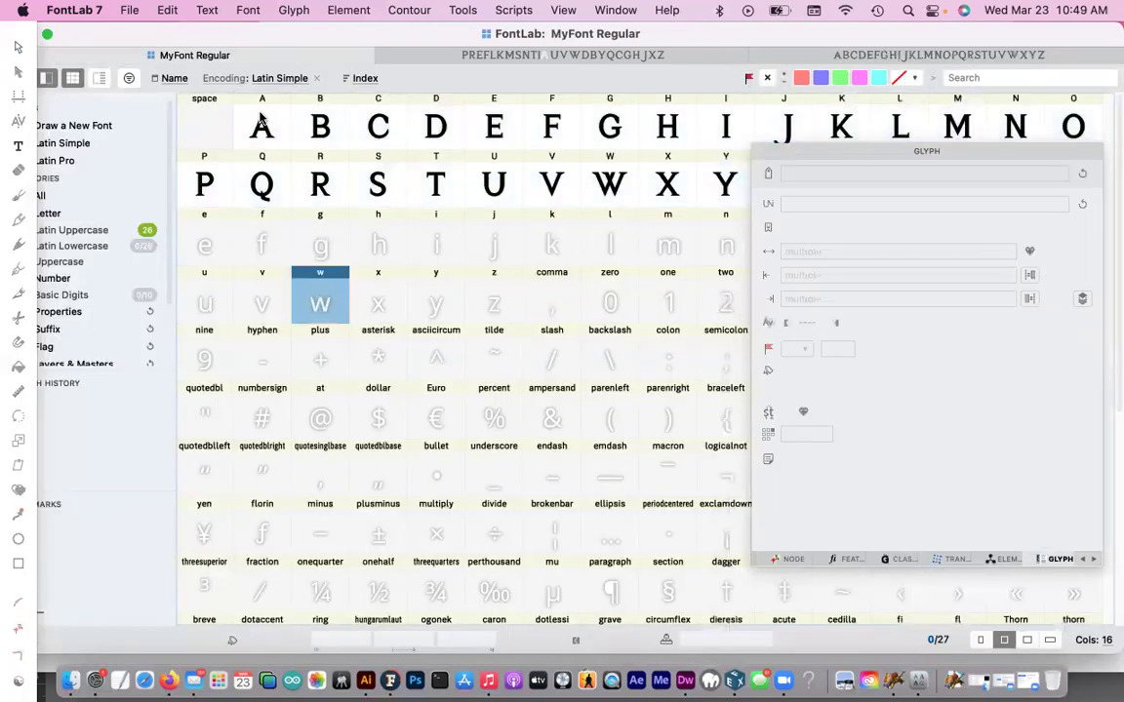
- Widen glyph A's advance to 2491 units, leaving a 1714 right sidebearing, then reselect A
double_click(260, 119)
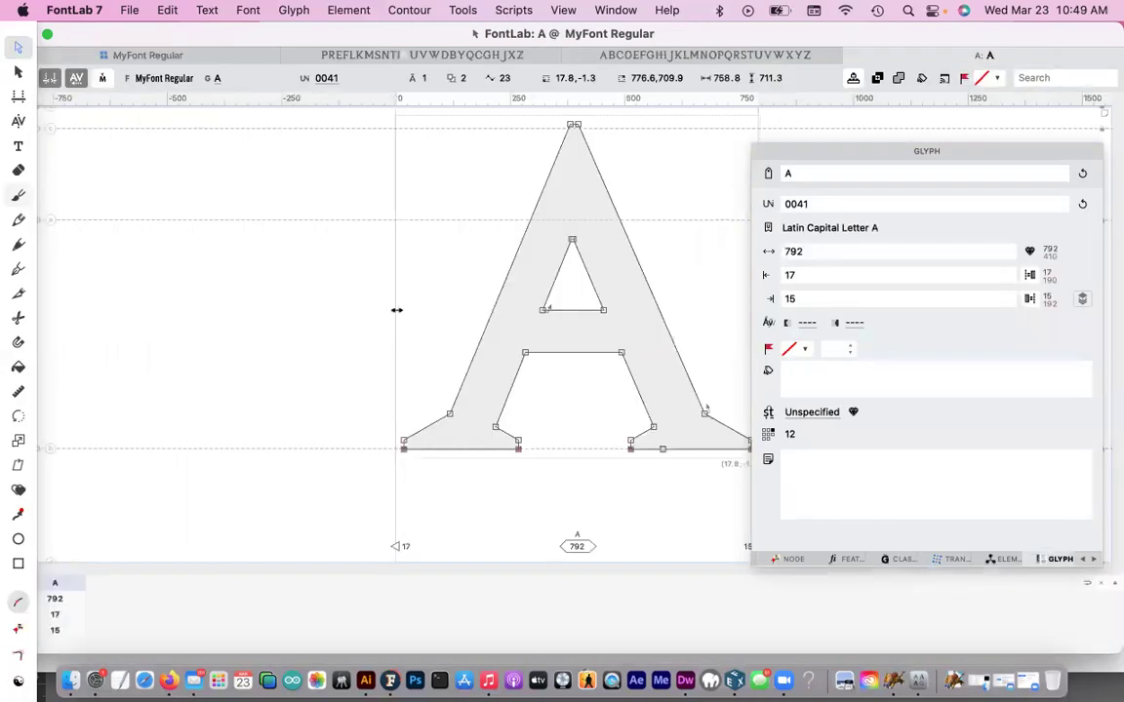
key("space")
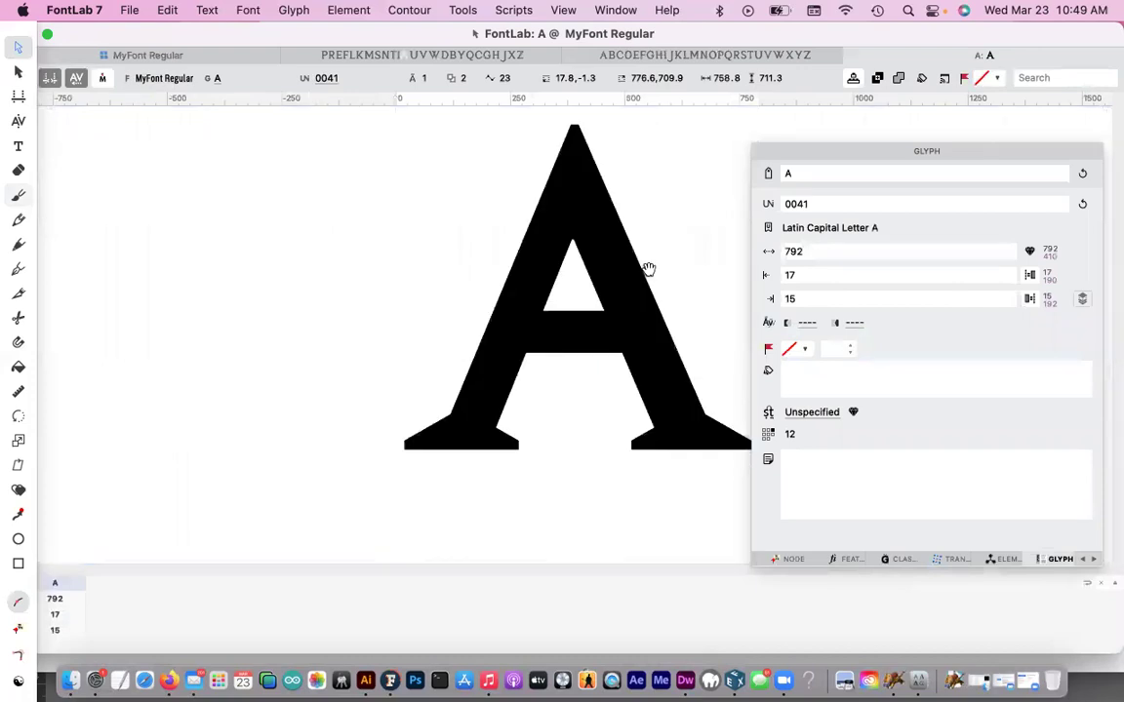
left_click_drag(741, 296, 1120, 322)
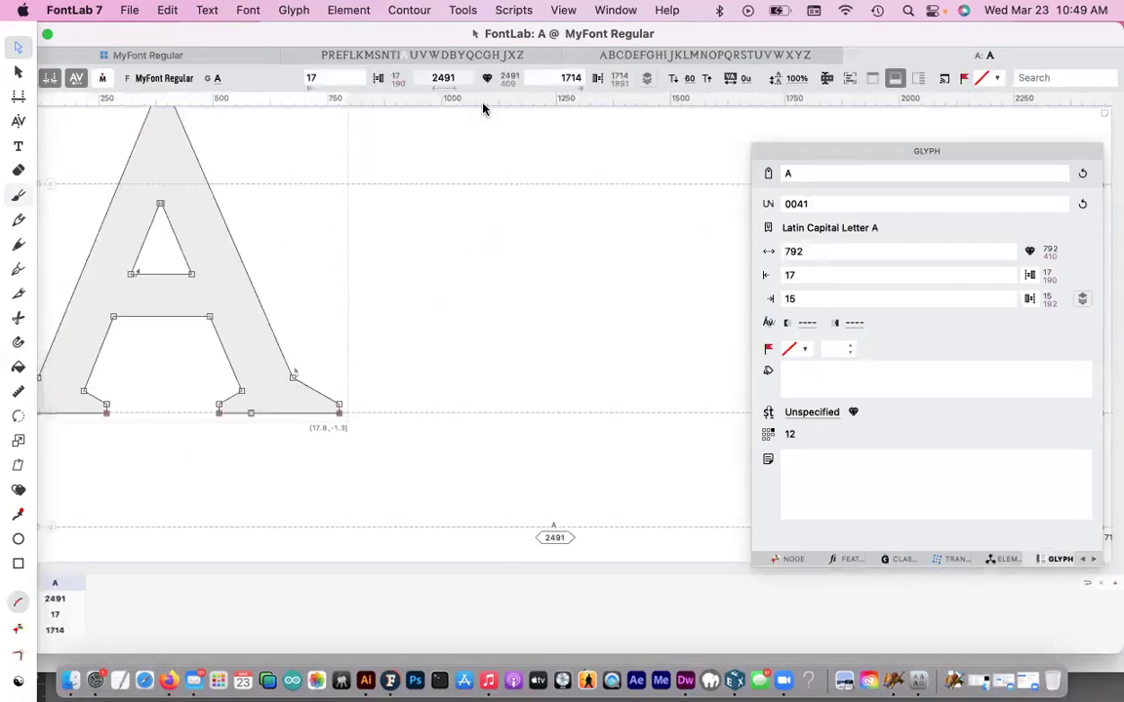
left_click(178, 60)
left_click(321, 359)
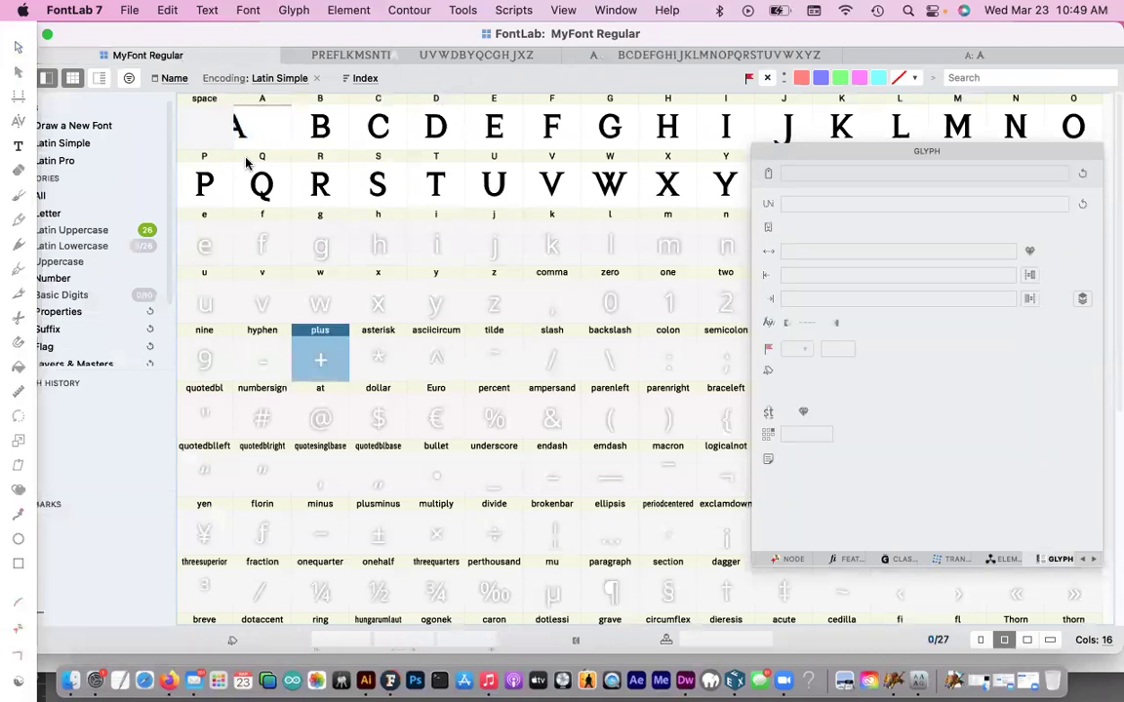
left_click(251, 123)
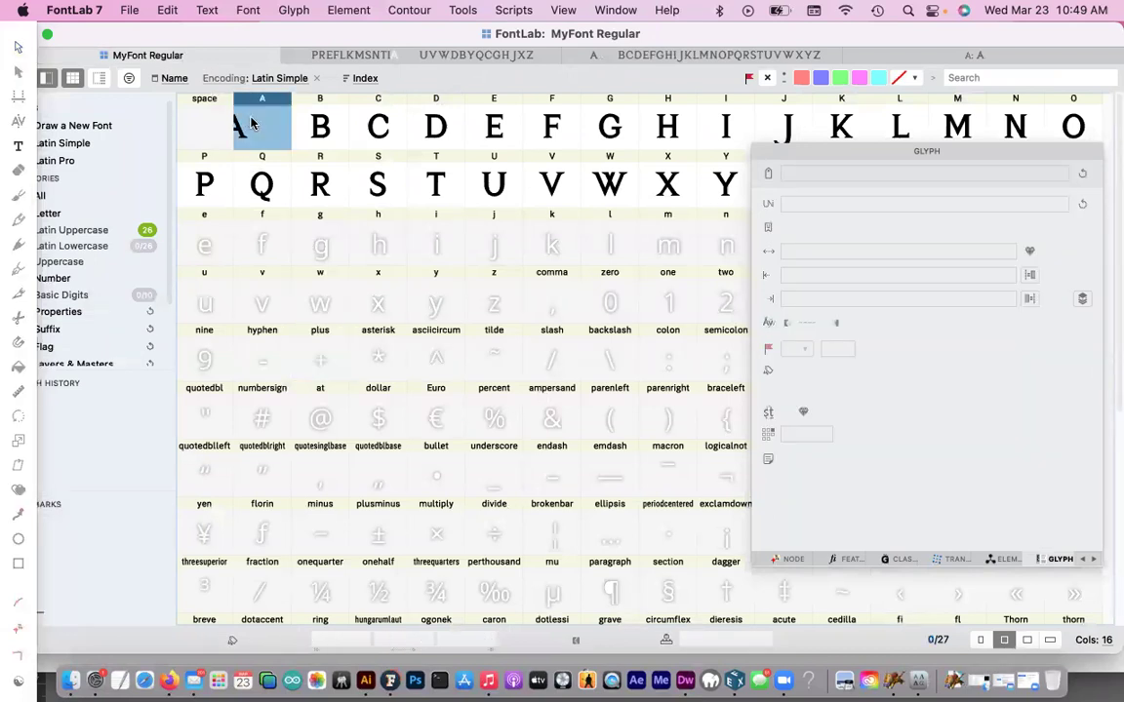
left_click_drag(783, 148, 829, 193)
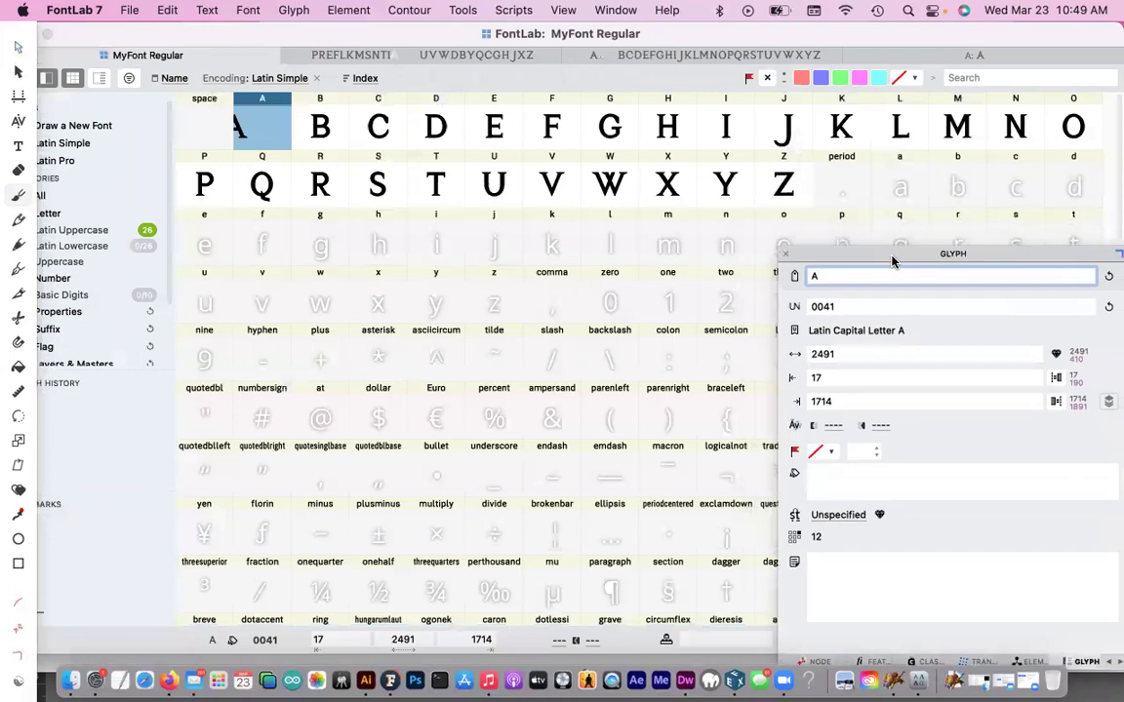
- Select uppercase A through Z and set both left and right sidebearings to 50
left_click(790, 186, "shift")
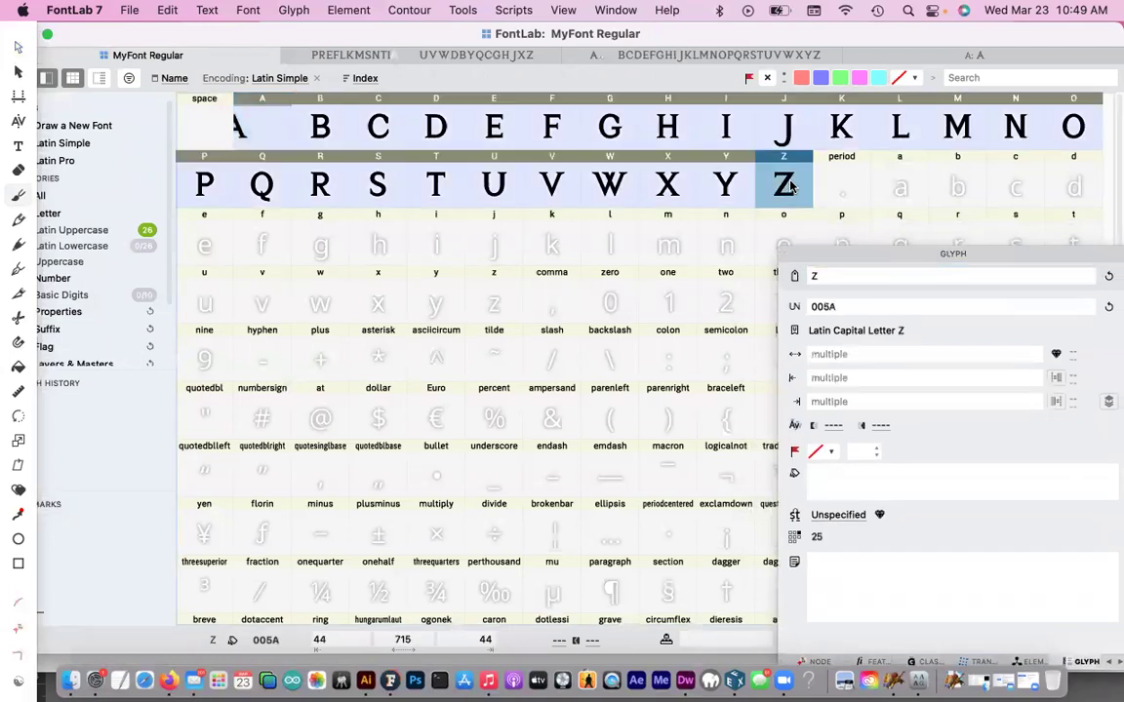
left_click_drag(878, 259, 845, 184)
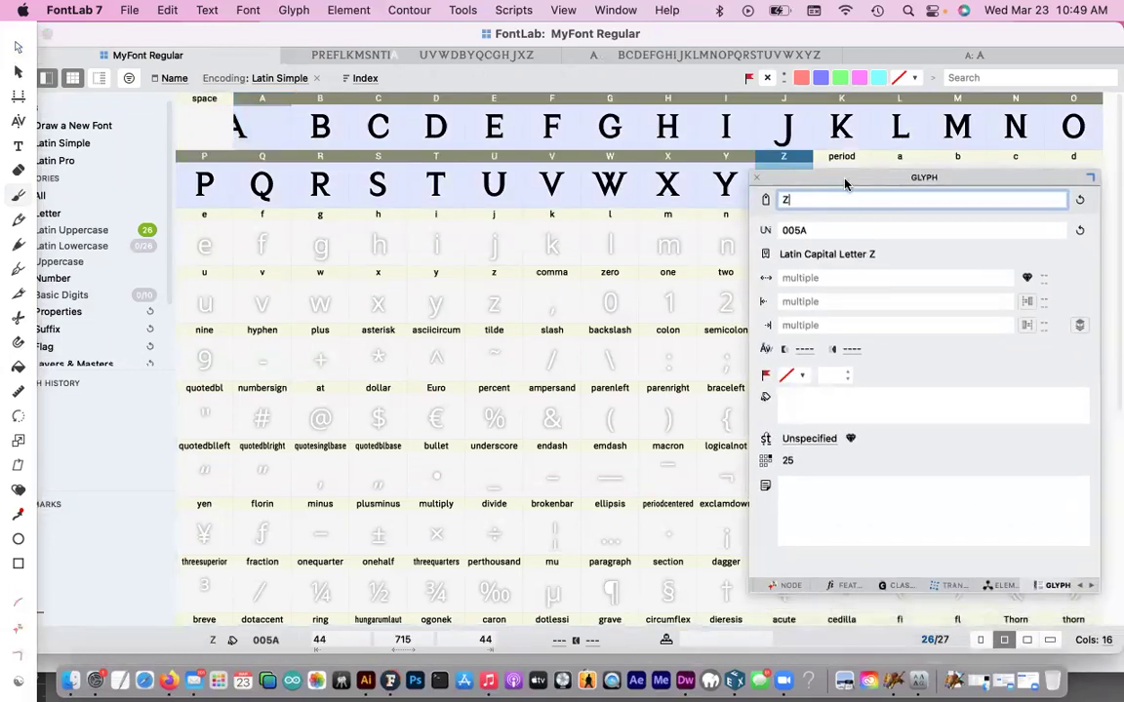
left_click(808, 325)
left_click(802, 299)
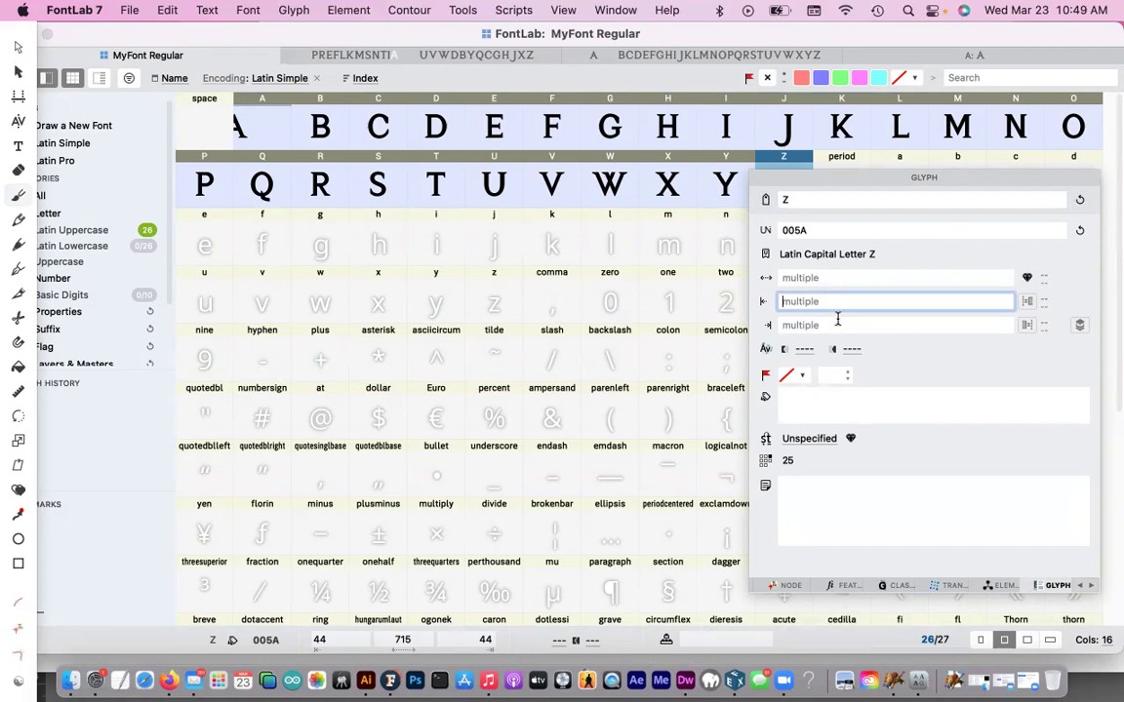
type("50")
key("Tab")
type("5")
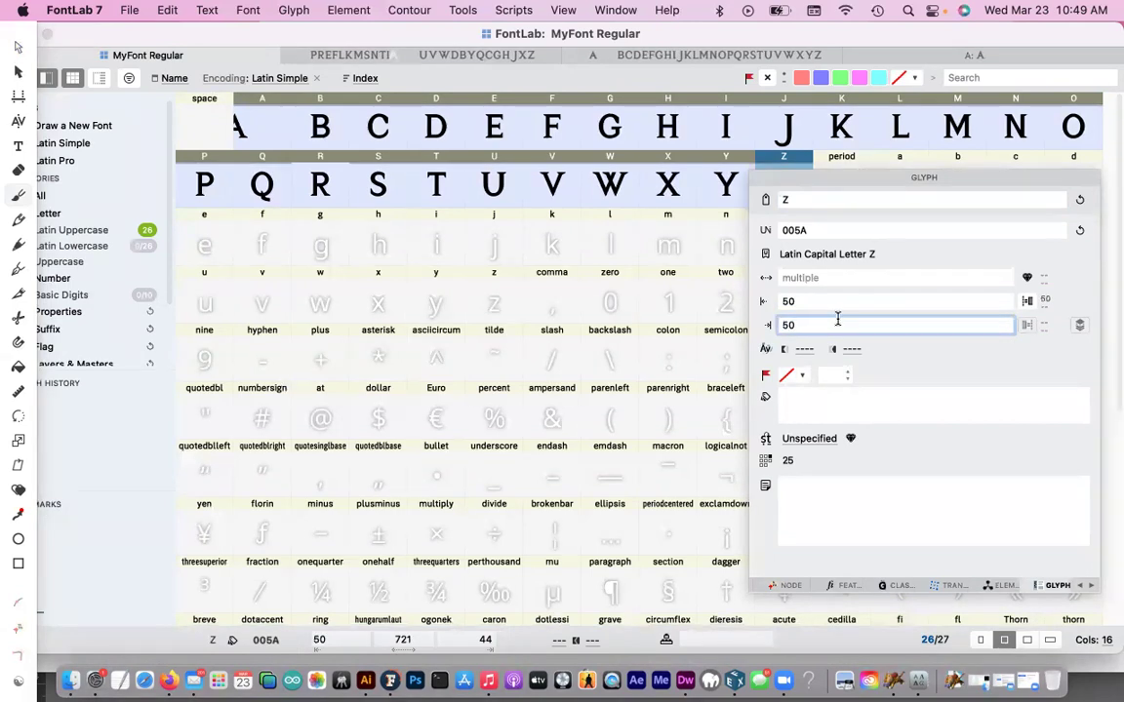
type("0")
key("Return")
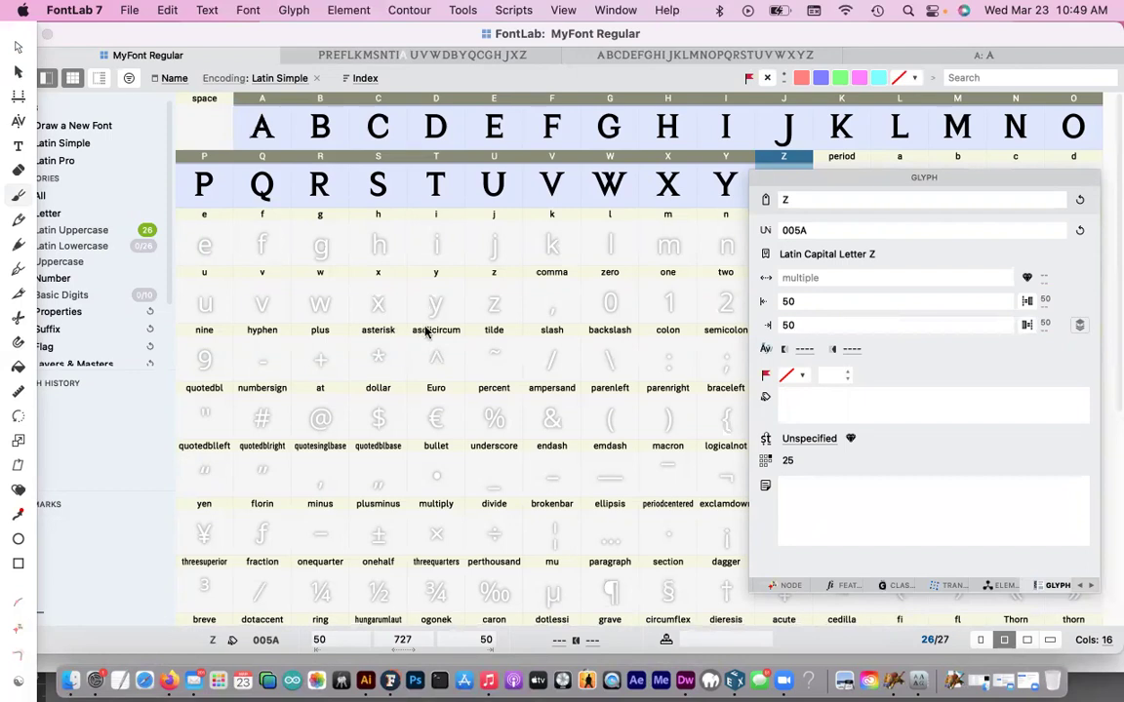
- Save the font into Documents as MyFont-Regular.vfc, allowing folder access, and clear the glyph selection
key("super+s")
left_click(127, 10)
left_click(779, 167)
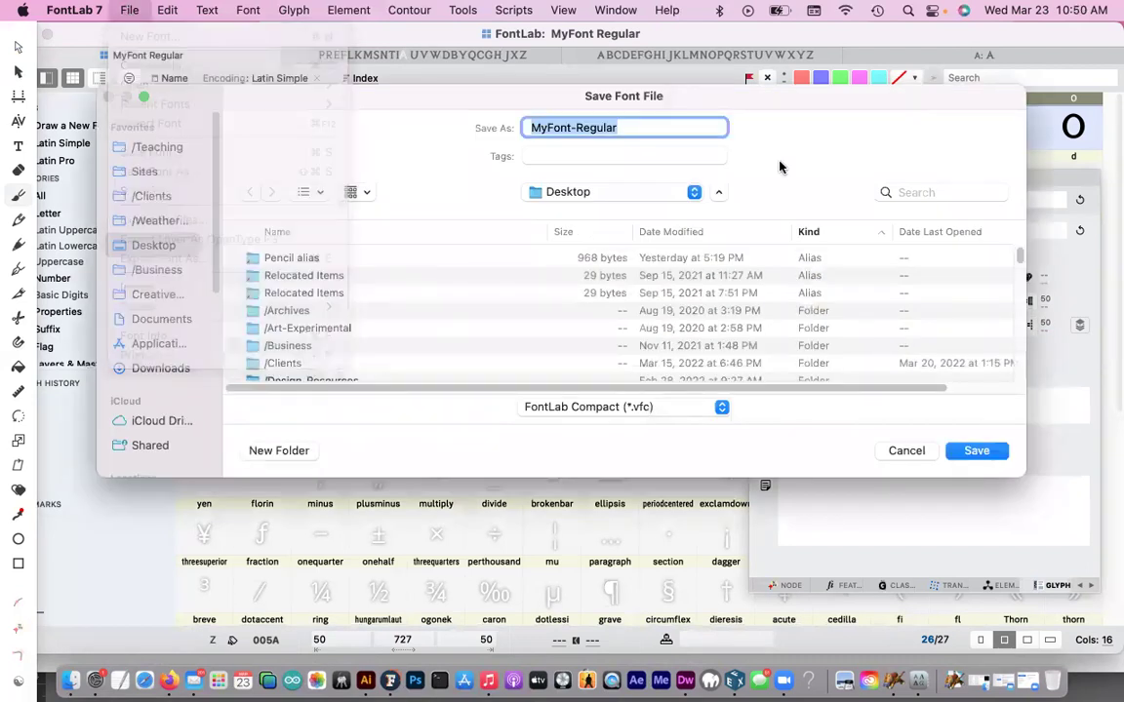
left_click(164, 320)
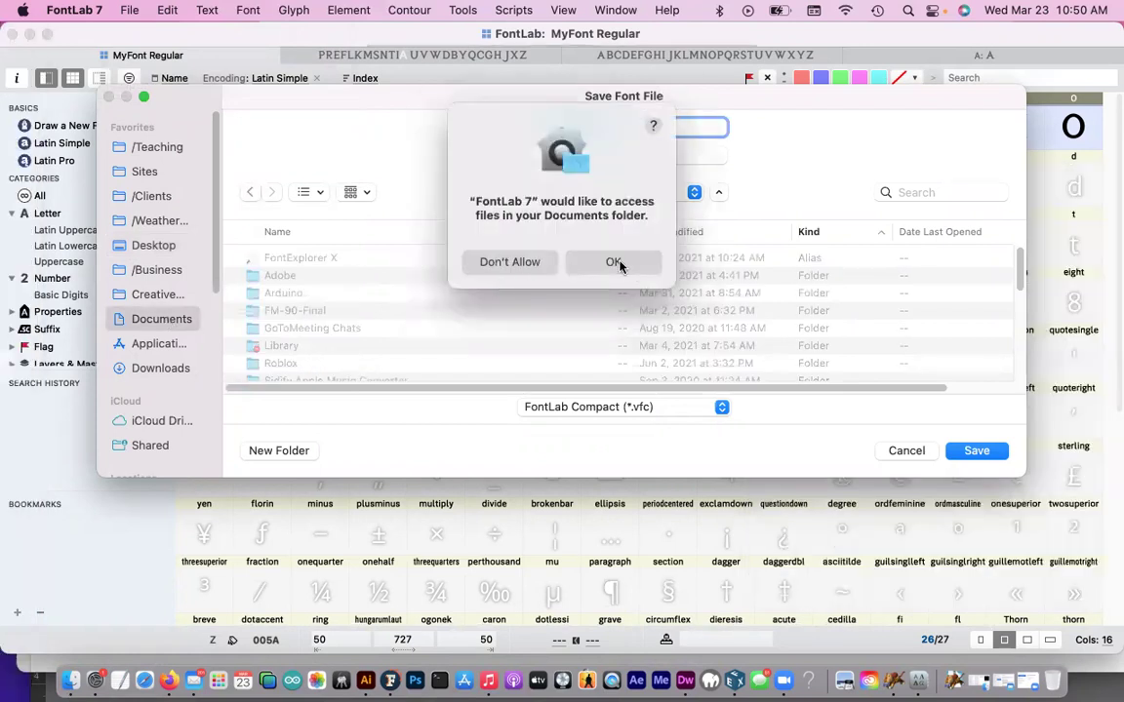
left_click(615, 262)
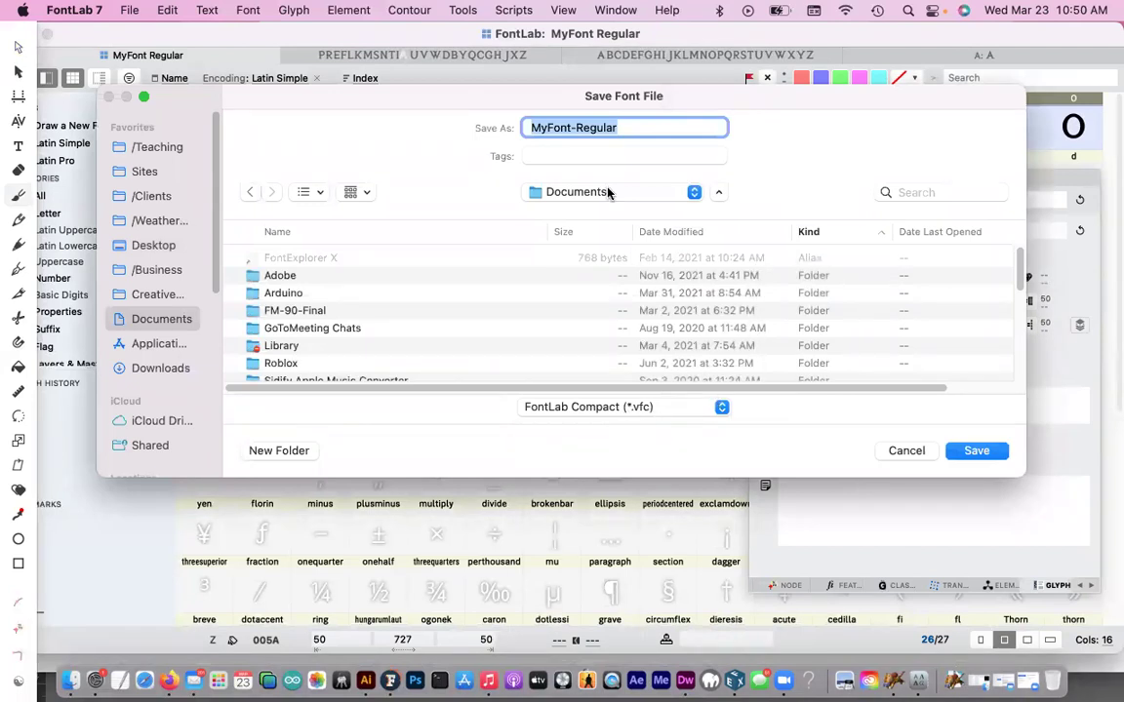
left_click(569, 127)
triple_click(569, 127)
left_click(976, 452)
left_click(552, 410)
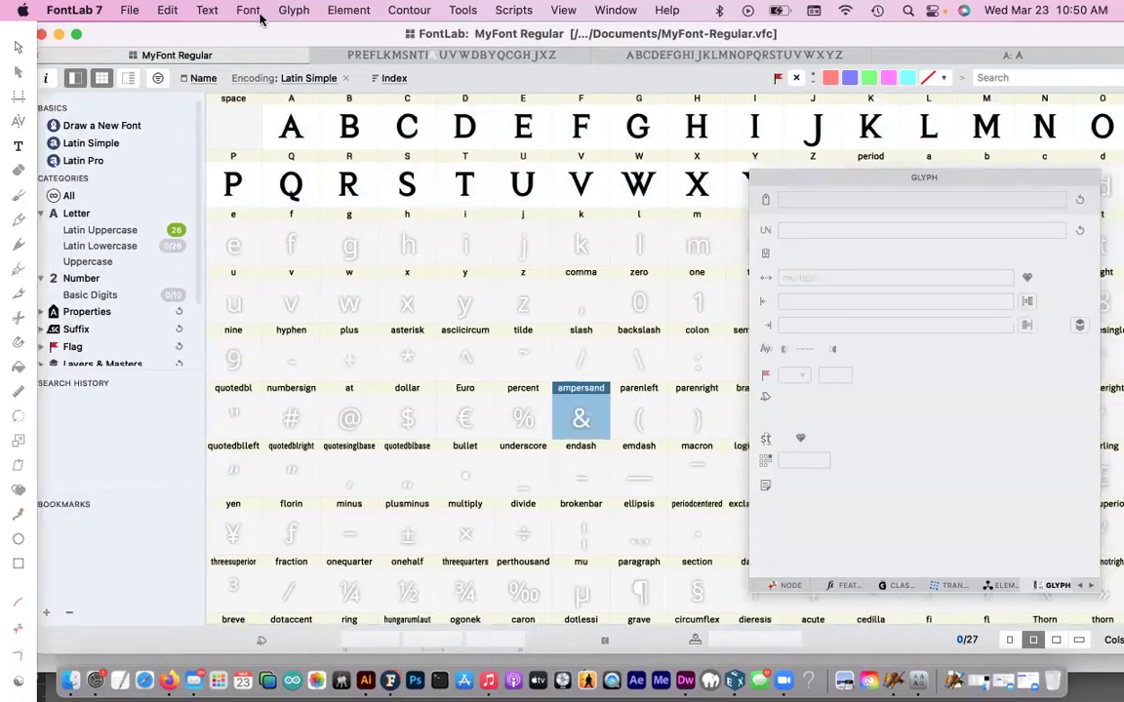
- Replace /ampersand in a text window with 'DID MY FONT SUCCESSFULLY IMPORT?' and select the line
left_click_drag(874, 179, 857, 284)
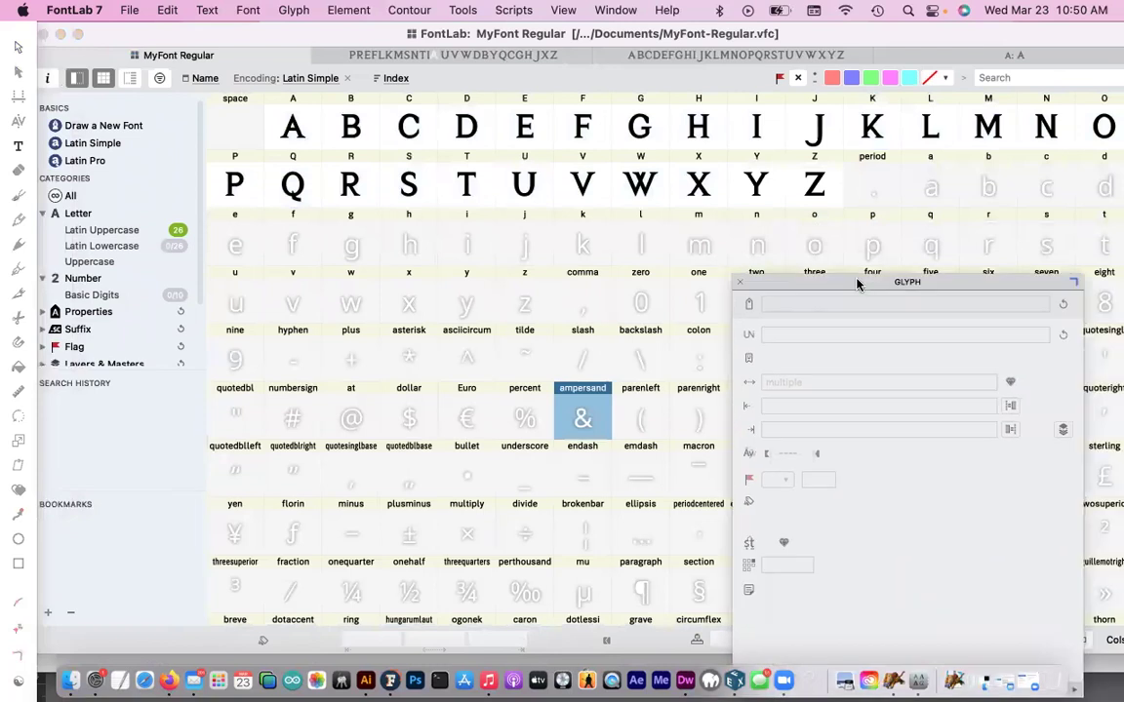
left_click(17, 147)
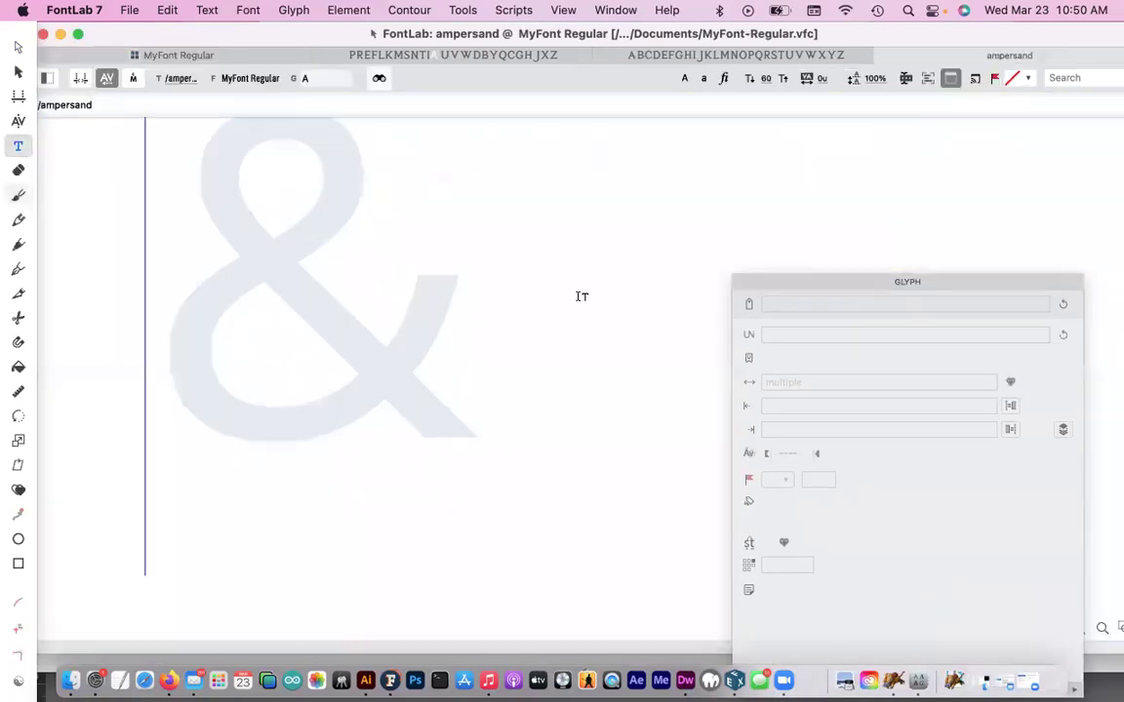
left_click_drag(274, 58, 332, 31)
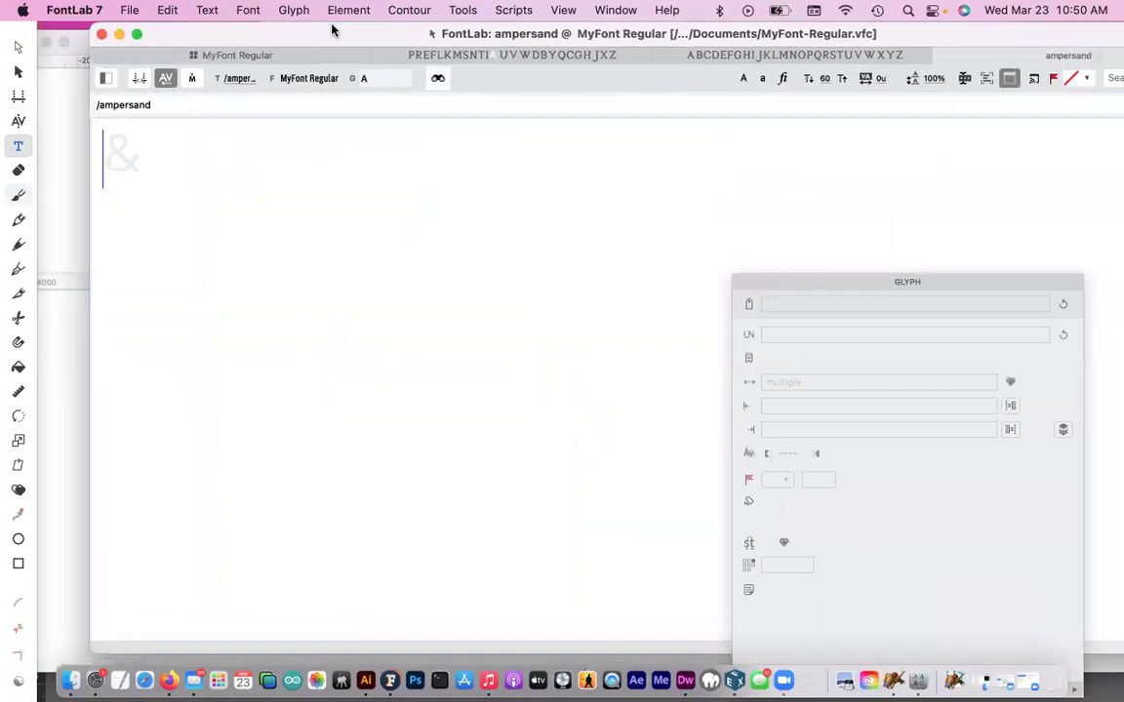
left_click_drag(364, 34, 319, 32)
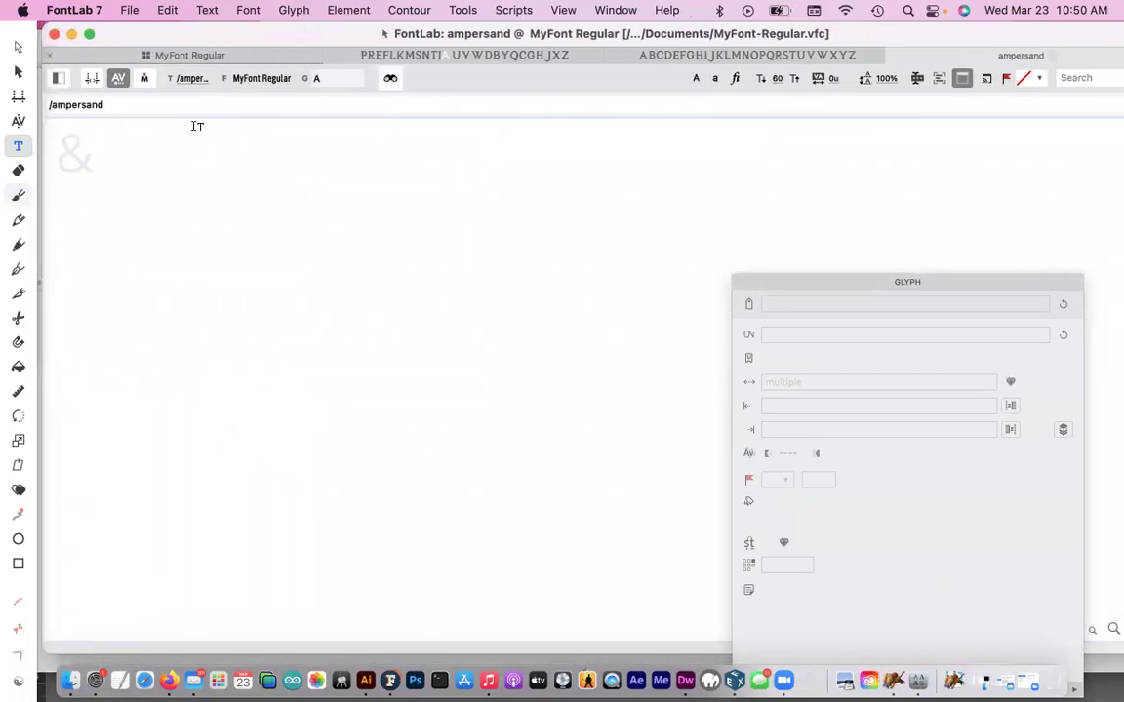
key("BackSpace")
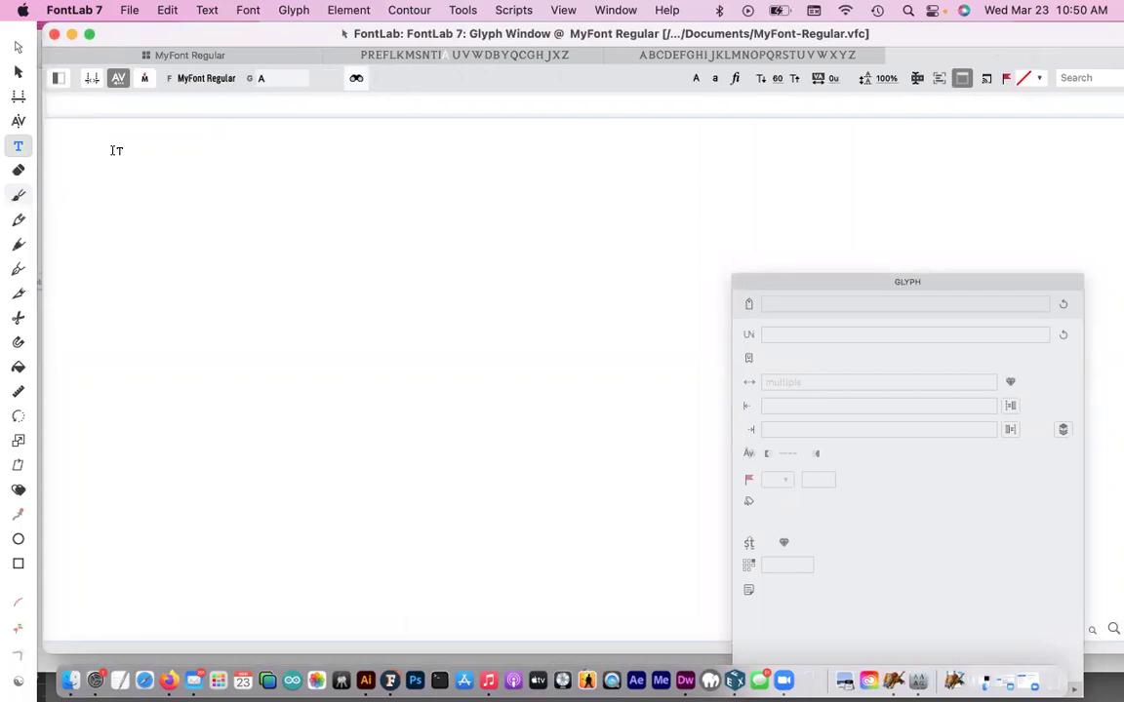
type("D")
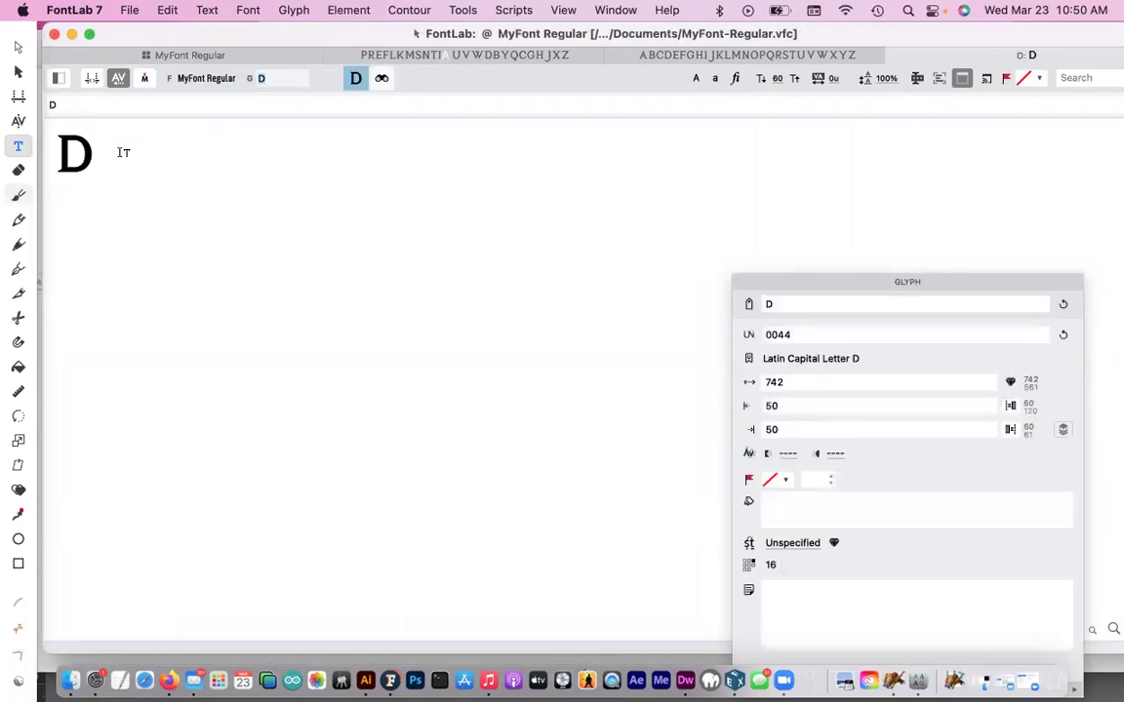
type("ID MY FONT")
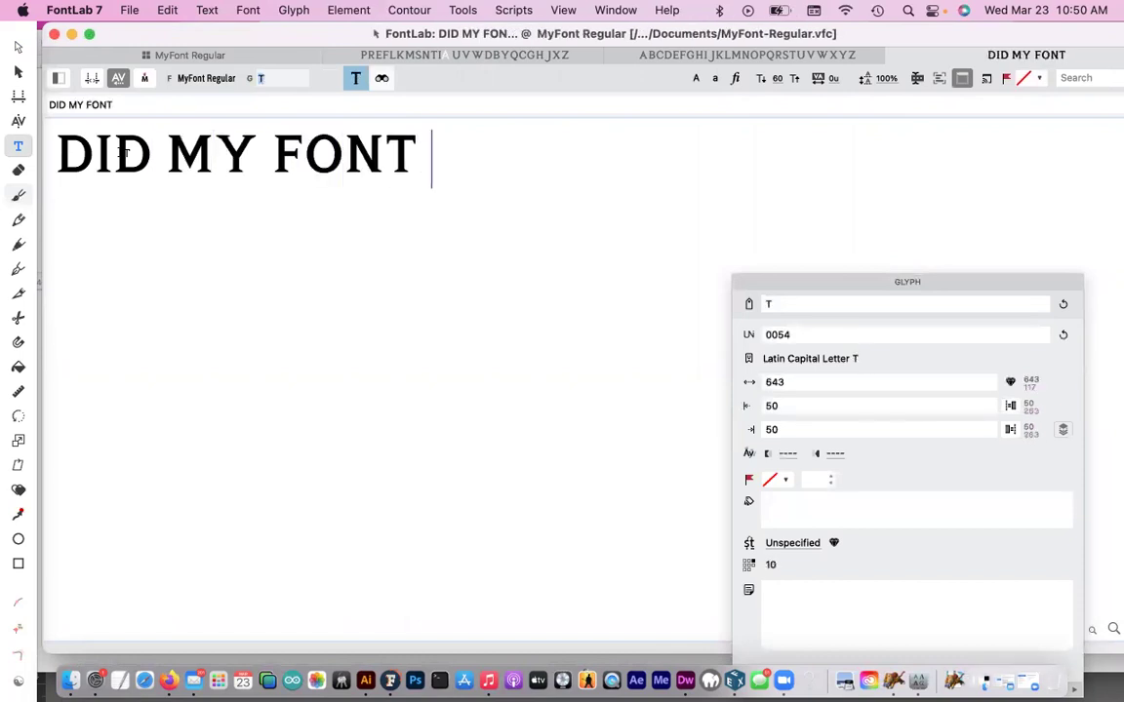
type(" CU")
key("BackSpace")
key("BackSpace")
type("SUCC")
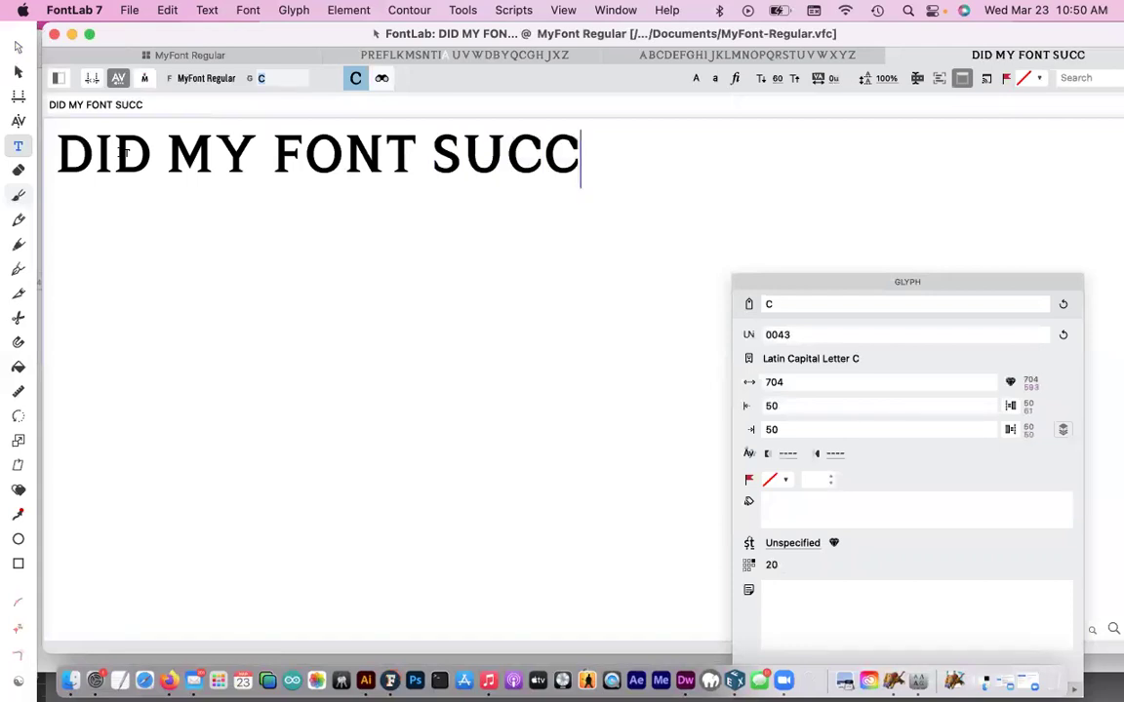
type("ESSFU")
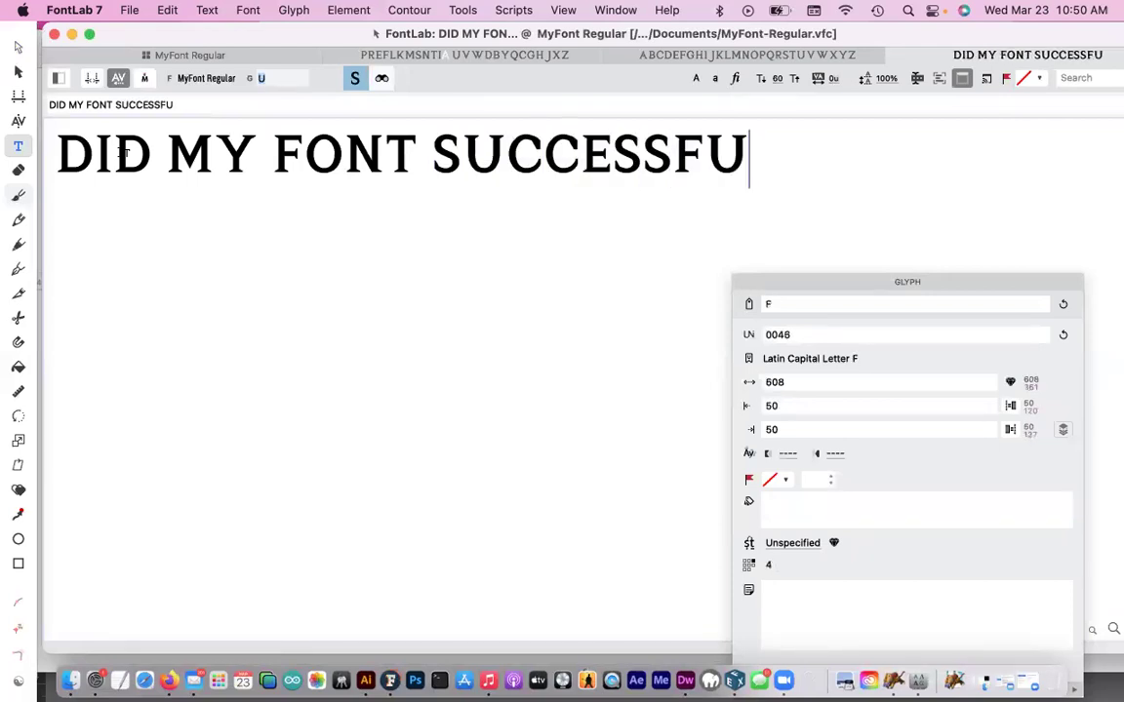
type("LLY IMPORT?")
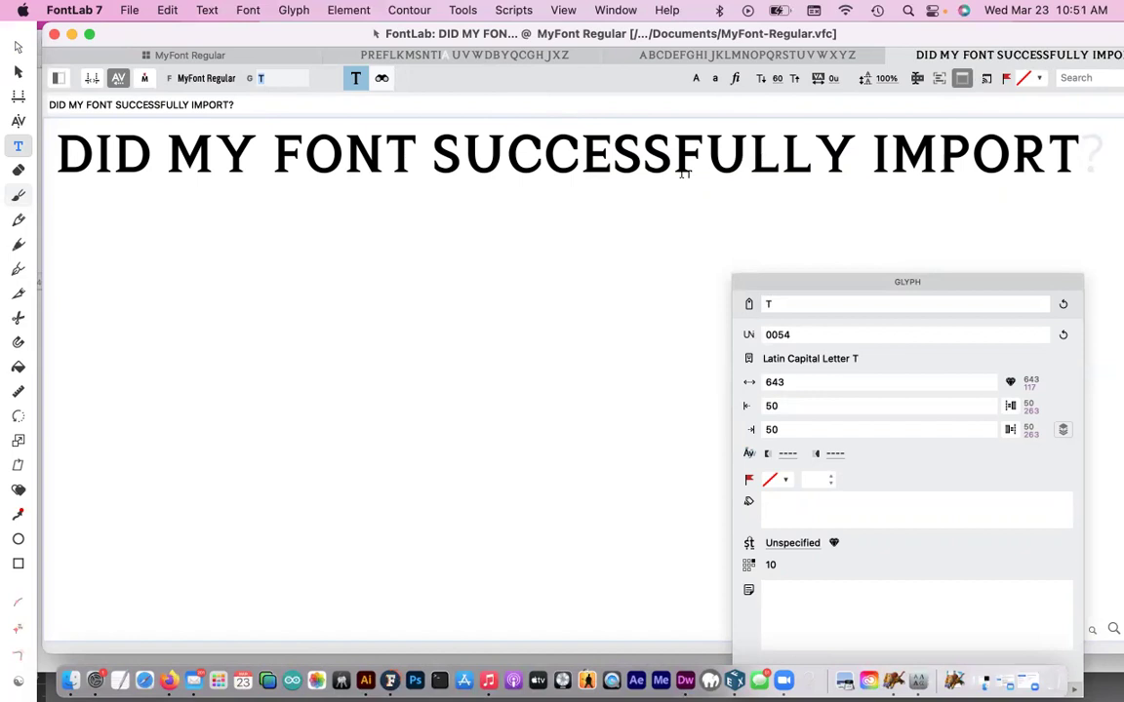
left_click_drag(1071, 154, 75, 158)
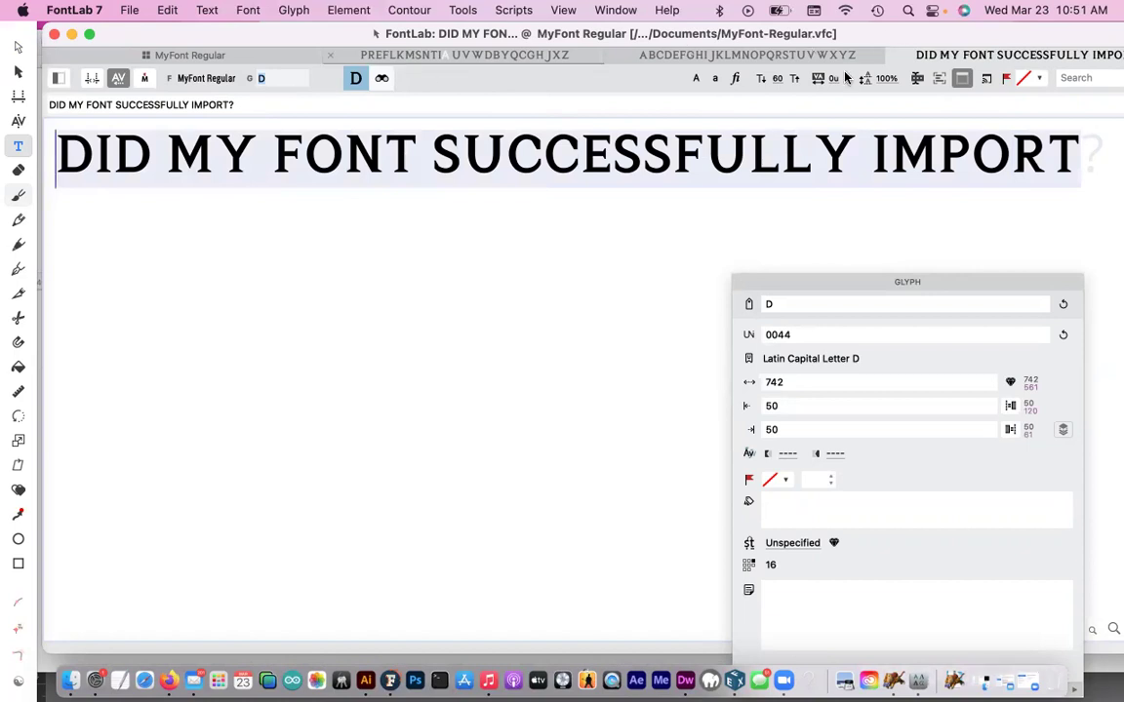
- Select X on the sketchboard, then bring the MyFont Regular window forward and maximize it
key("Escape")
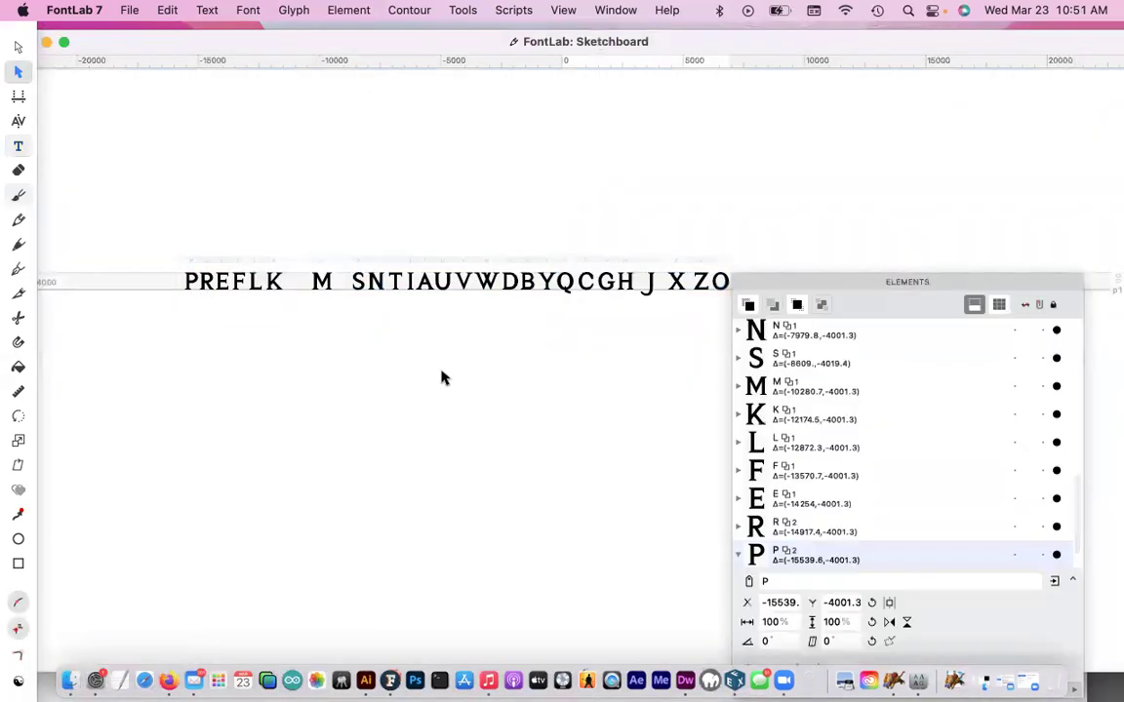
left_click_drag(417, 382, 364, 347)
left_click_drag(616, 179, 840, 240)
left_click_drag(634, 246, 532, 178)
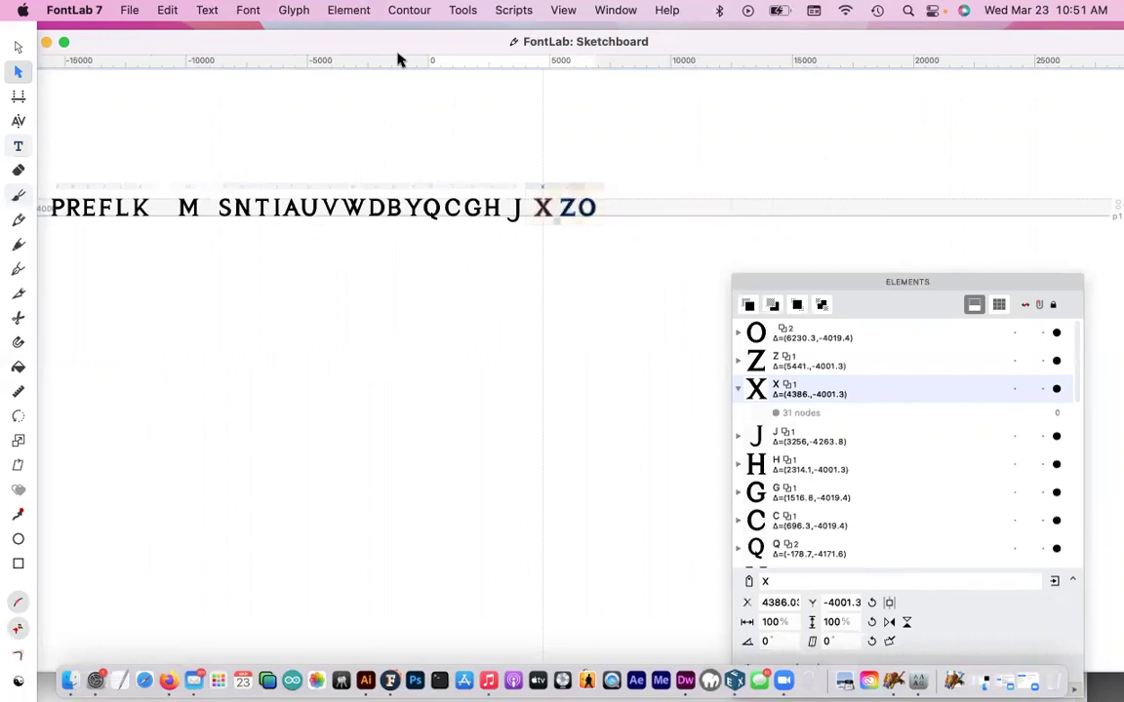
key("ctrl+alt+BackSpace")
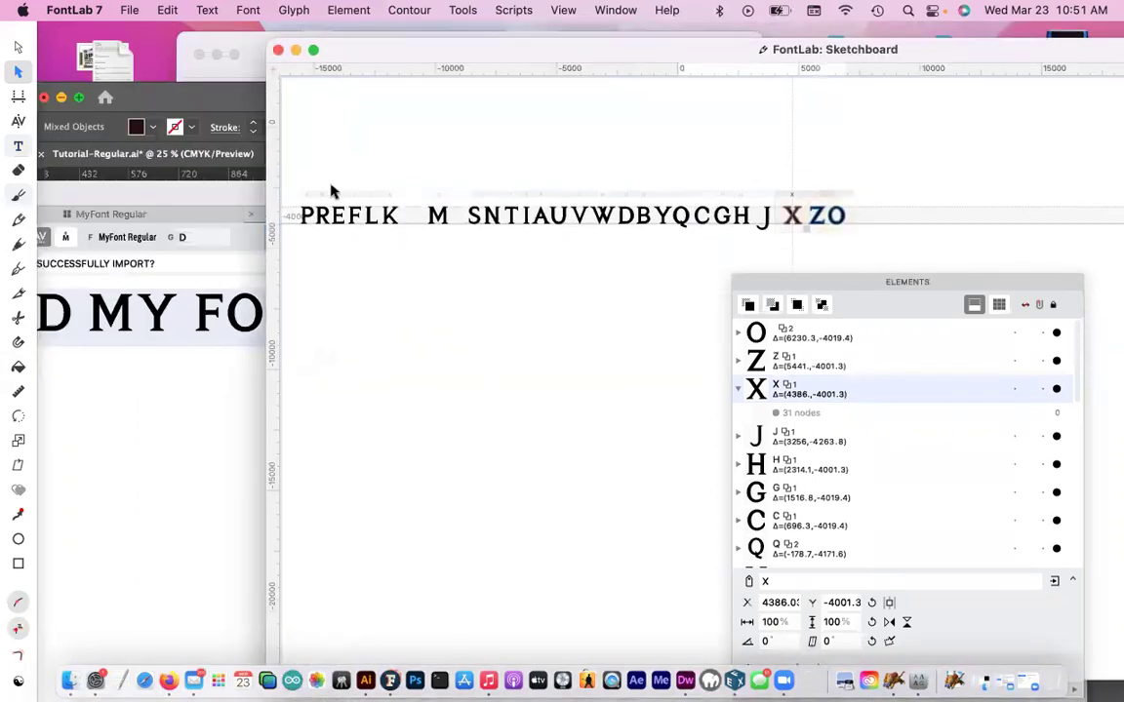
left_click(200, 203)
key("ctrl+alt+Return")
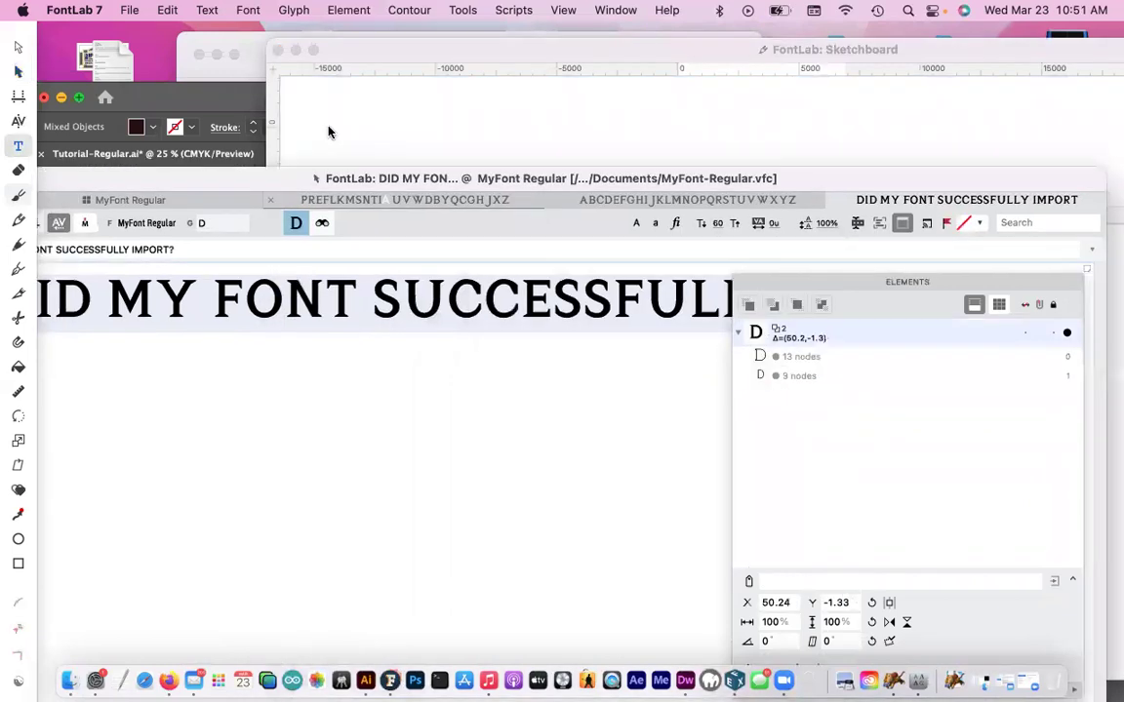
- In the glyph grid, select the l, then period, and finally the space glyph cell
left_click(215, 57)
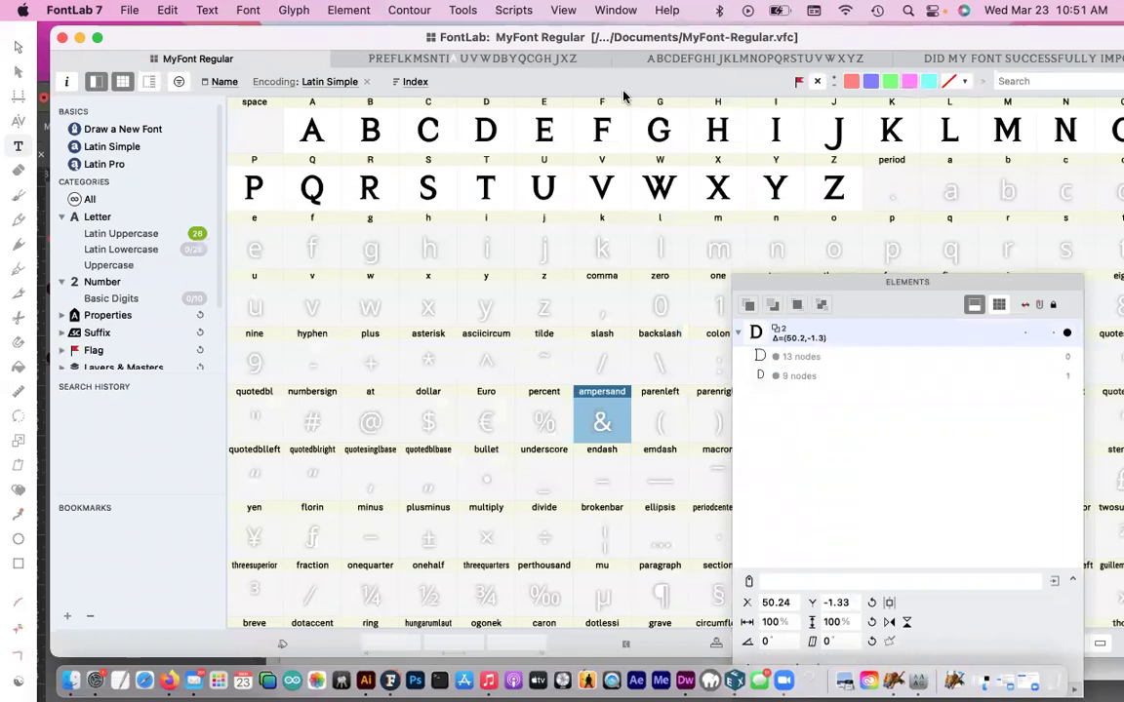
left_click_drag(366, 46, 320, 42)
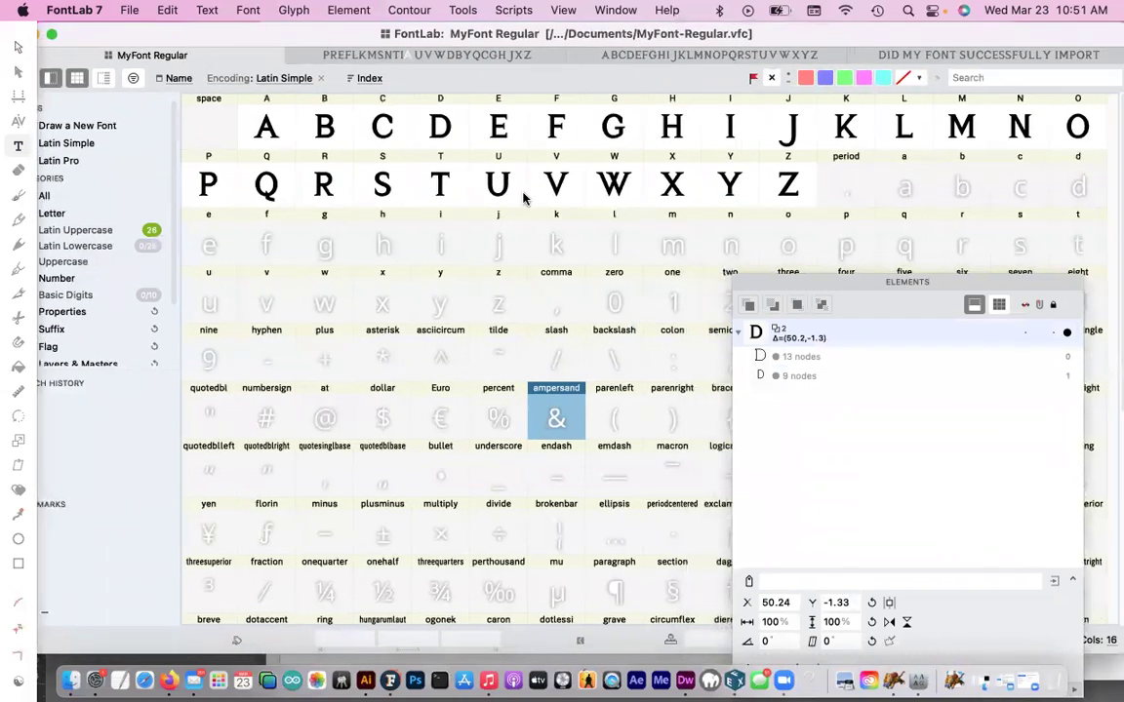
left_click(595, 254)
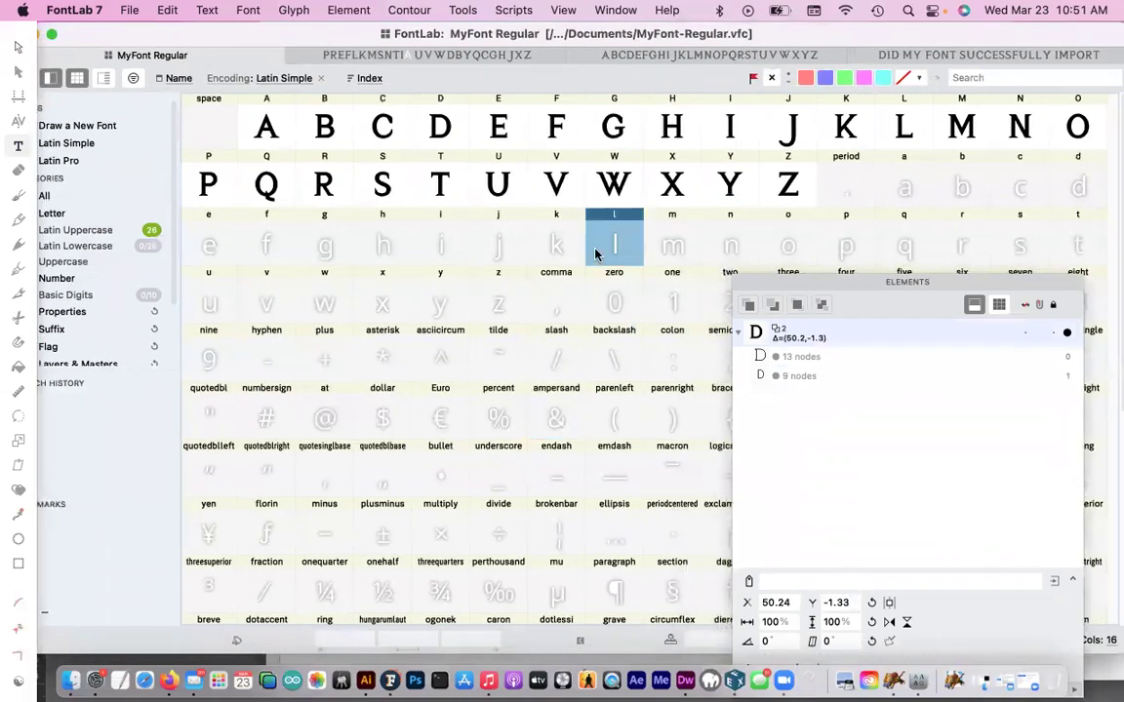
left_click(847, 203)
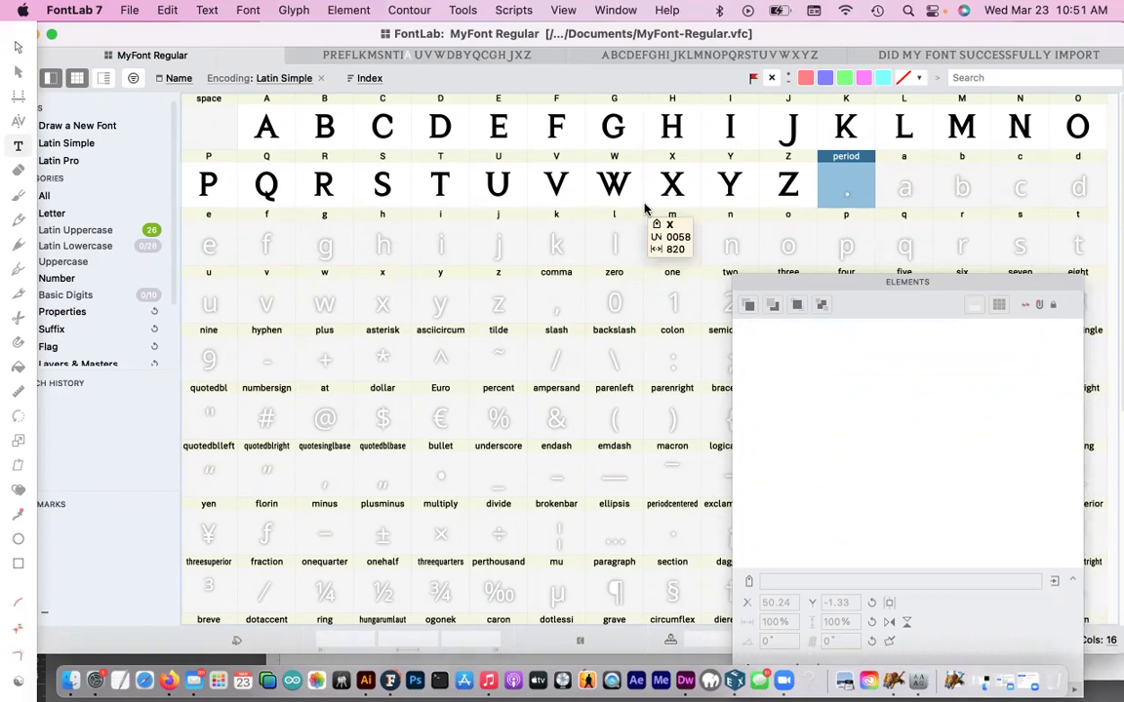
left_click(204, 130)
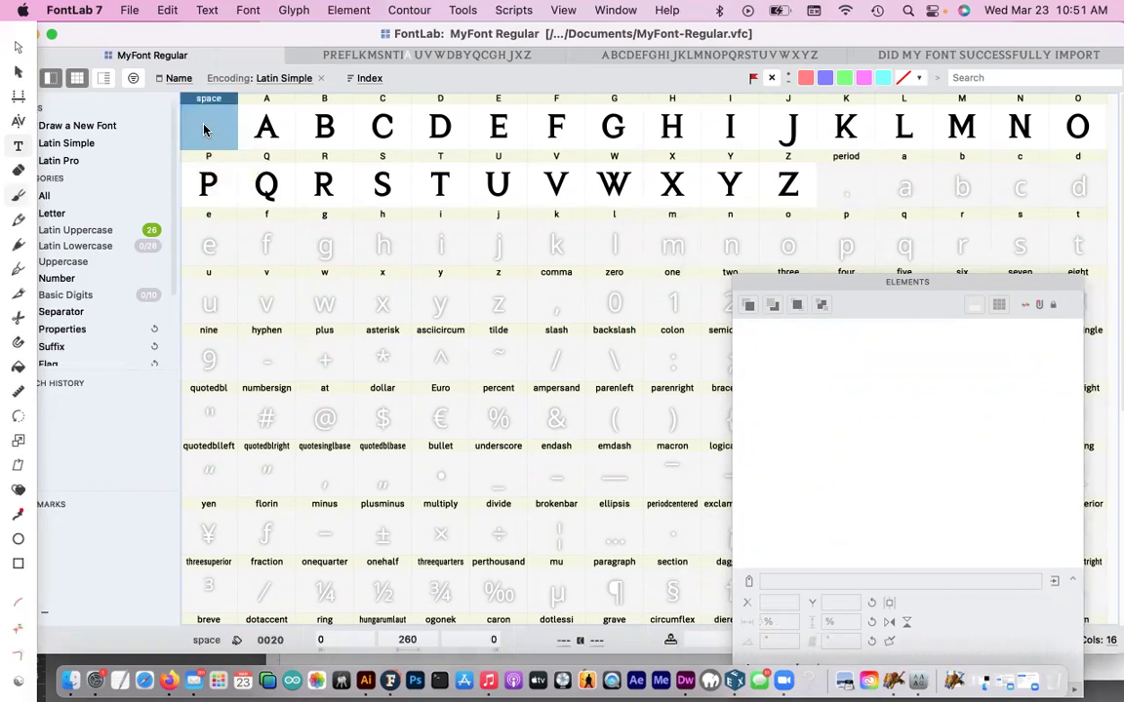
- Narrow the space glyph's advance width from 260 to 185 units
double_click(204, 130)
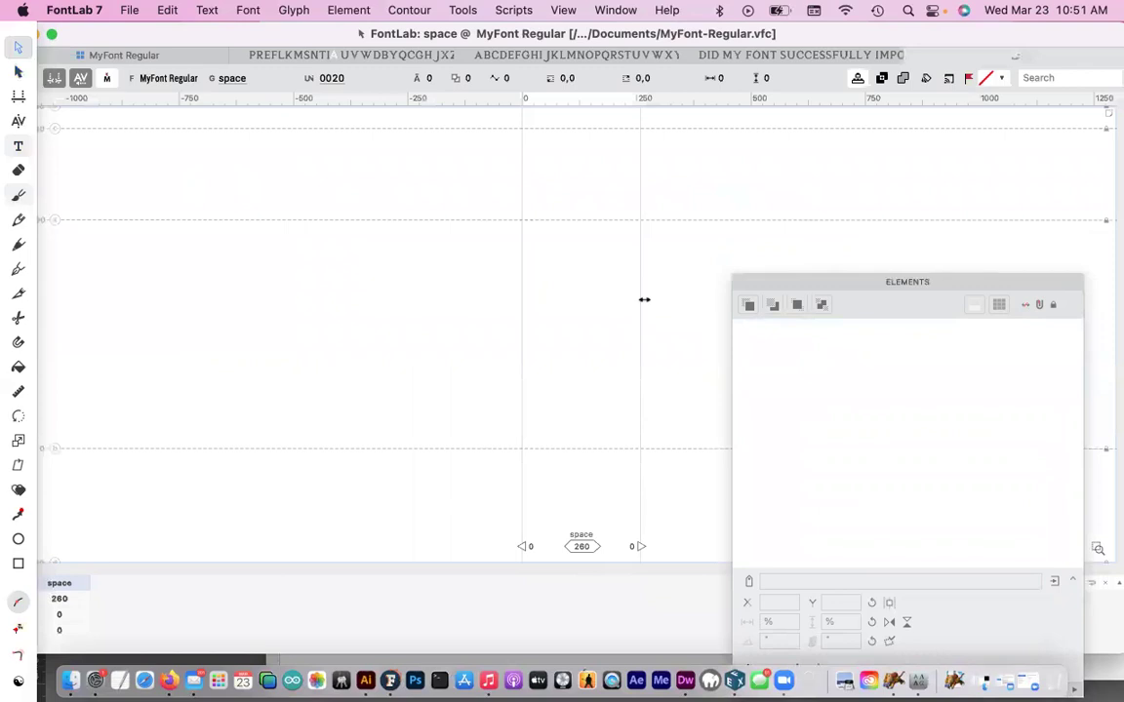
left_click_drag(644, 300, 606, 304)
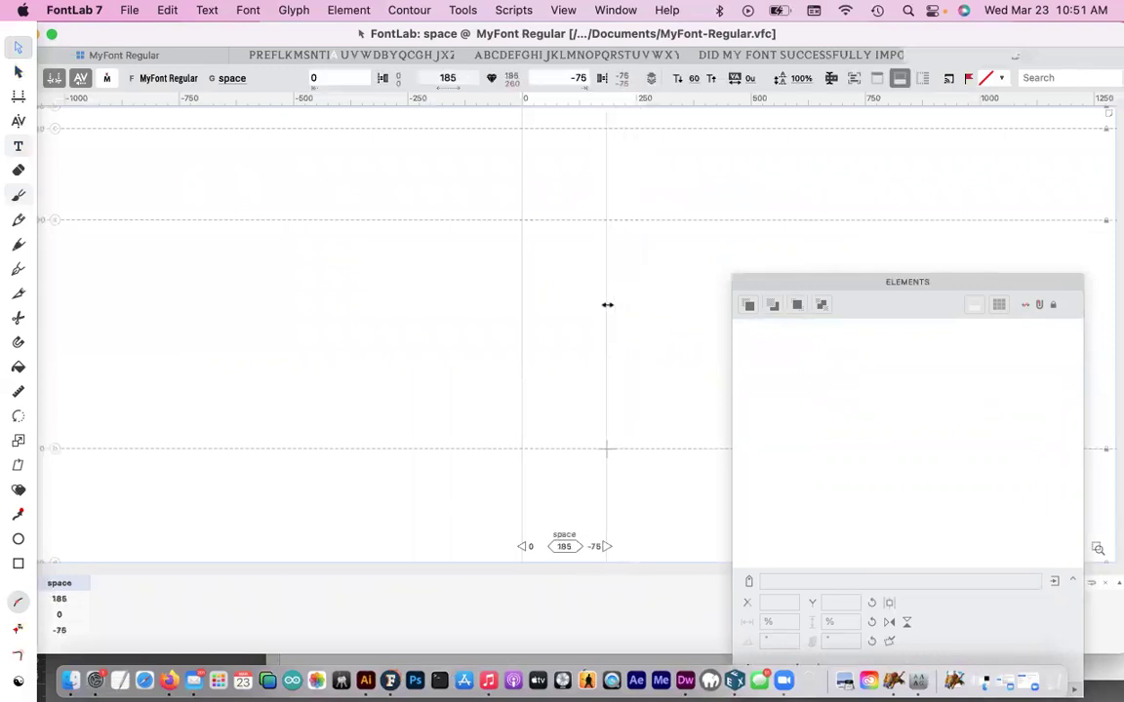
left_click(175, 55)
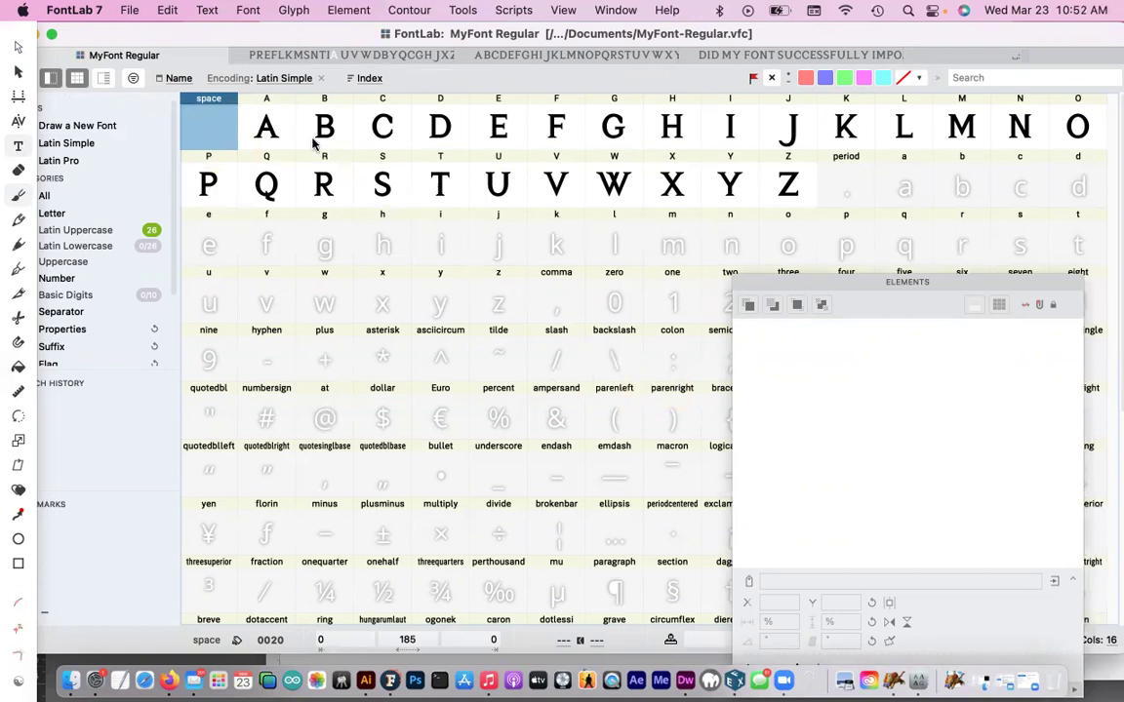
- In Font Info > Names, rebuild names for family MyFont, style Regular, then apply and close
left_click(130, 10)
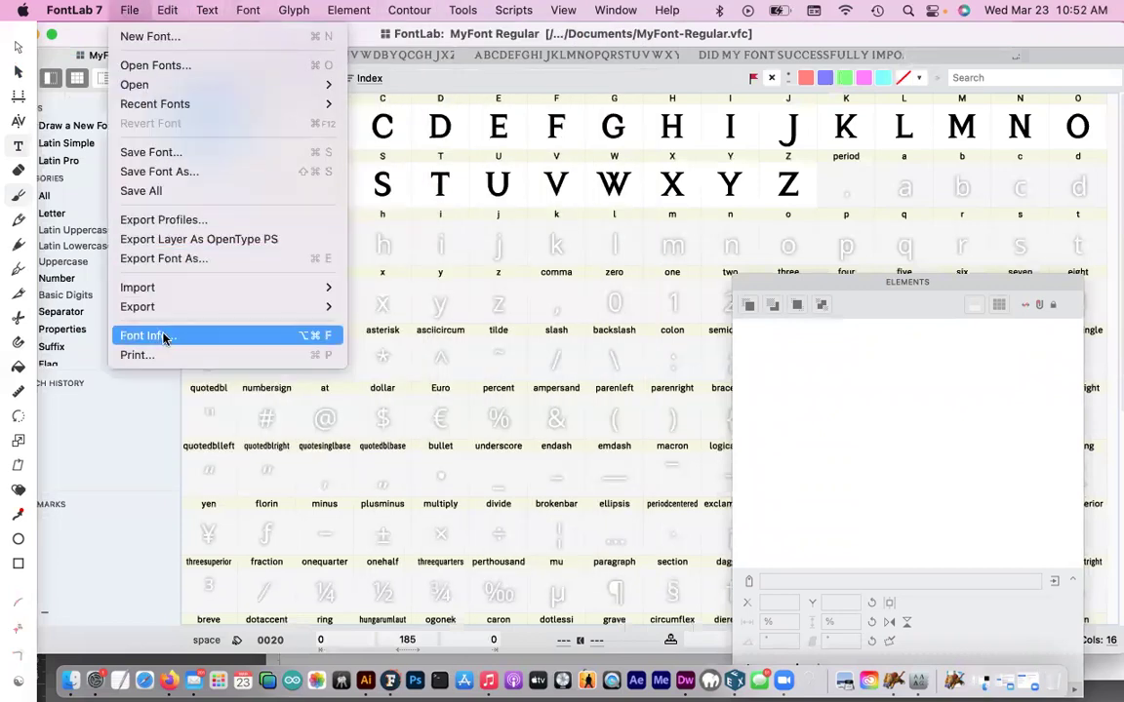
left_click(164, 336)
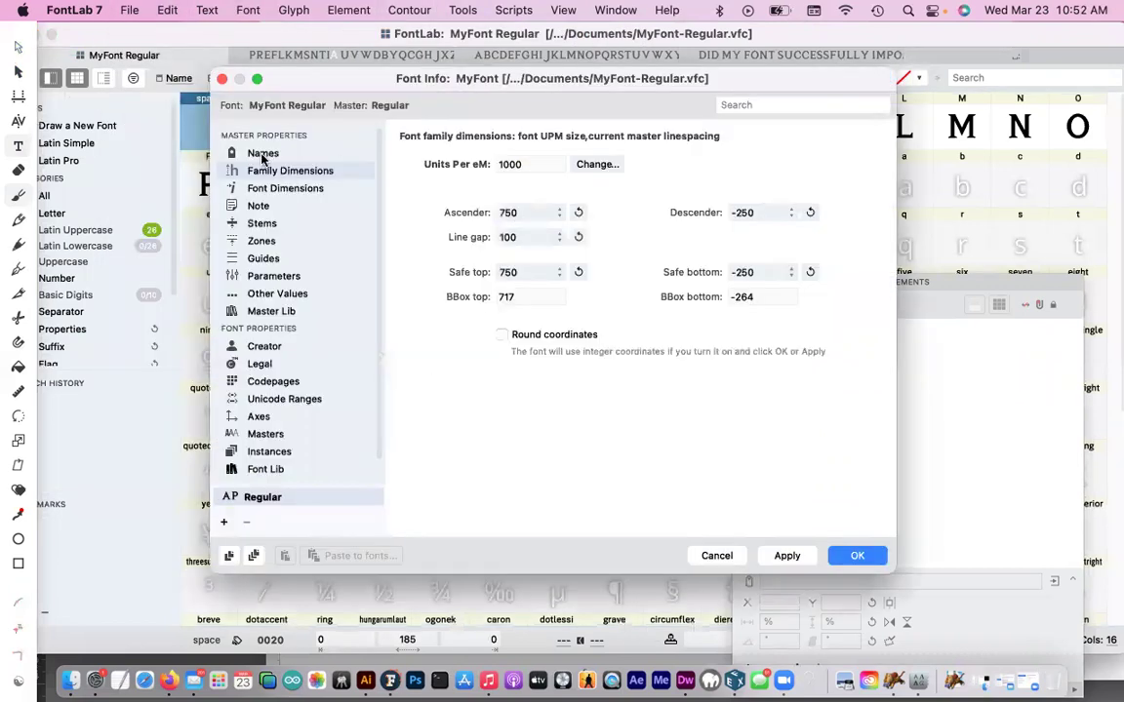
left_click(263, 156)
left_click(508, 164)
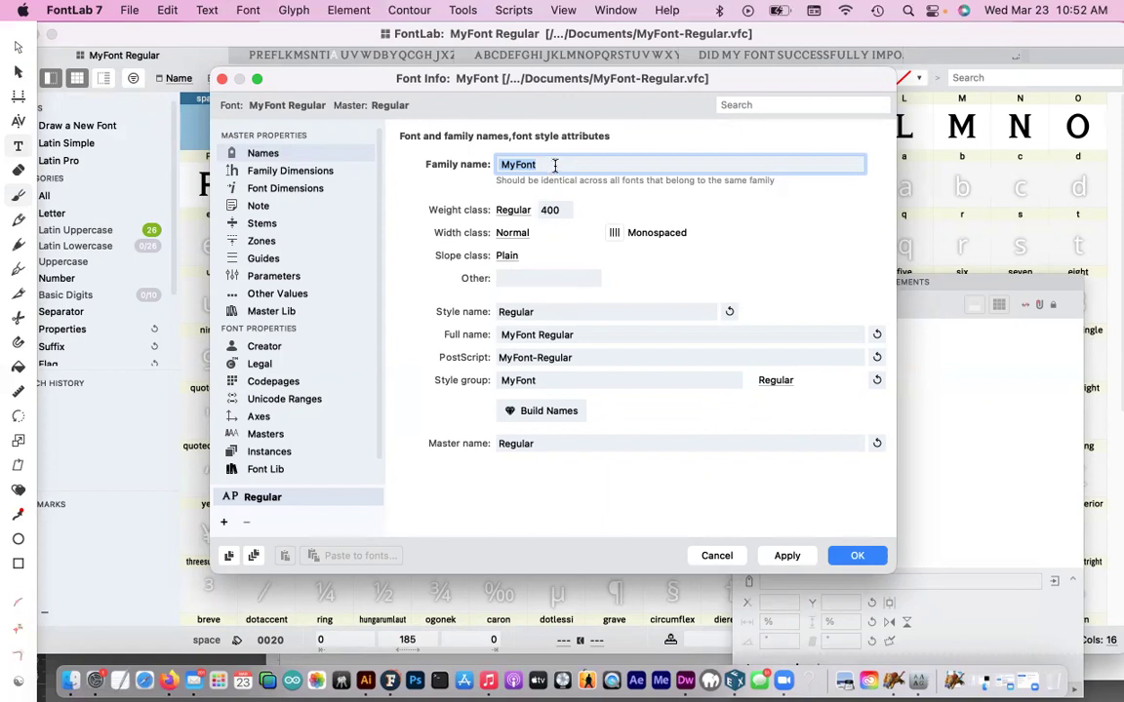
left_click(539, 412)
key("Tab")
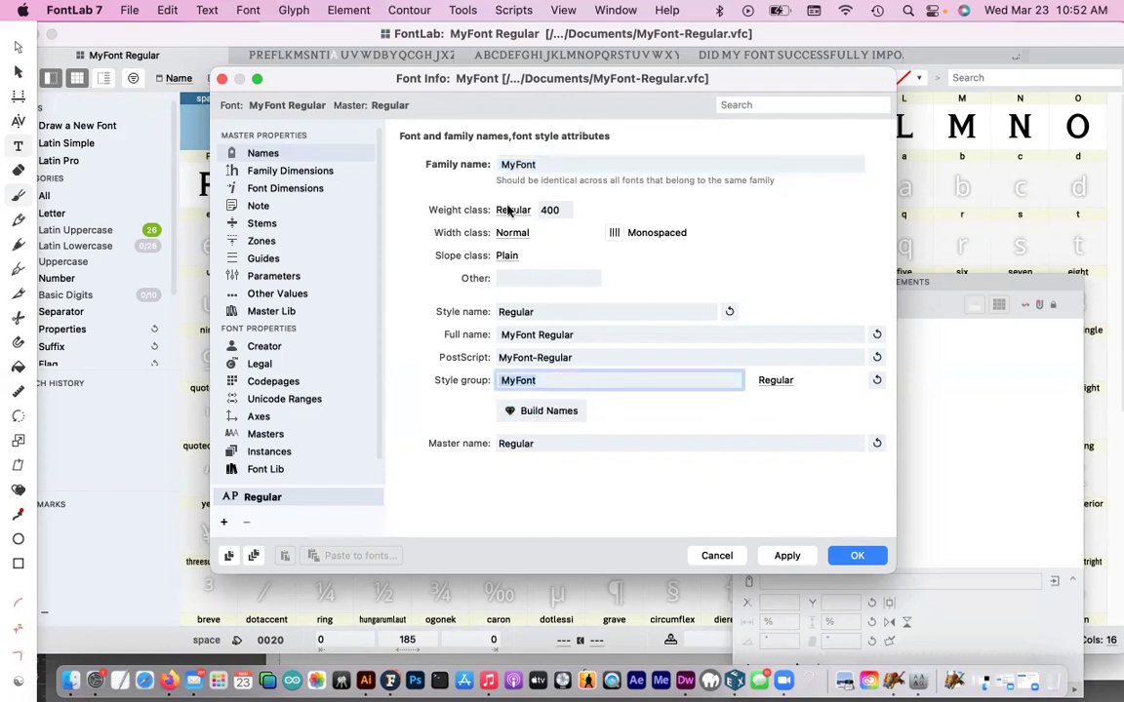
left_click(786, 555)
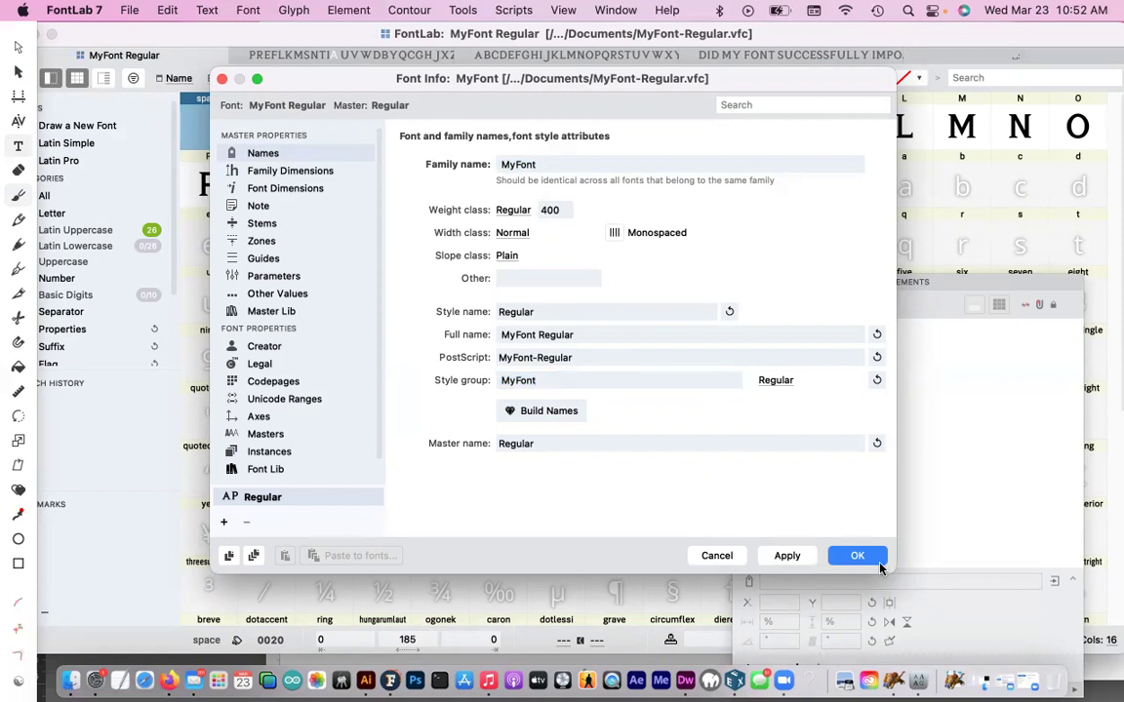
left_click(857, 555)
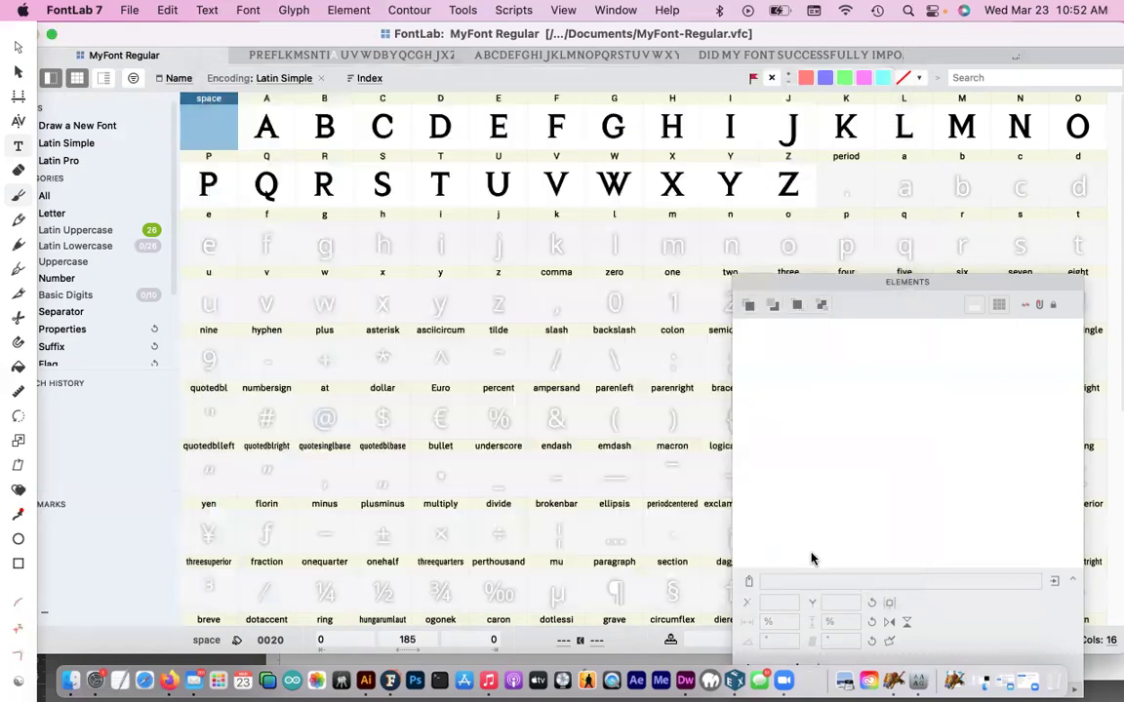
- Set up font export as OpenType PS with Documents as the destination folder
left_click(129, 10)
left_click(216, 260)
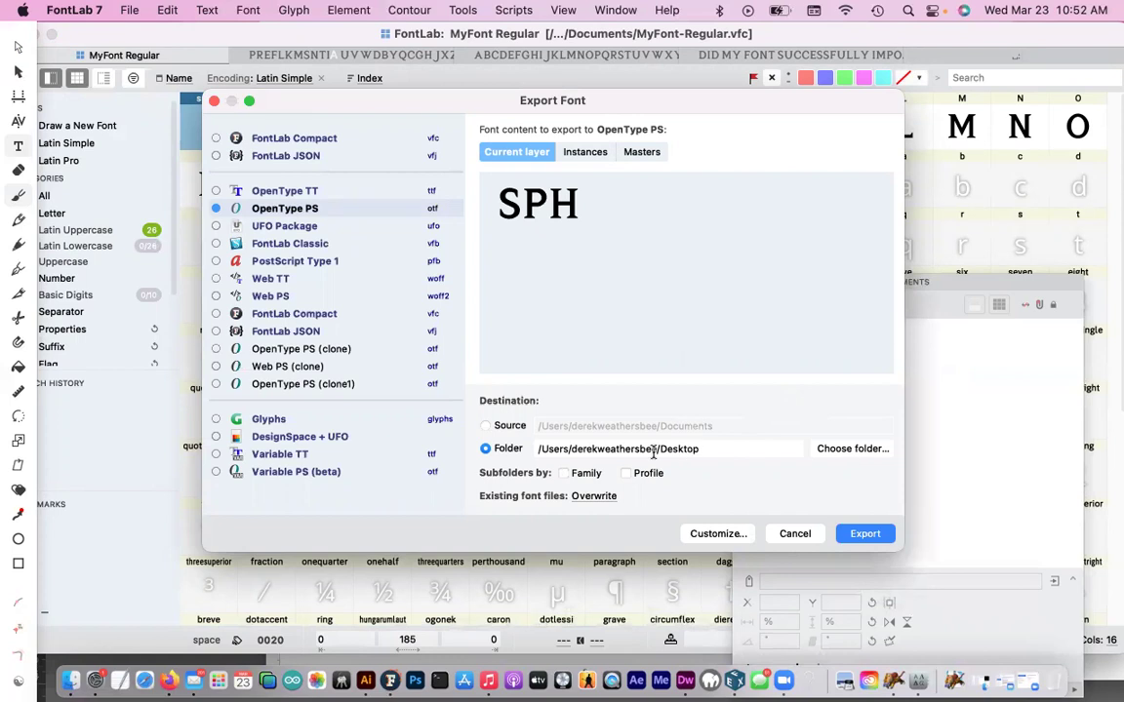
left_click(852, 449)
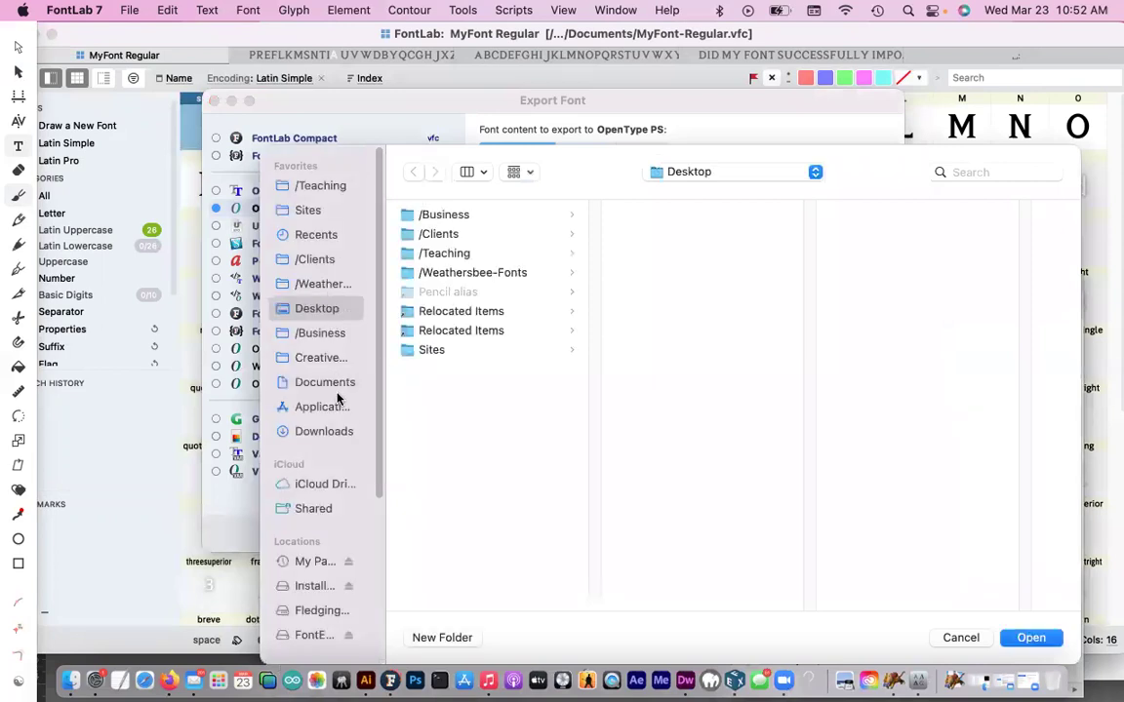
left_click(329, 383)
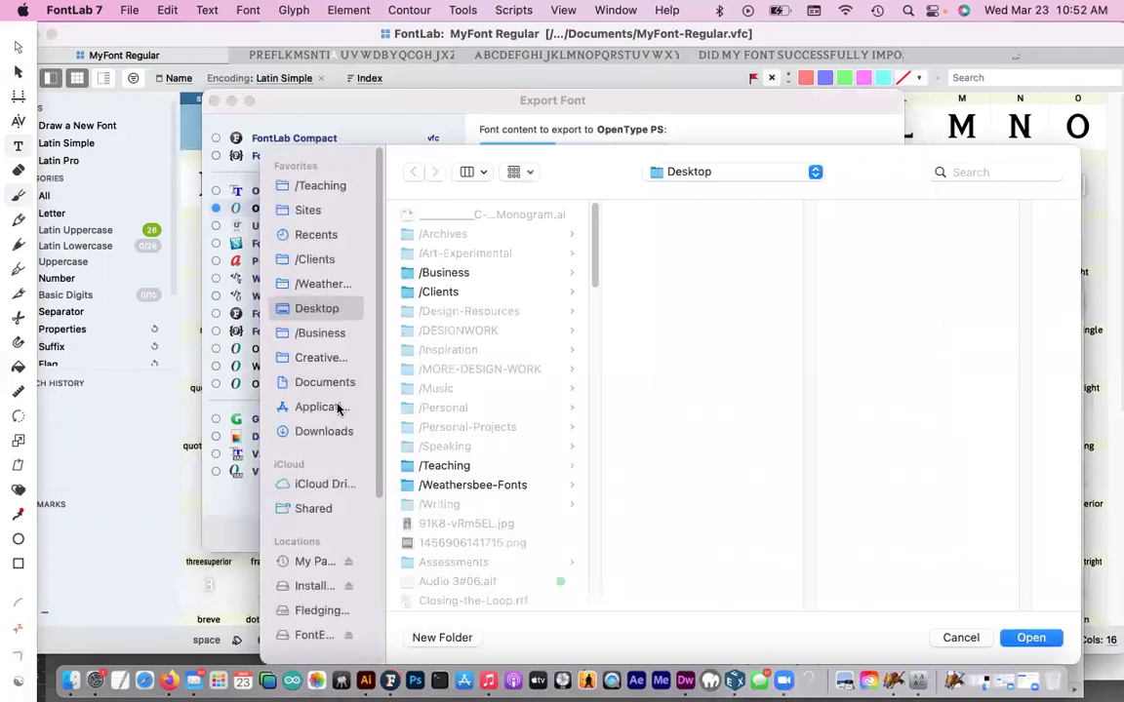
left_click(1031, 639)
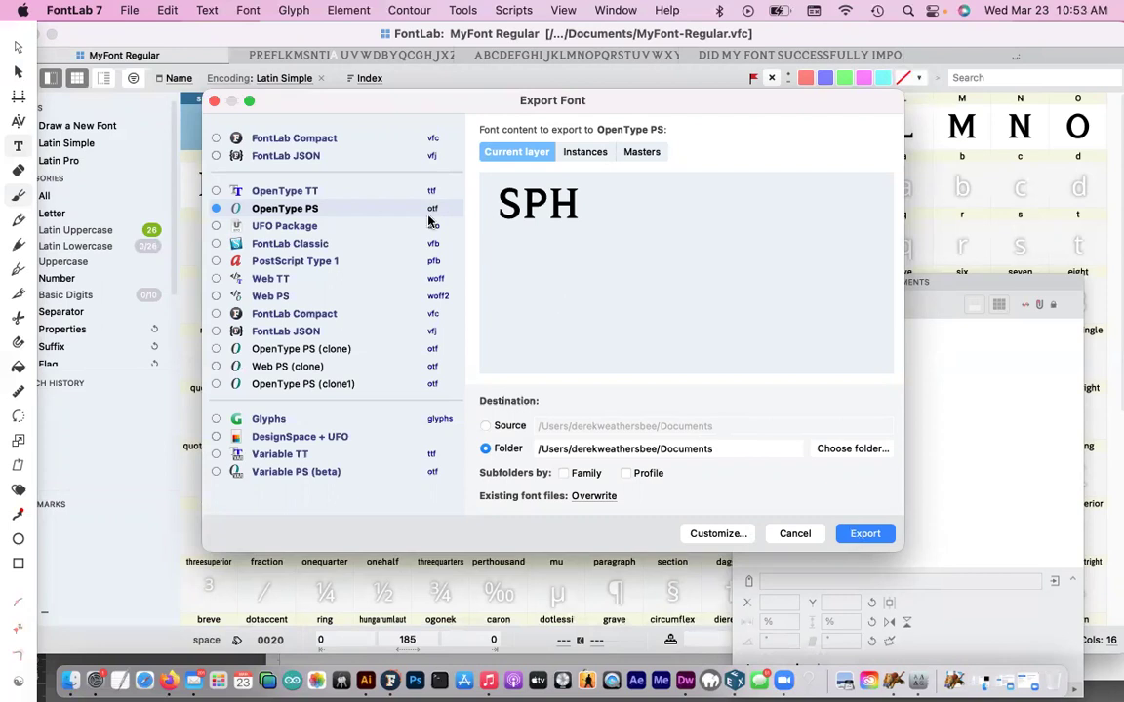
- Run the OpenType PS export, then open MyFont-Regular.otf from Finder's Documents folder in Font Book
left_click(864, 534)
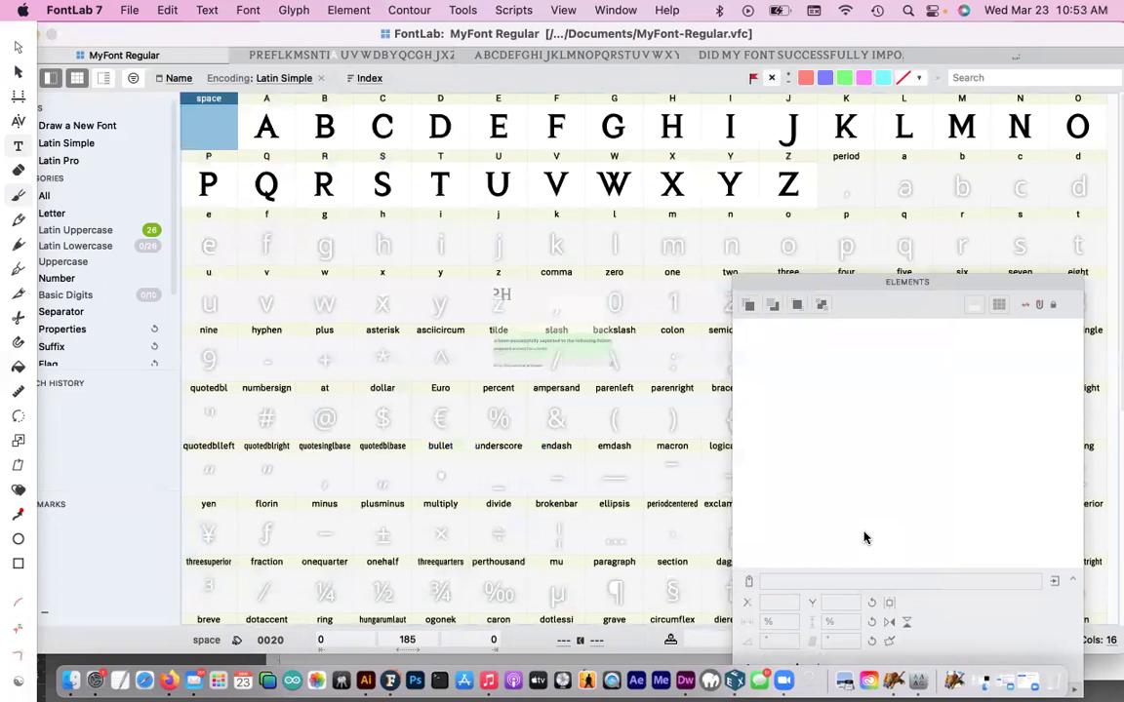
left_click(724, 433)
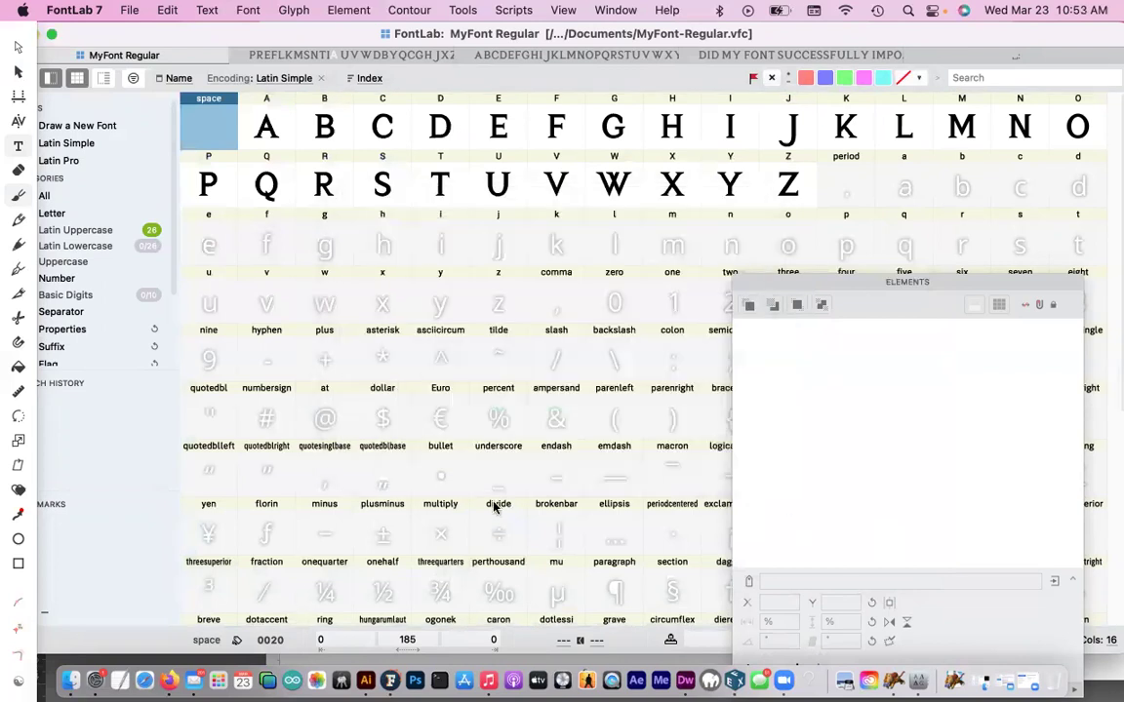
left_click(73, 680)
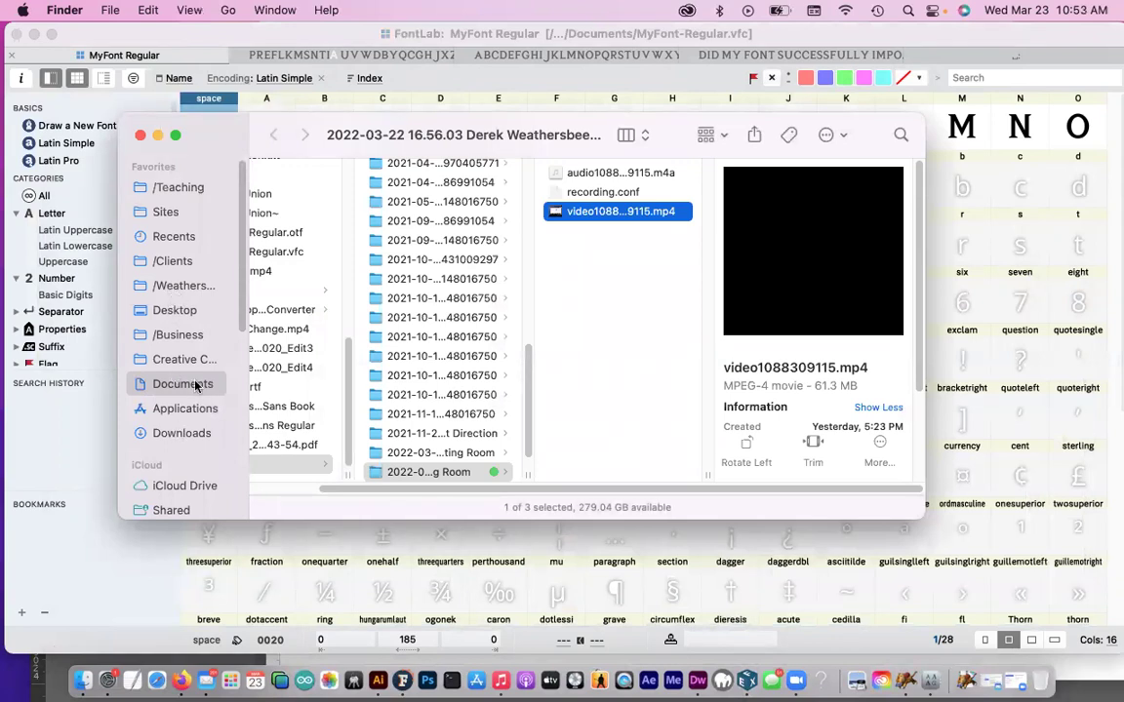
left_click_drag(432, 495, 244, 477)
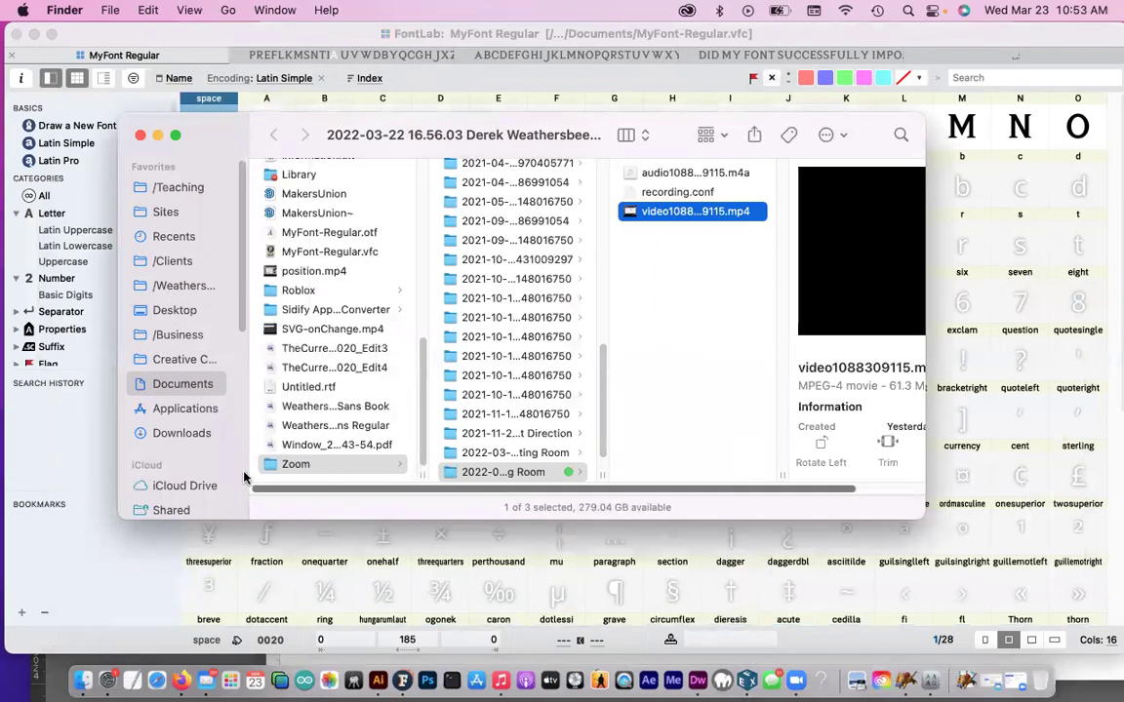
scroll(329, 424, "up", 2)
scroll(329, 424, "up", 3)
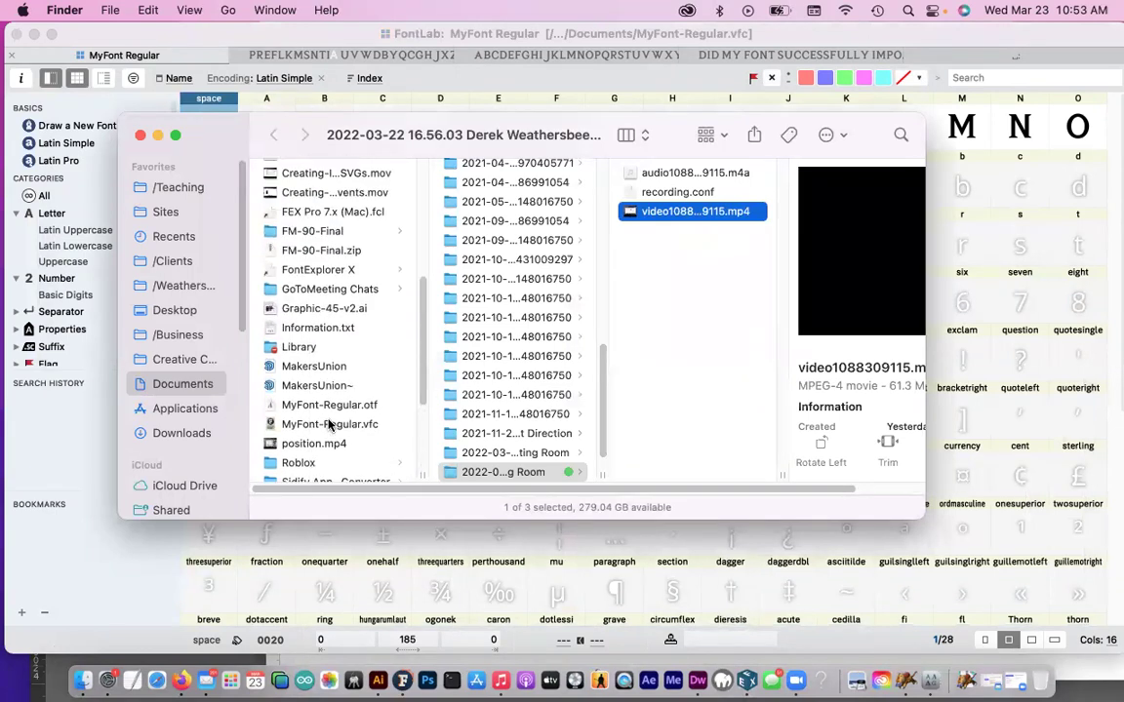
scroll(329, 424, "up", 6)
scroll(328, 424, "up", 3)
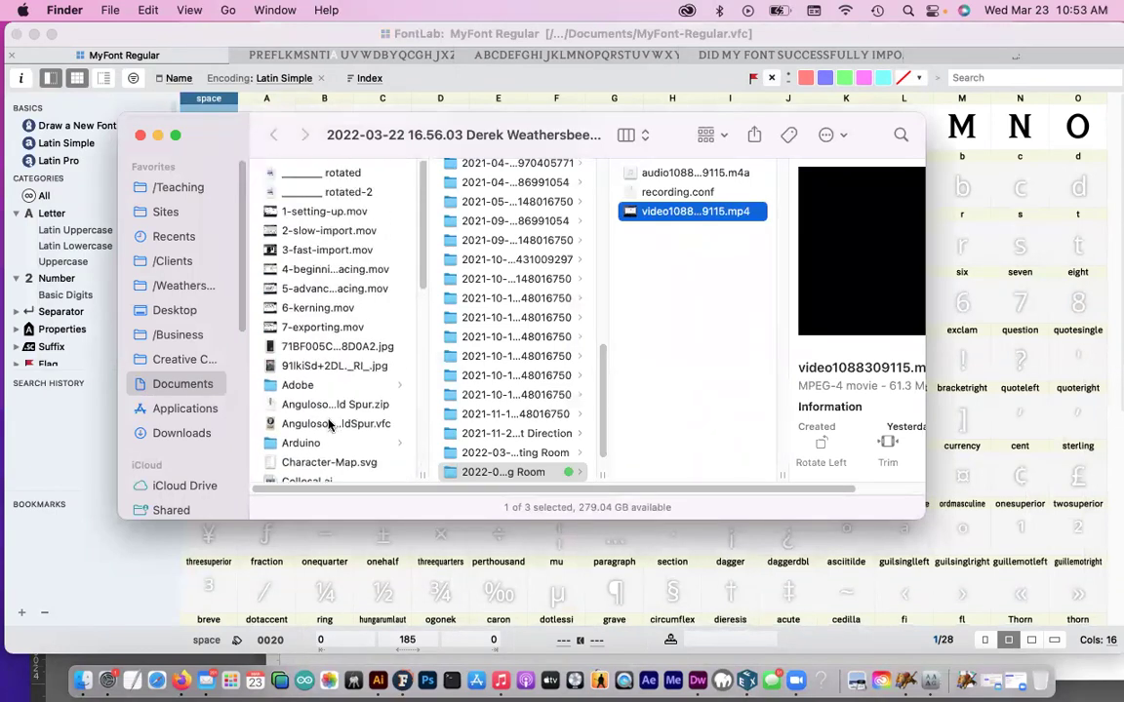
scroll(327, 426, "down", 15)
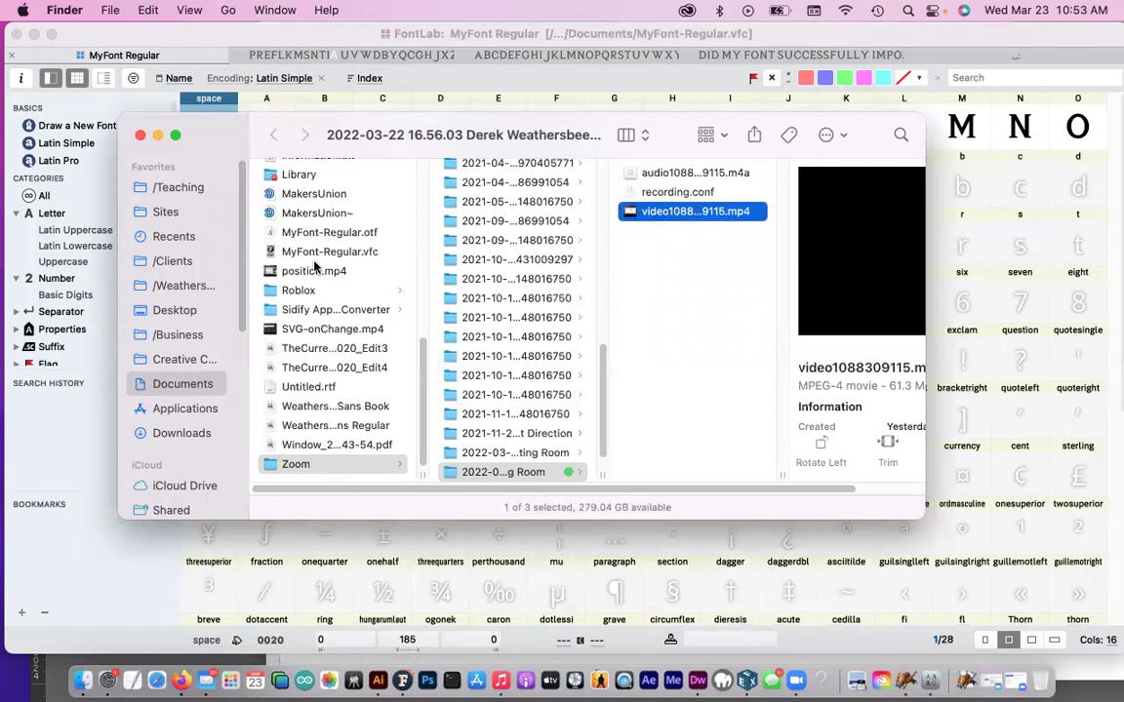
left_click(351, 254)
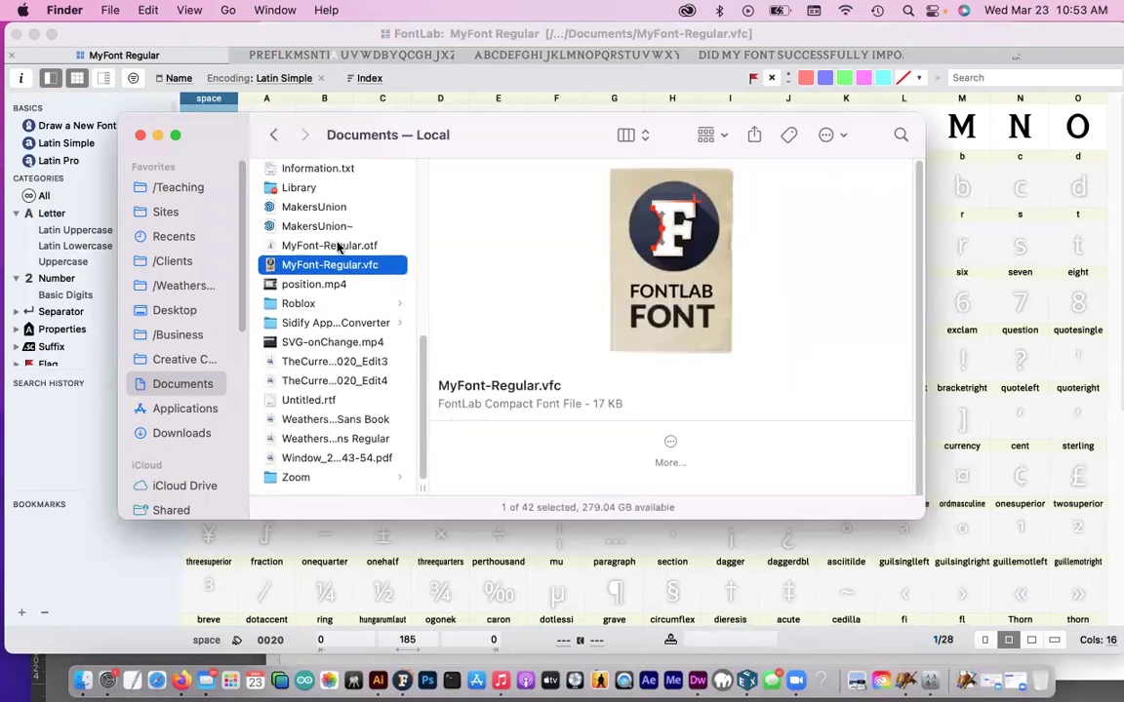
left_click(337, 248)
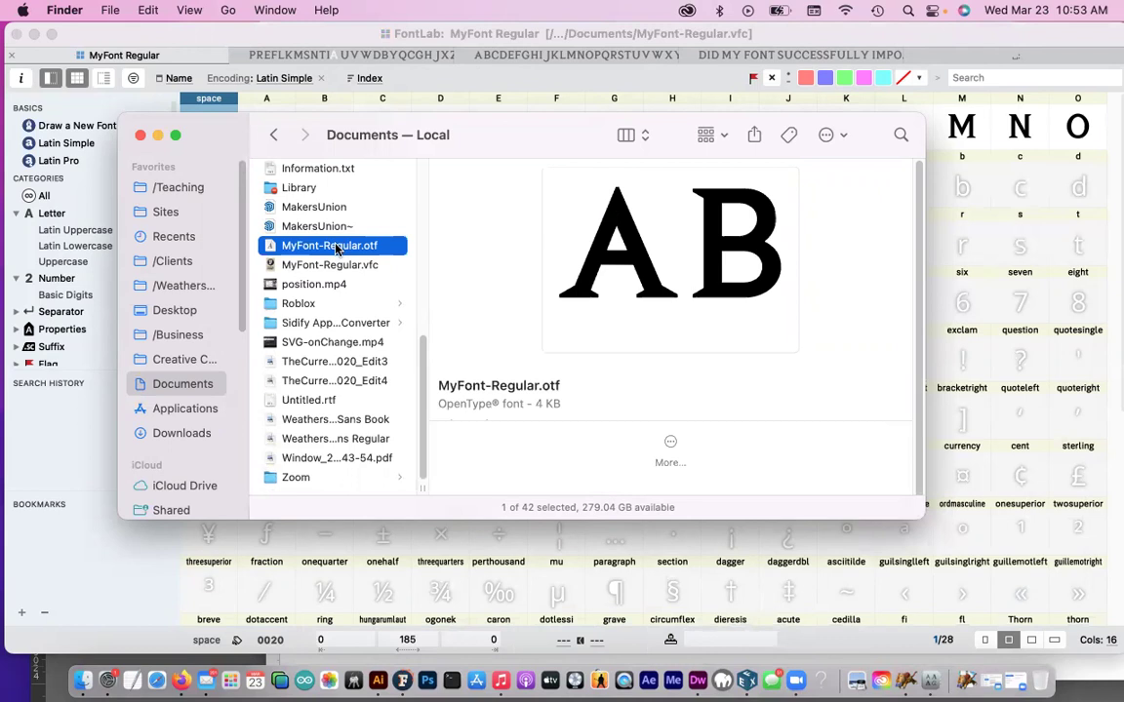
double_click(336, 247)
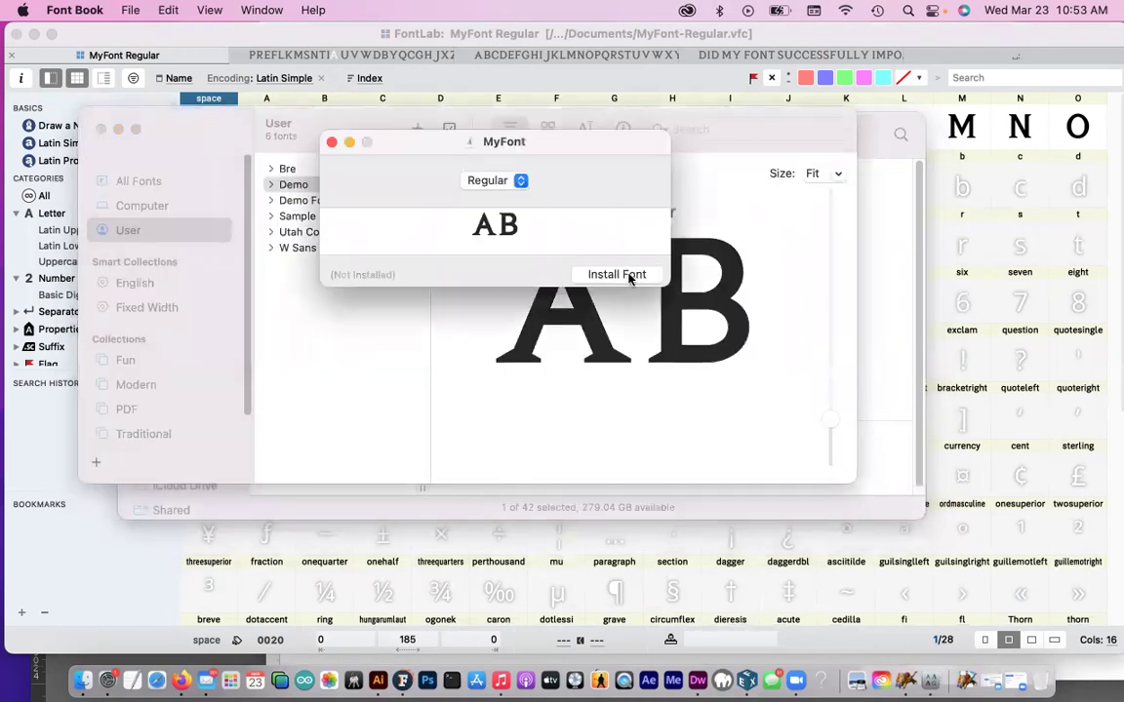
- Install MyFont in Font Book so MyFont Regular is listed under User fonts, then return to Illustrator
left_click(627, 276)
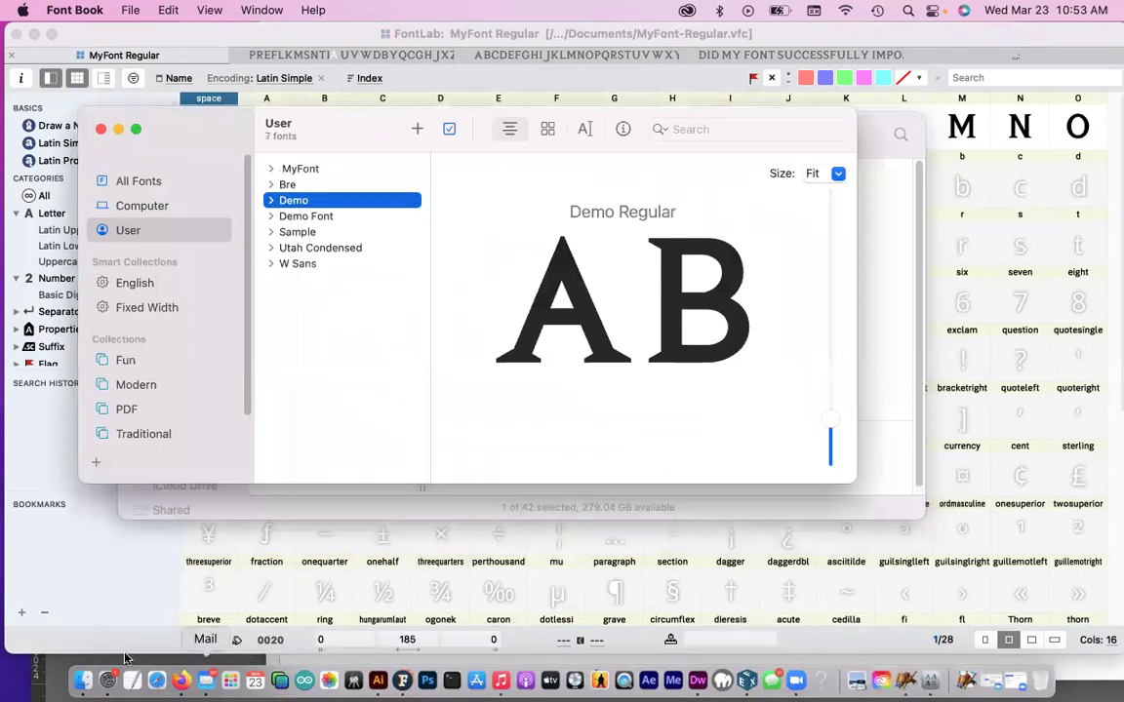
left_click(378, 680)
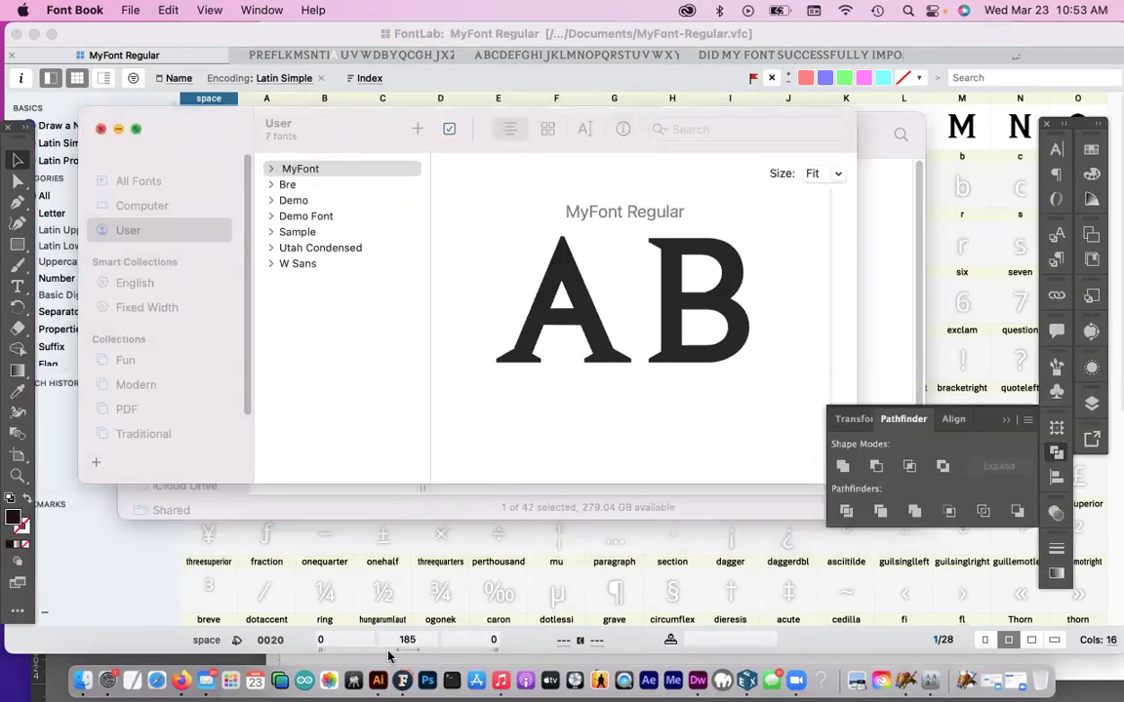
- In Illustrator, draw a new placeholder text frame on empty canvas with the Type tool
left_click(101, 130)
left_click(378, 680)
left_click(260, 419)
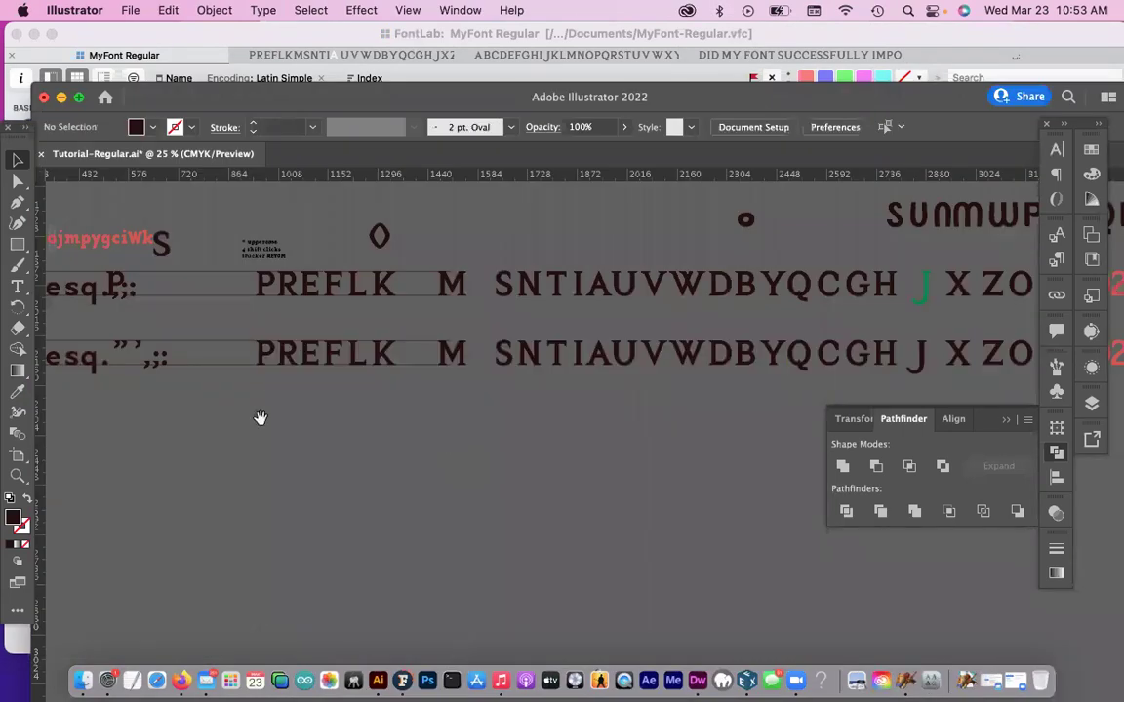
scroll(260, 419, "left", 4)
scroll(261, 418, "down", 4)
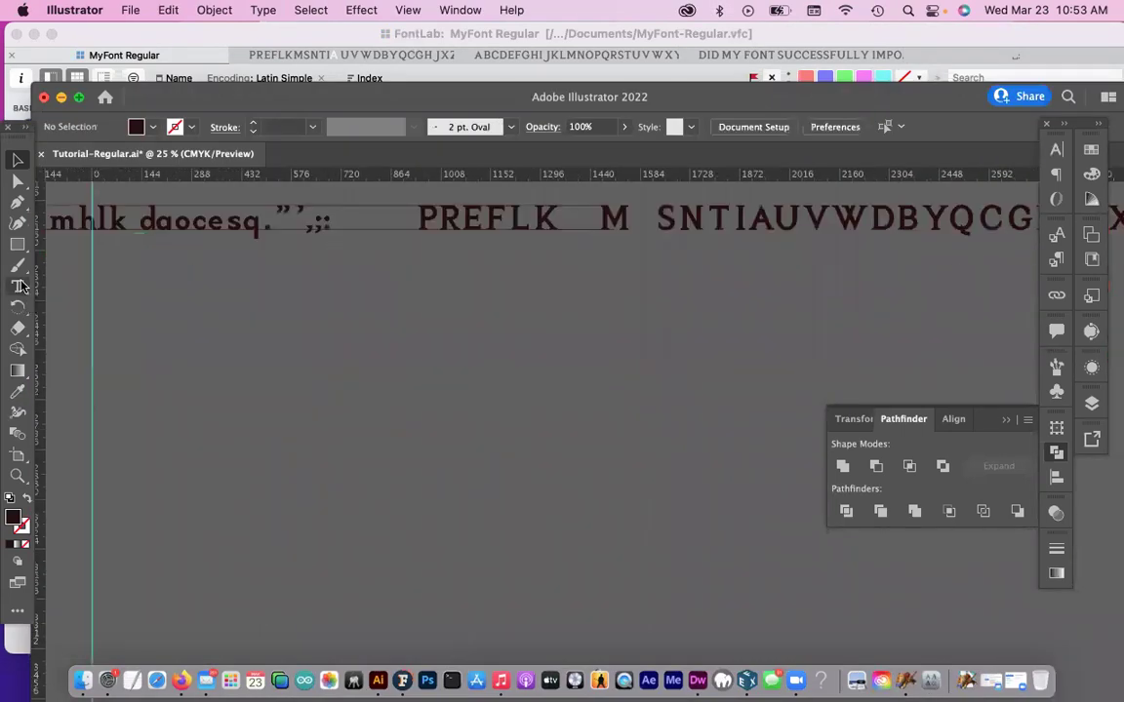
left_click(19, 286)
left_click_drag(373, 332, 557, 377)
- Convert the lorem ipsum placeholder text to UPPERCASE via Type > Change Case
scroll(488, 386, "up", 4)
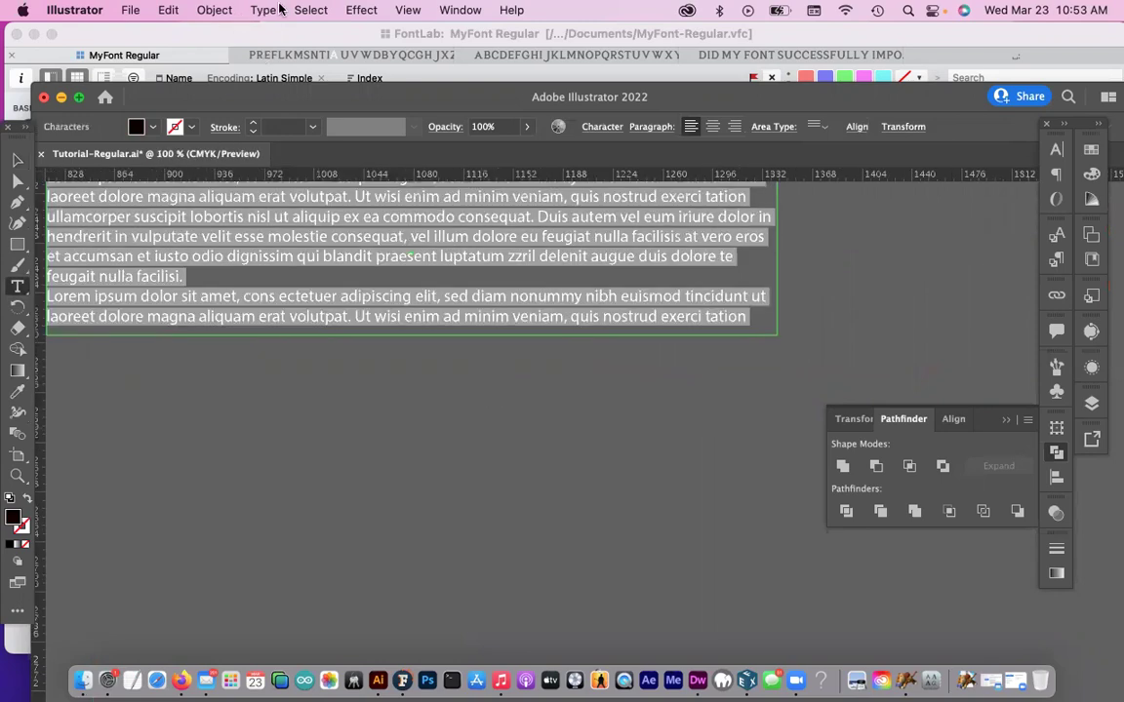
left_click(263, 10)
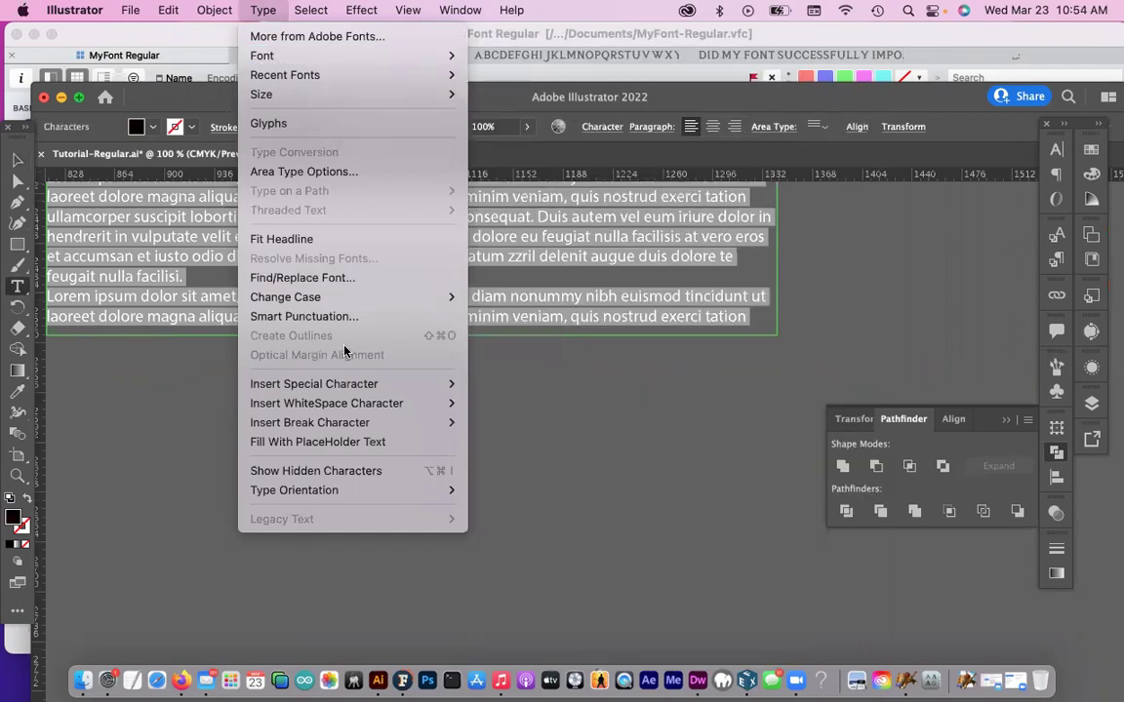
mouse_move(341, 297)
left_click(497, 295)
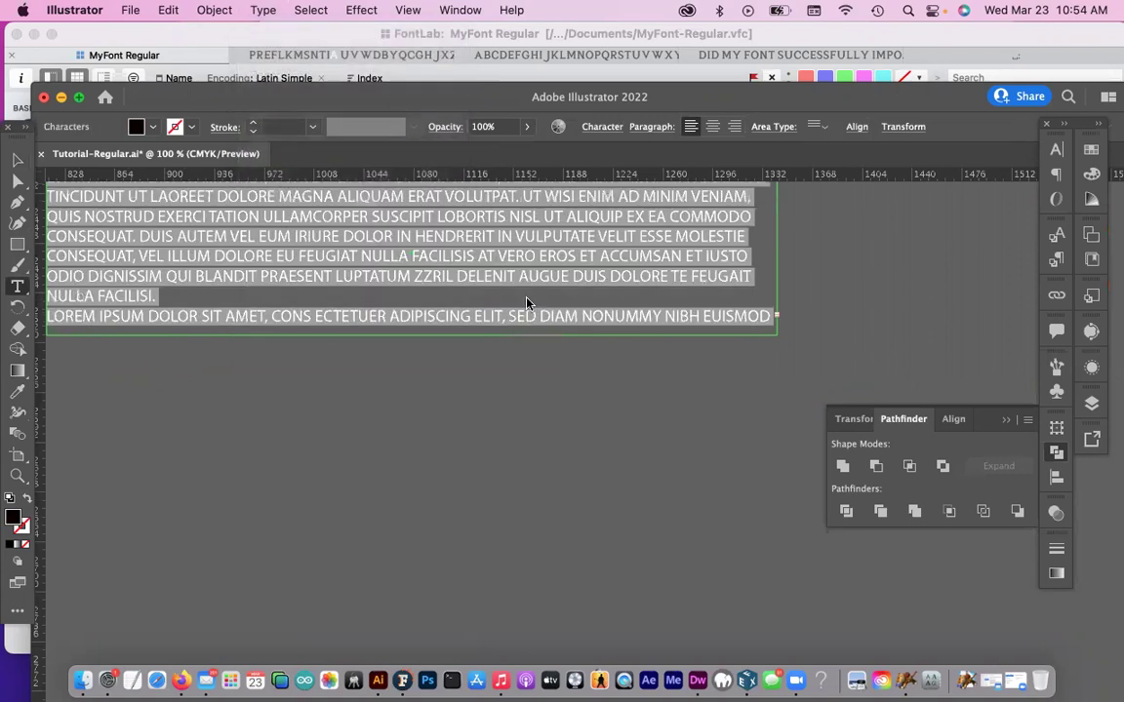
- Set the text's font to MyFont Regular, then deselect the frame to view the result
left_click(599, 126)
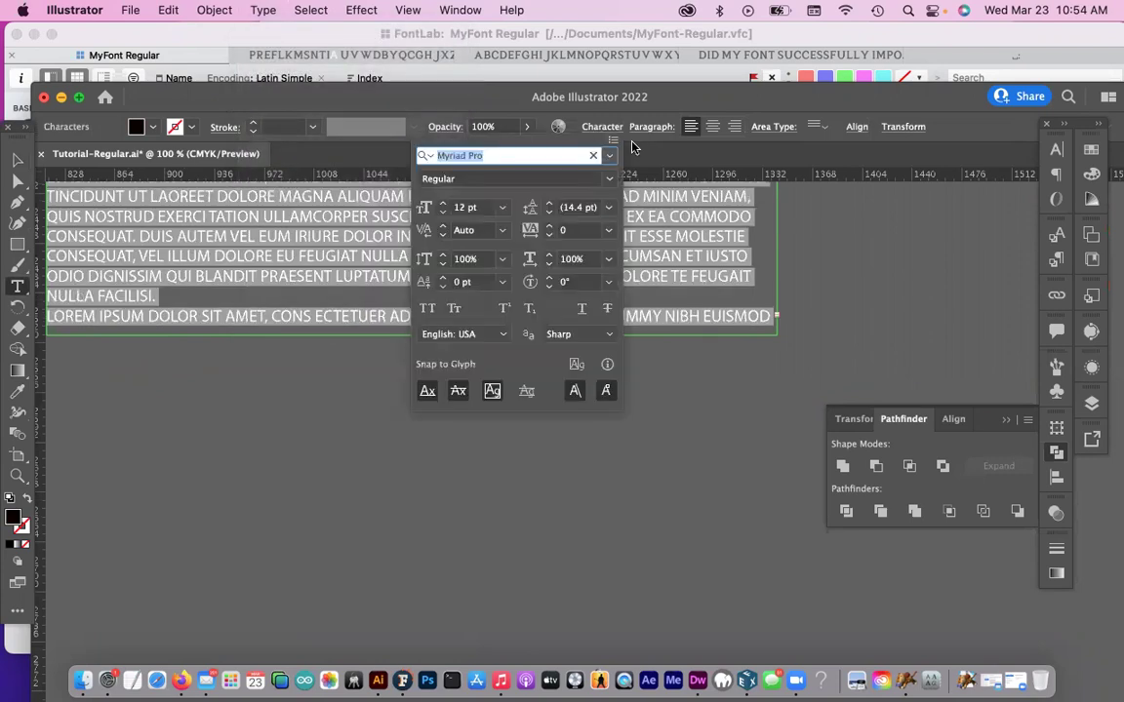
type("M")
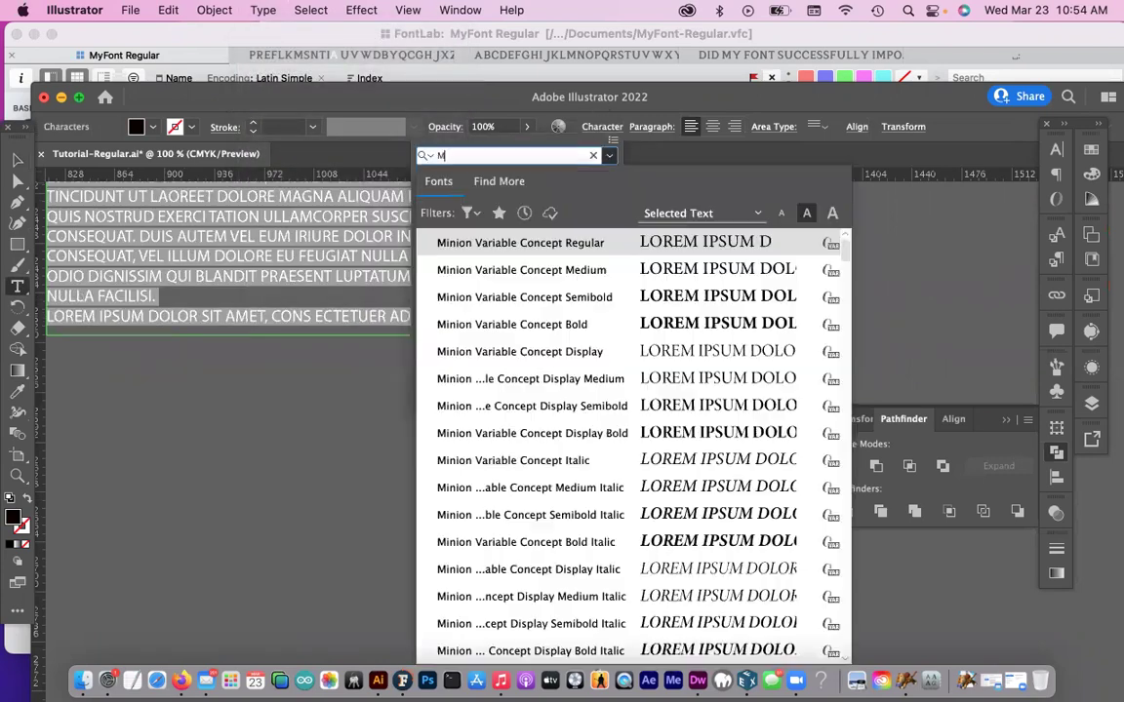
type("YF")
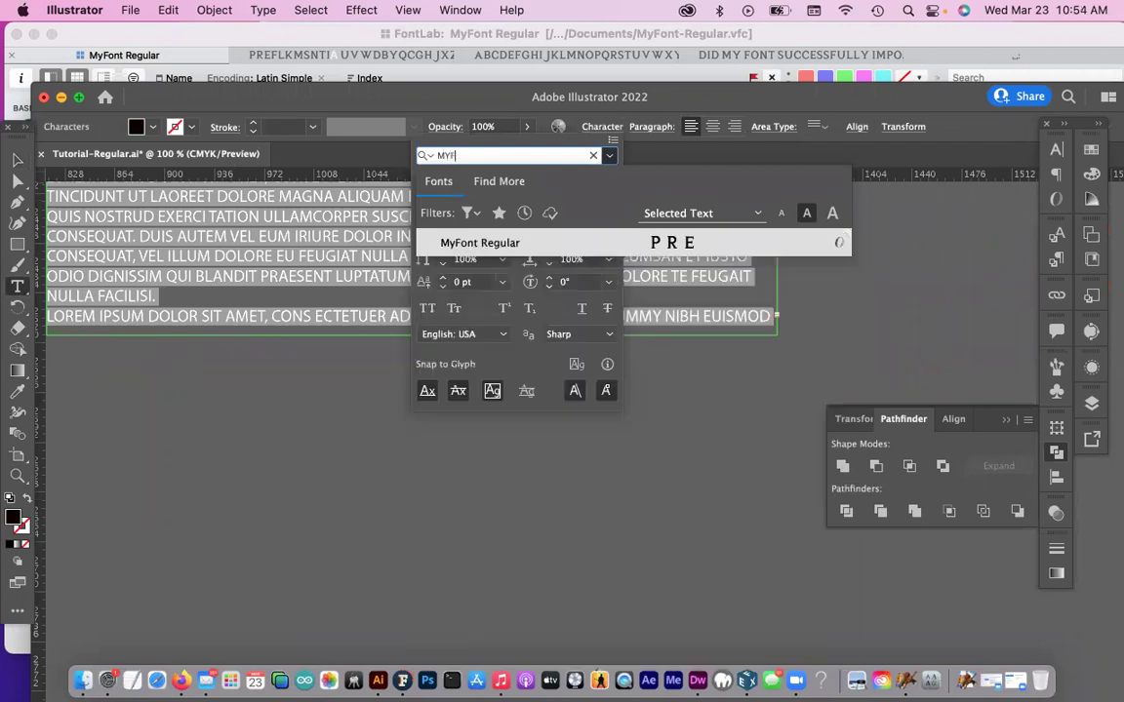
left_click(663, 243)
key("Escape")
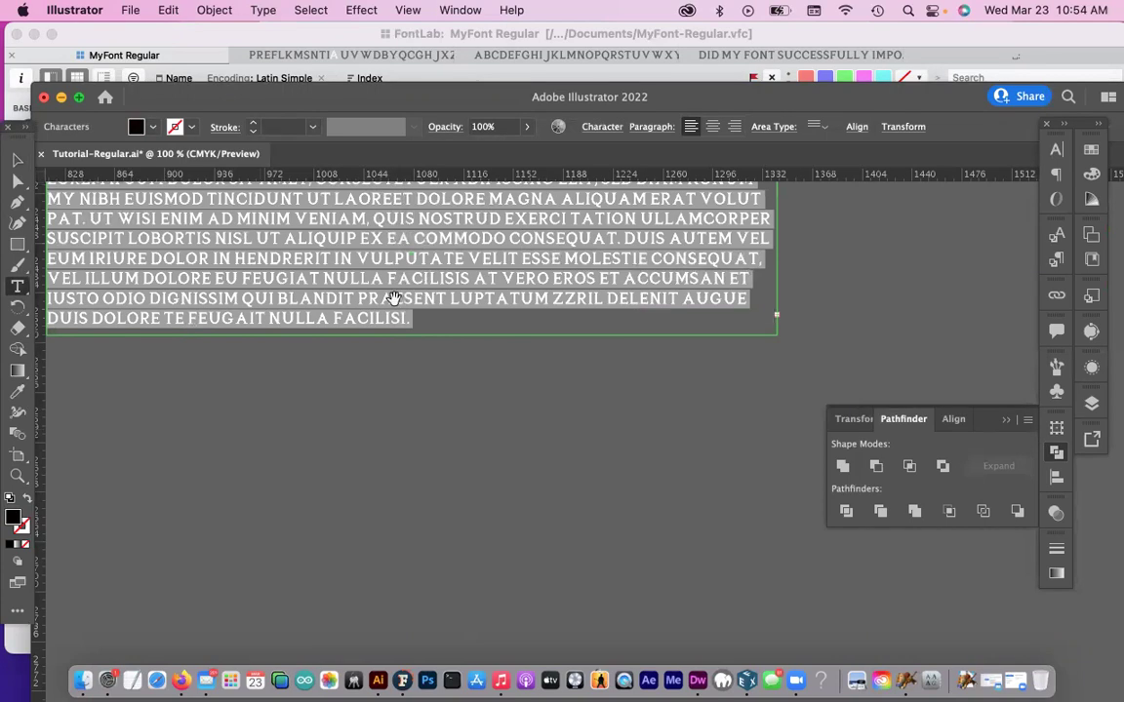
key("super+equal")
key("Escape")
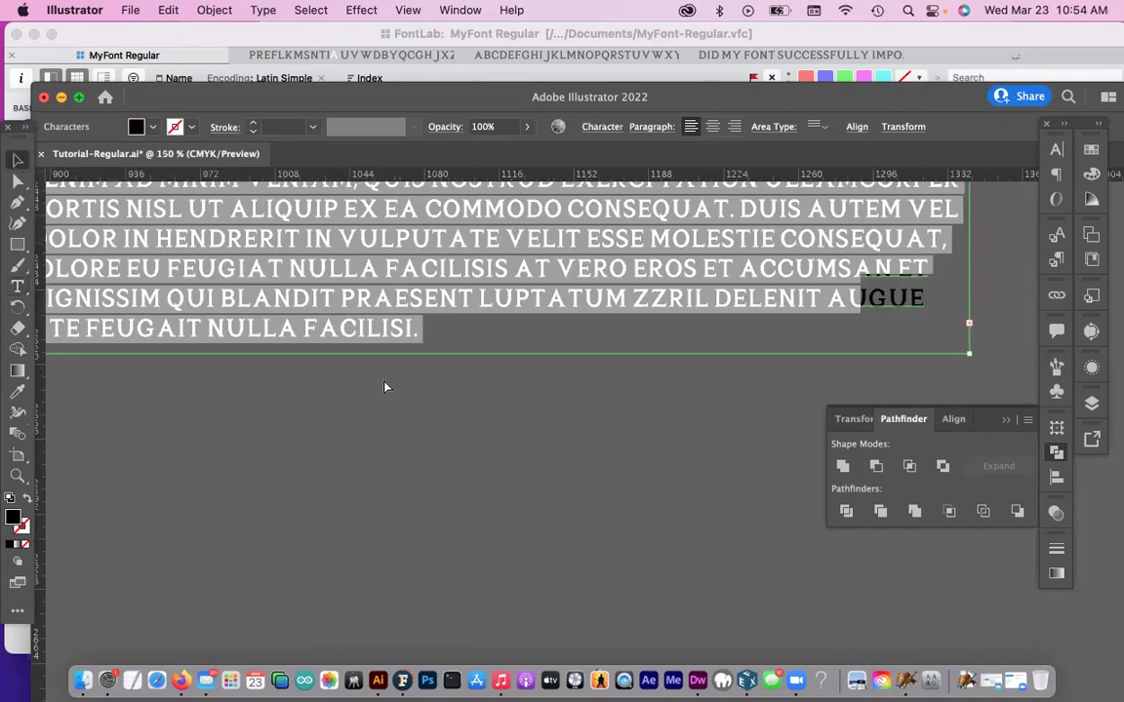
left_click(346, 342)
scroll(608, 436, "left", 10)
scroll(608, 436, "up", 4)
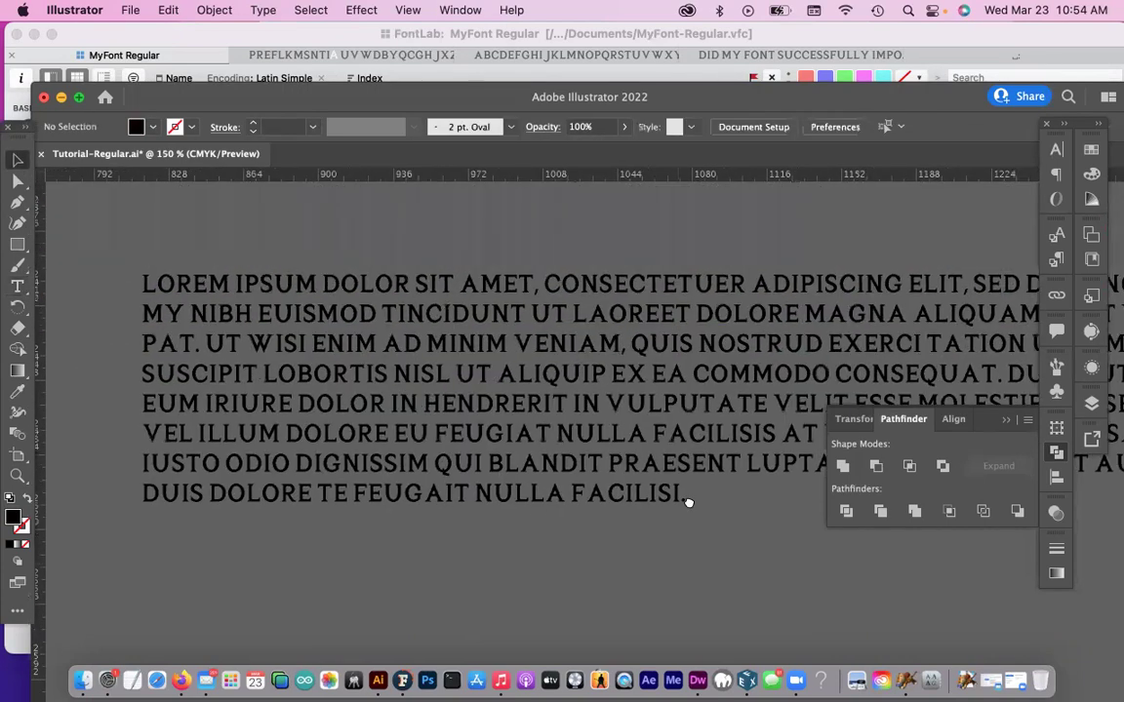